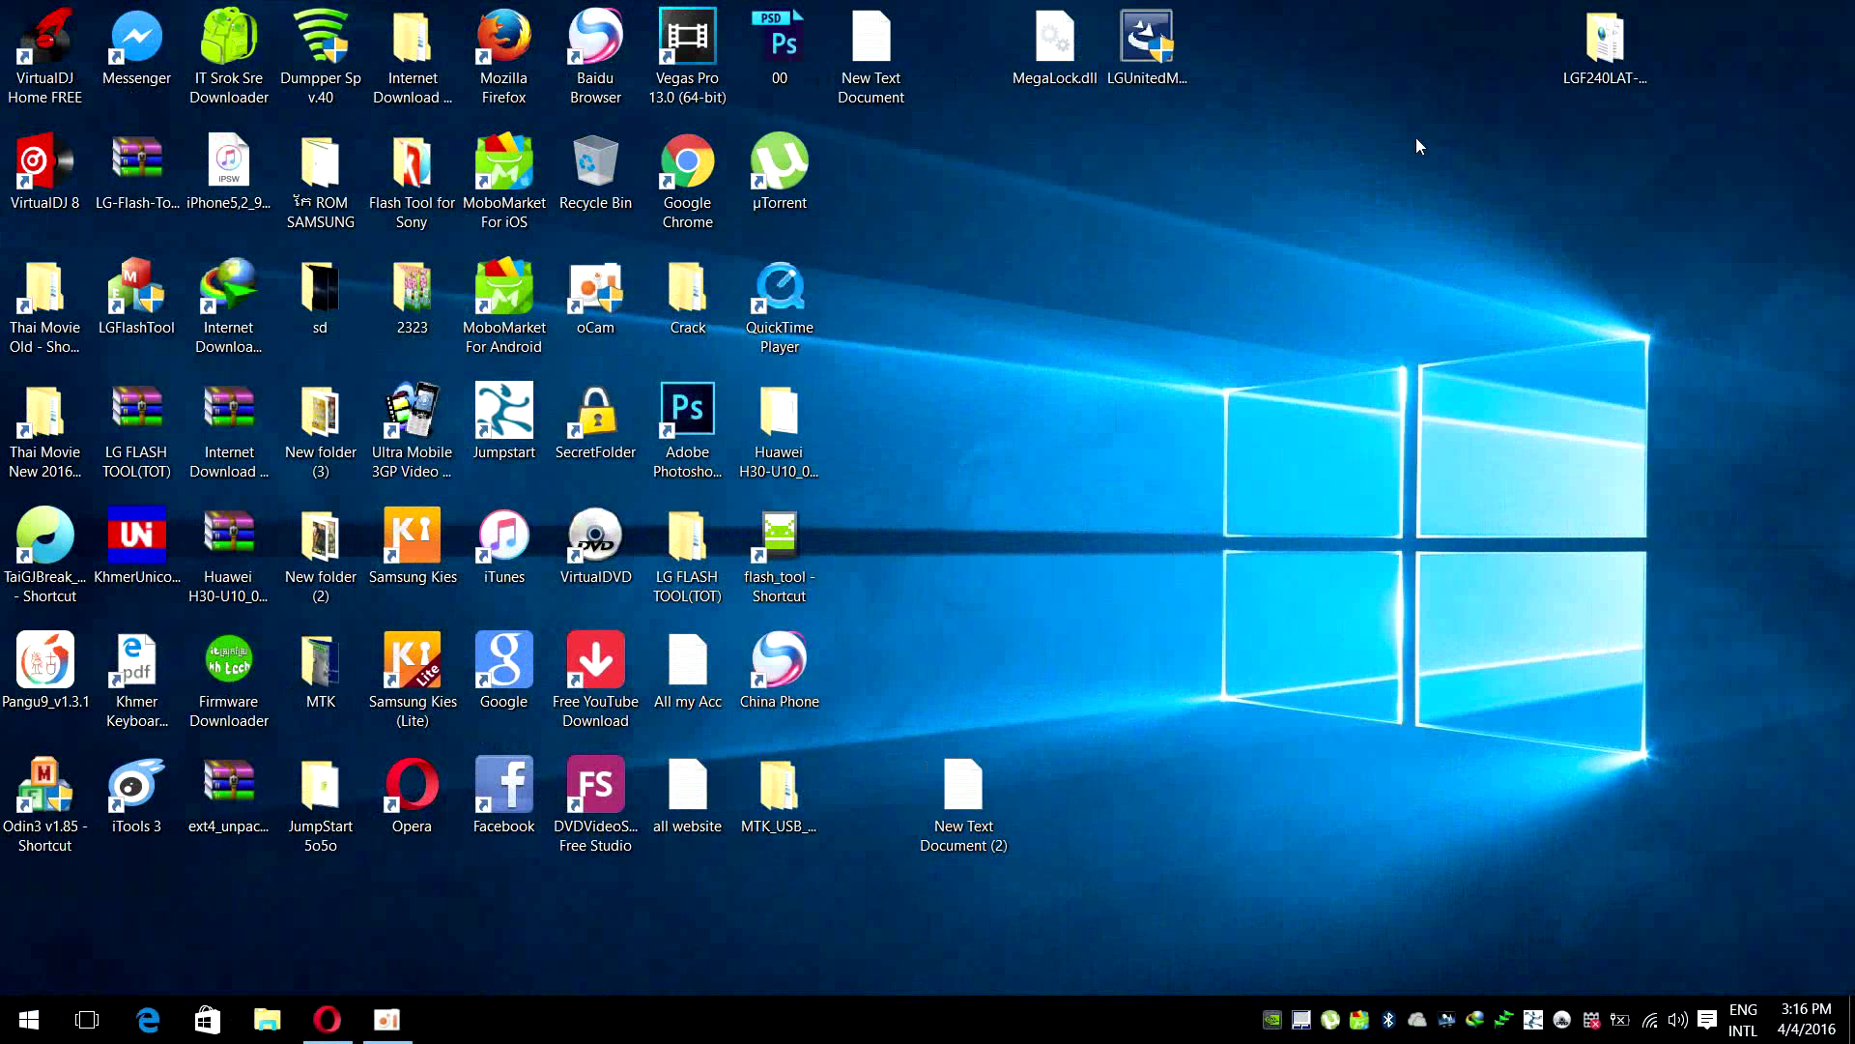
pyautogui.rightClick(1325, 234)
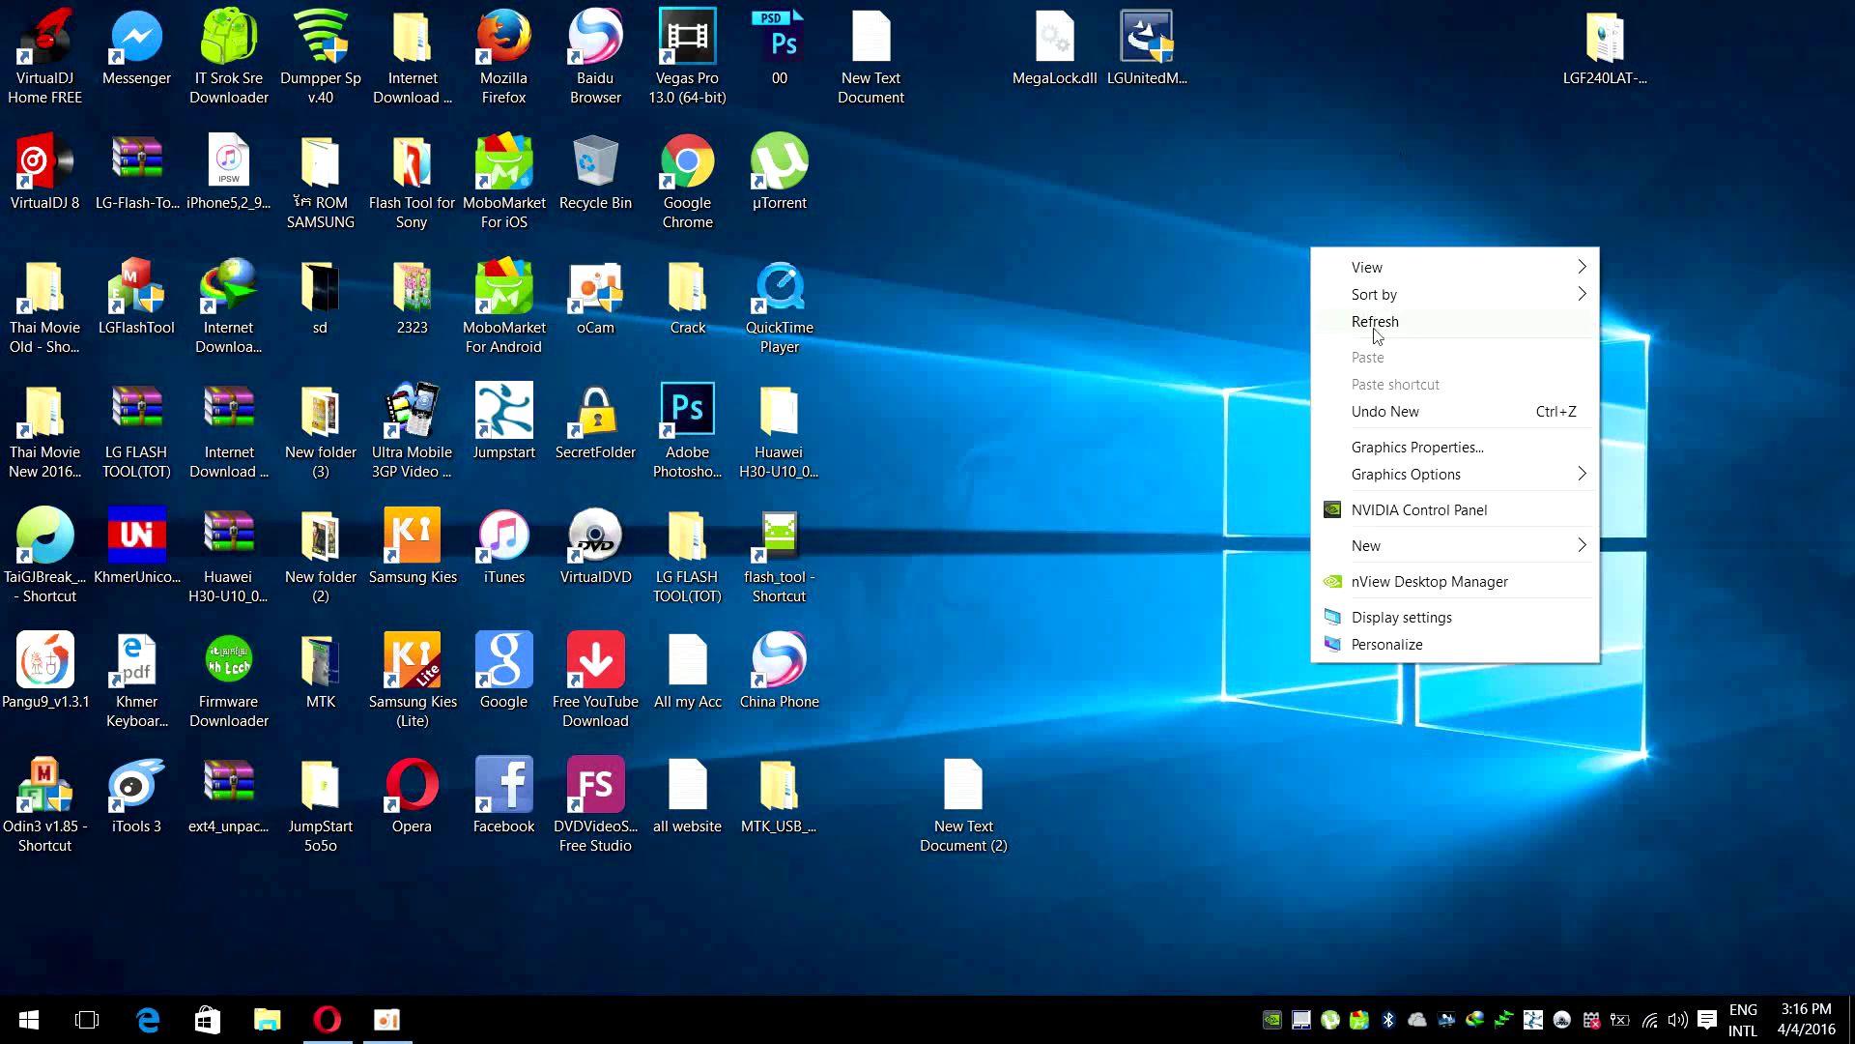
pyautogui.click(1365, 321)
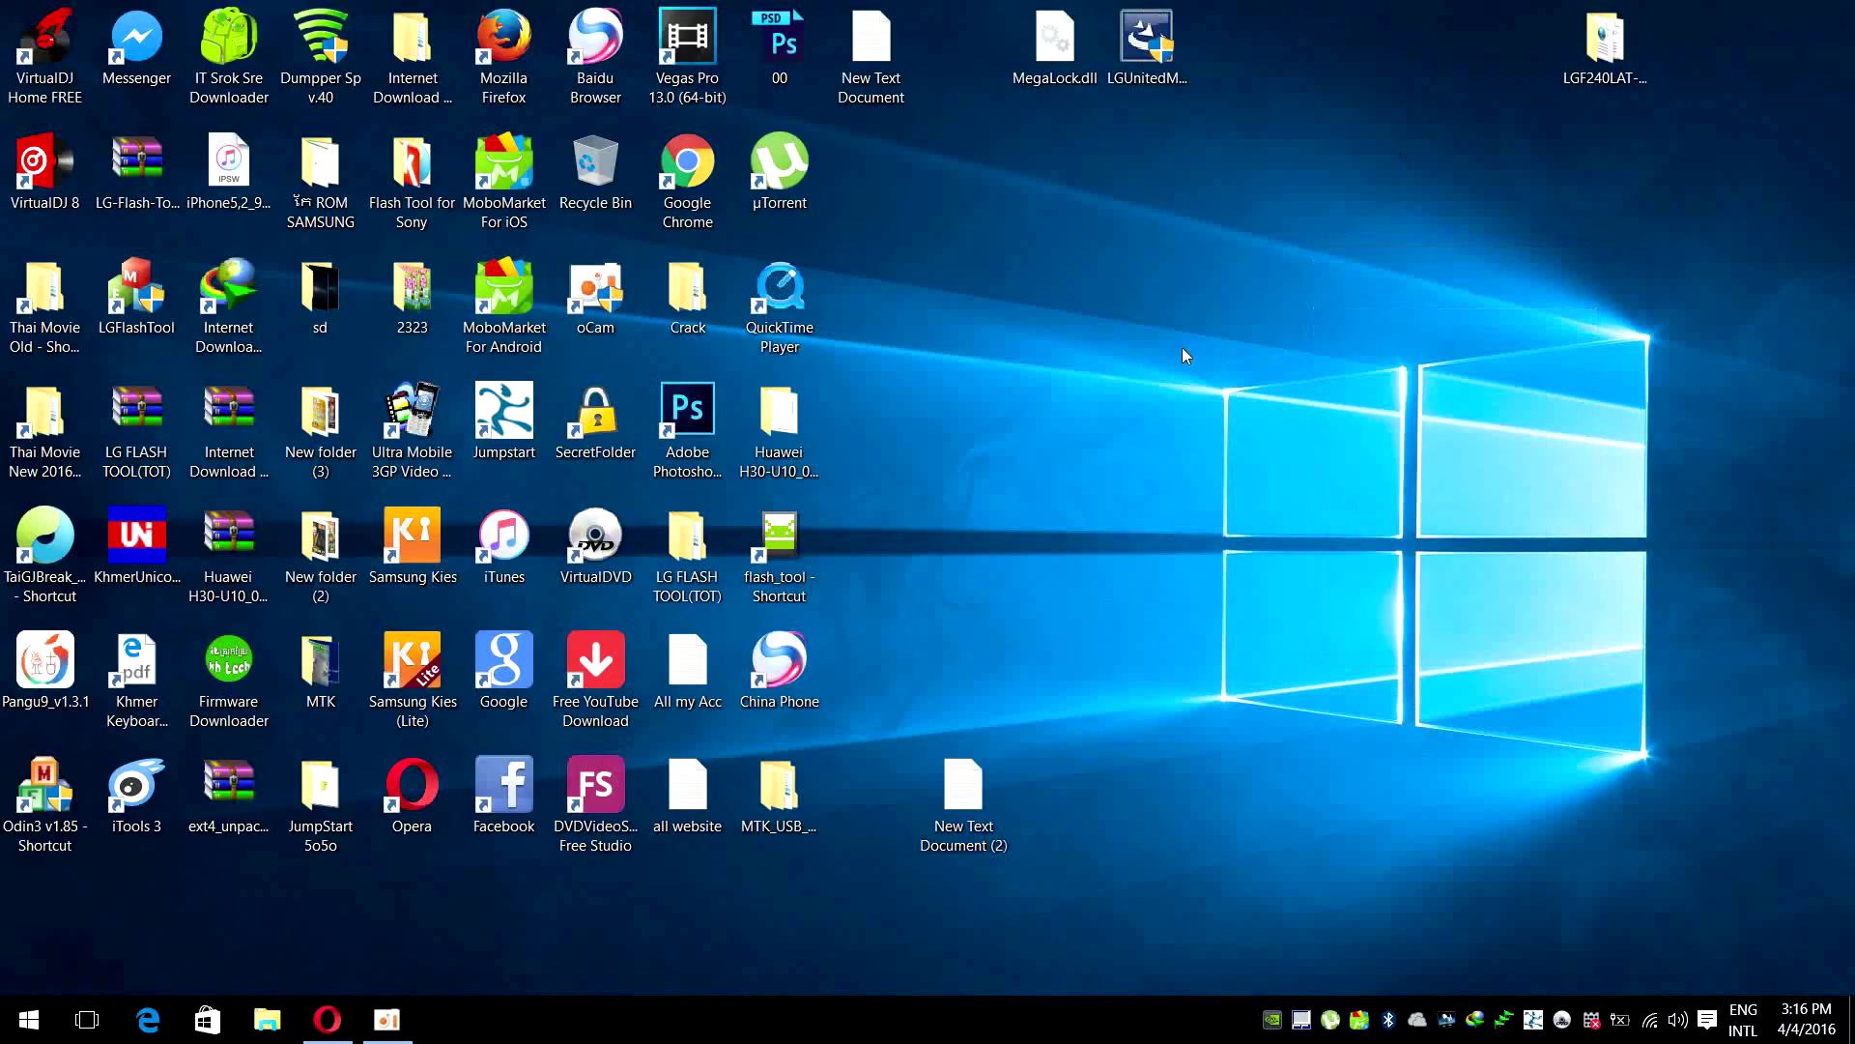
pyautogui.rightClick(1160, 350)
pyautogui.click(1208, 429)
pyautogui.rightClick(1099, 345)
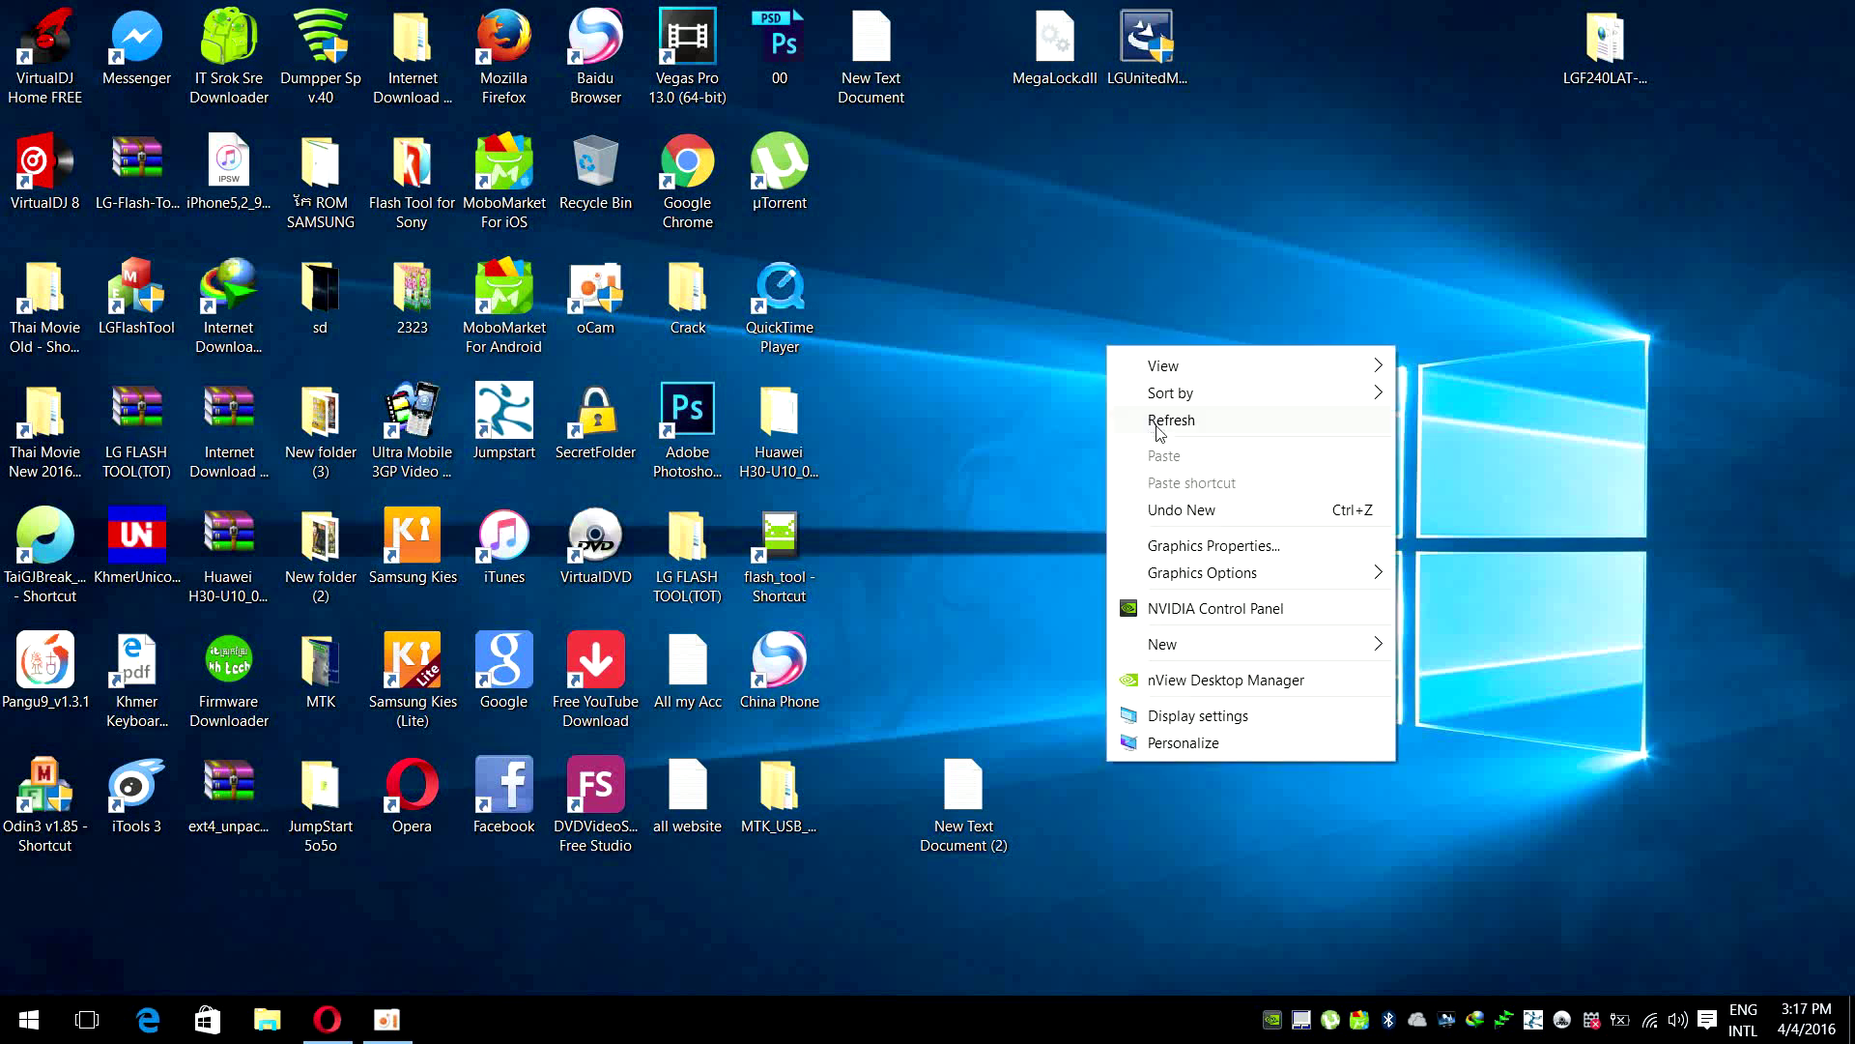
pyautogui.click(1155, 430)
# Switch to the Opera browser and look at the Google search results for "hi suite"
pyautogui.click(325, 1022)
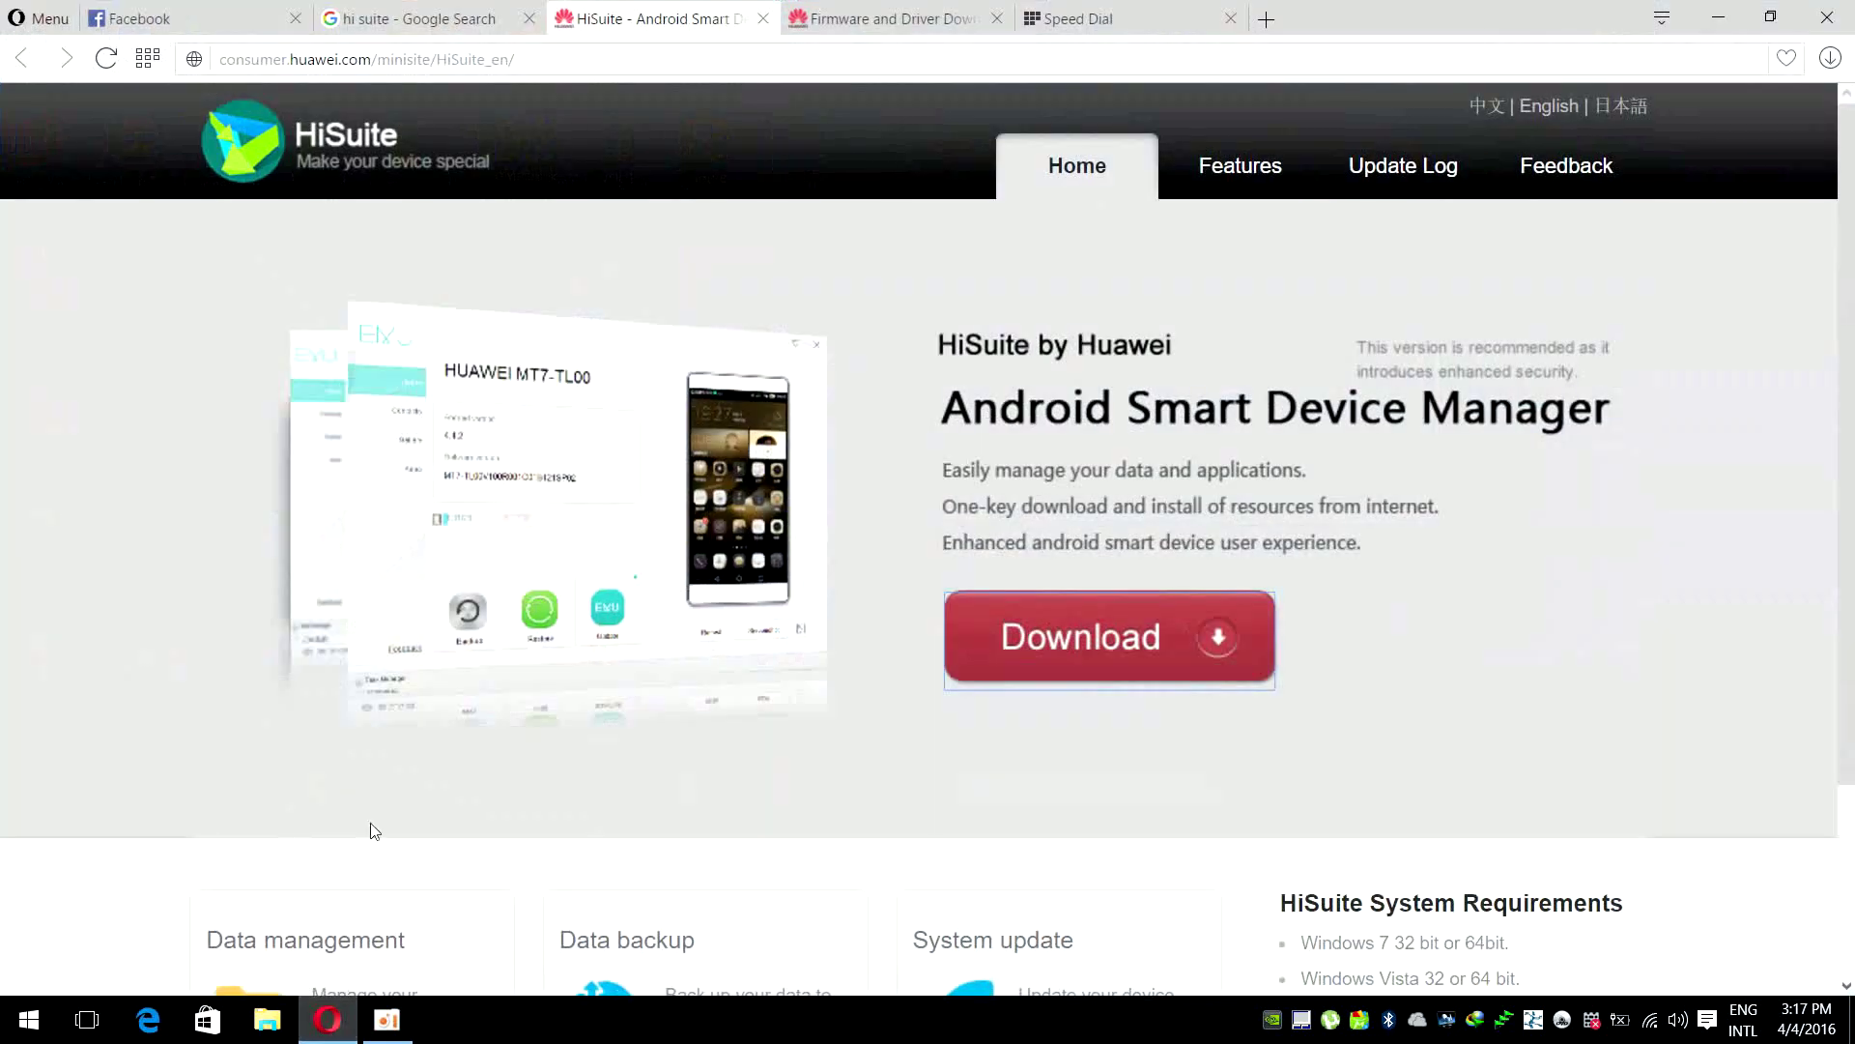
pyautogui.click(413, 18)
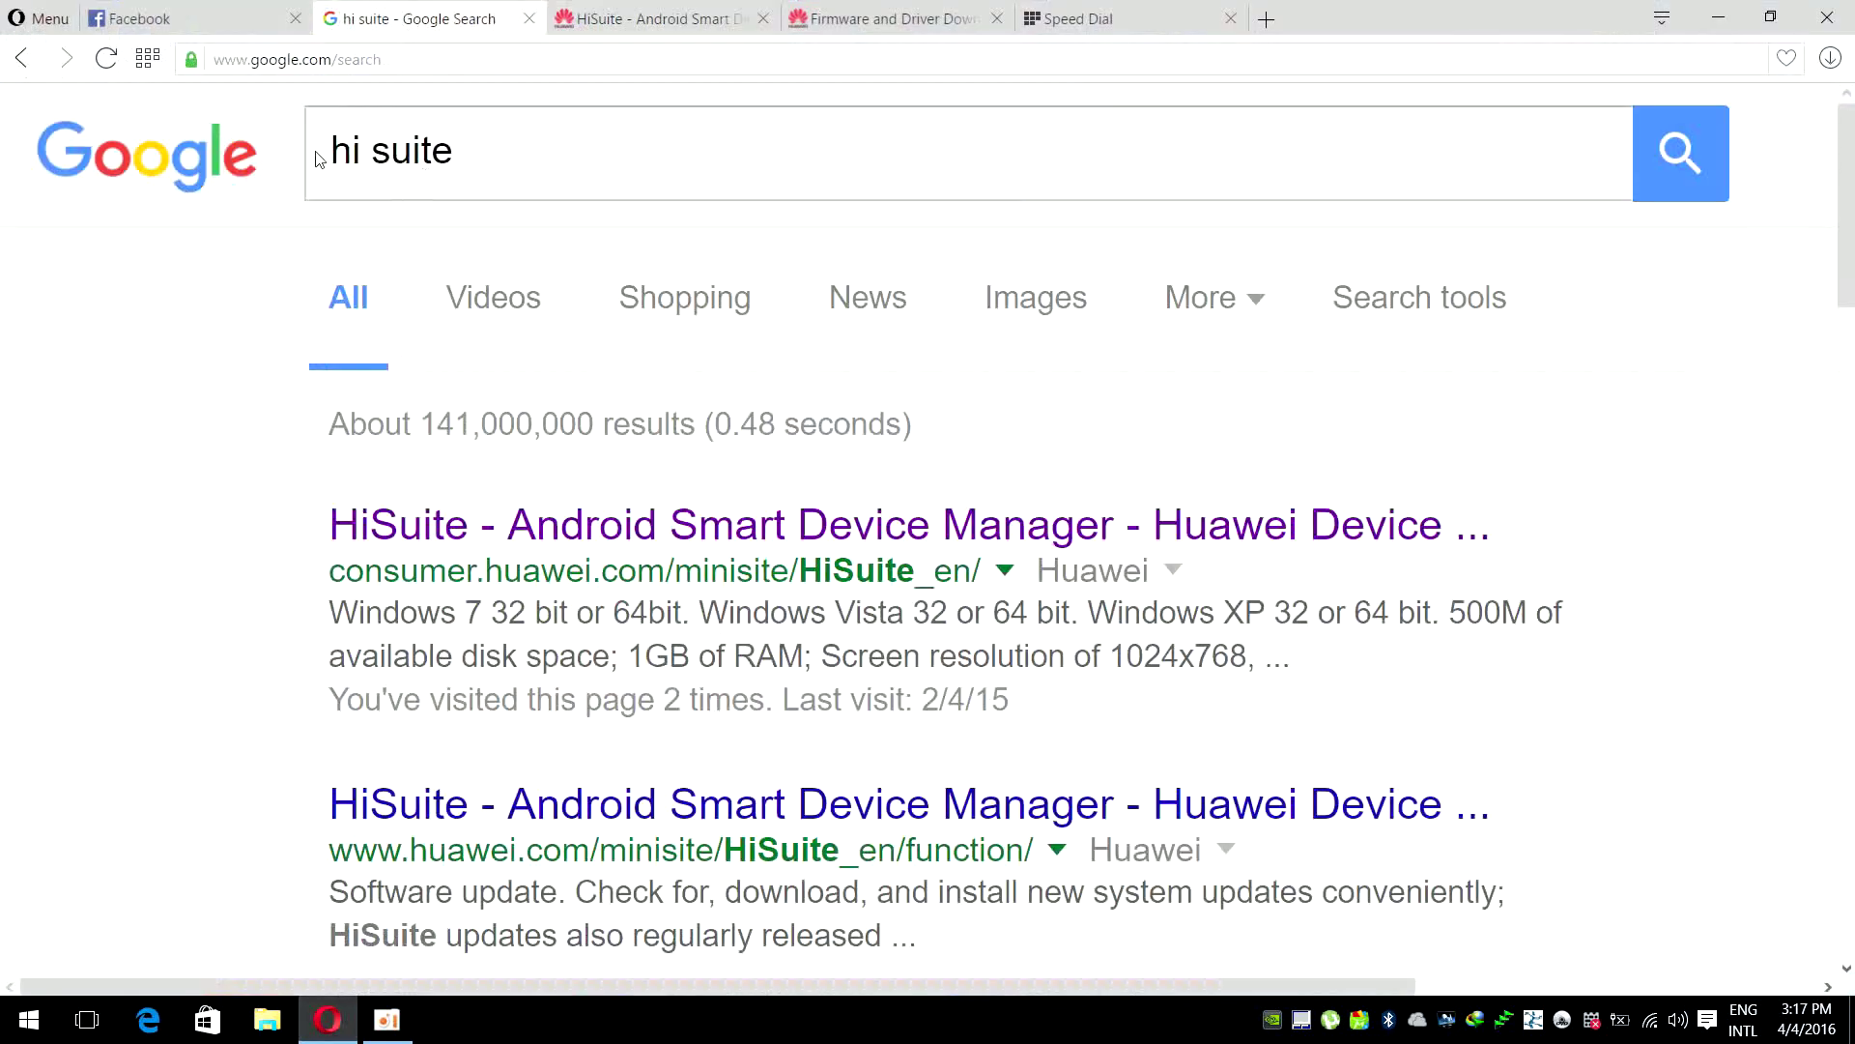
pyautogui.click(477, 158)
pyautogui.moveTo(476, 158); pyautogui.dragTo(296, 161)
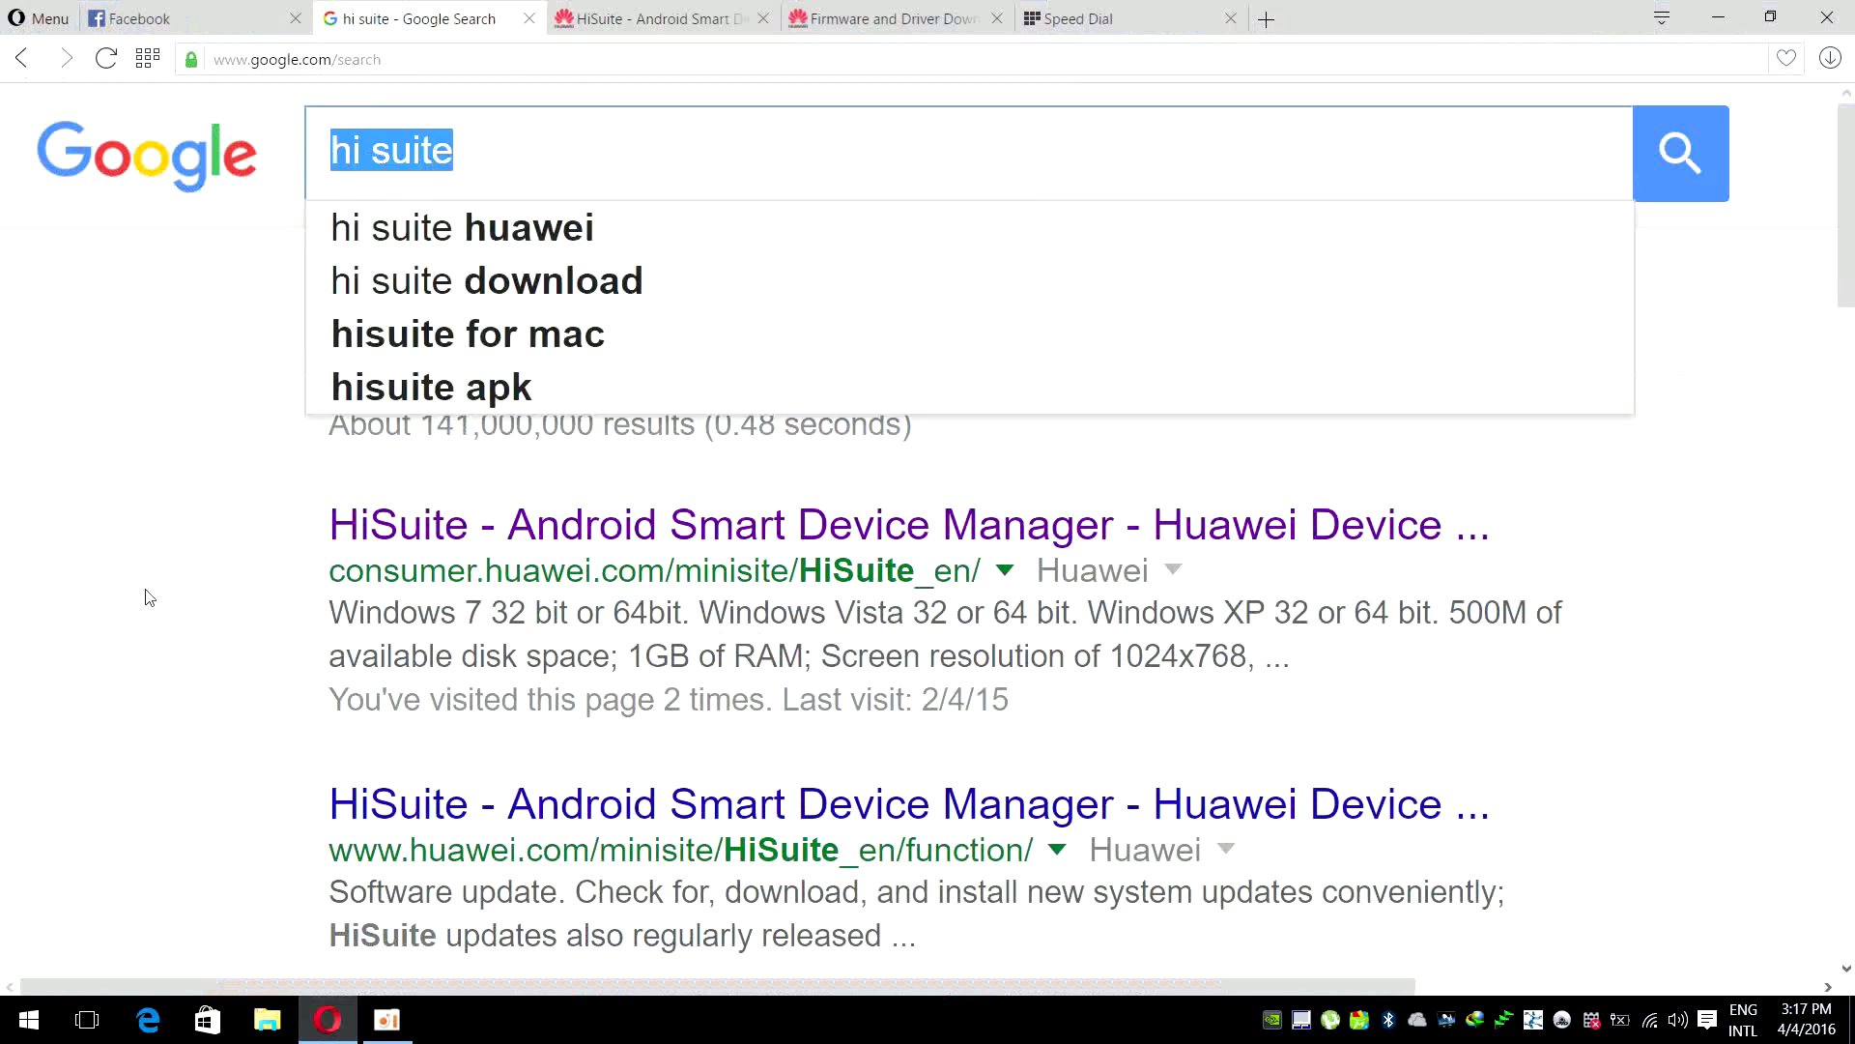
pyautogui.press('End')
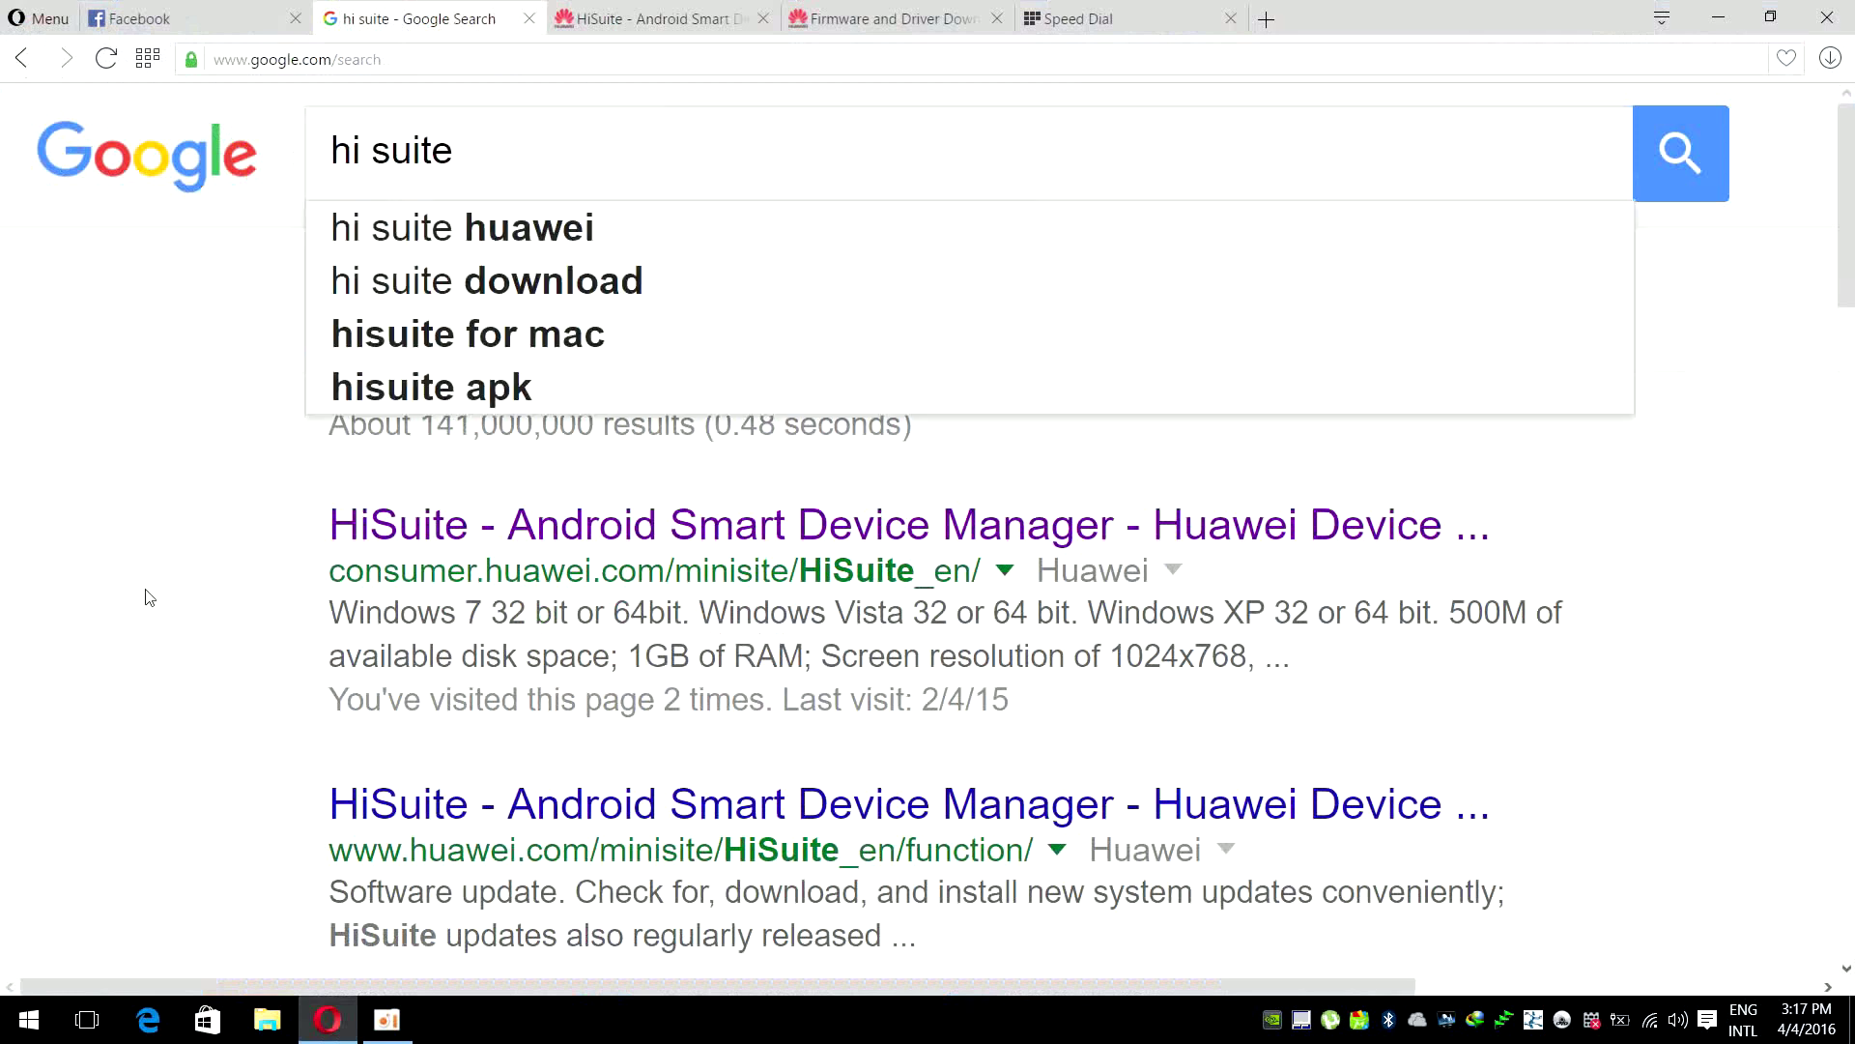
# Open the HiSuite page on consumer.huawei.com, try to download the program, and minimize the browser
pyautogui.click(393, 543)
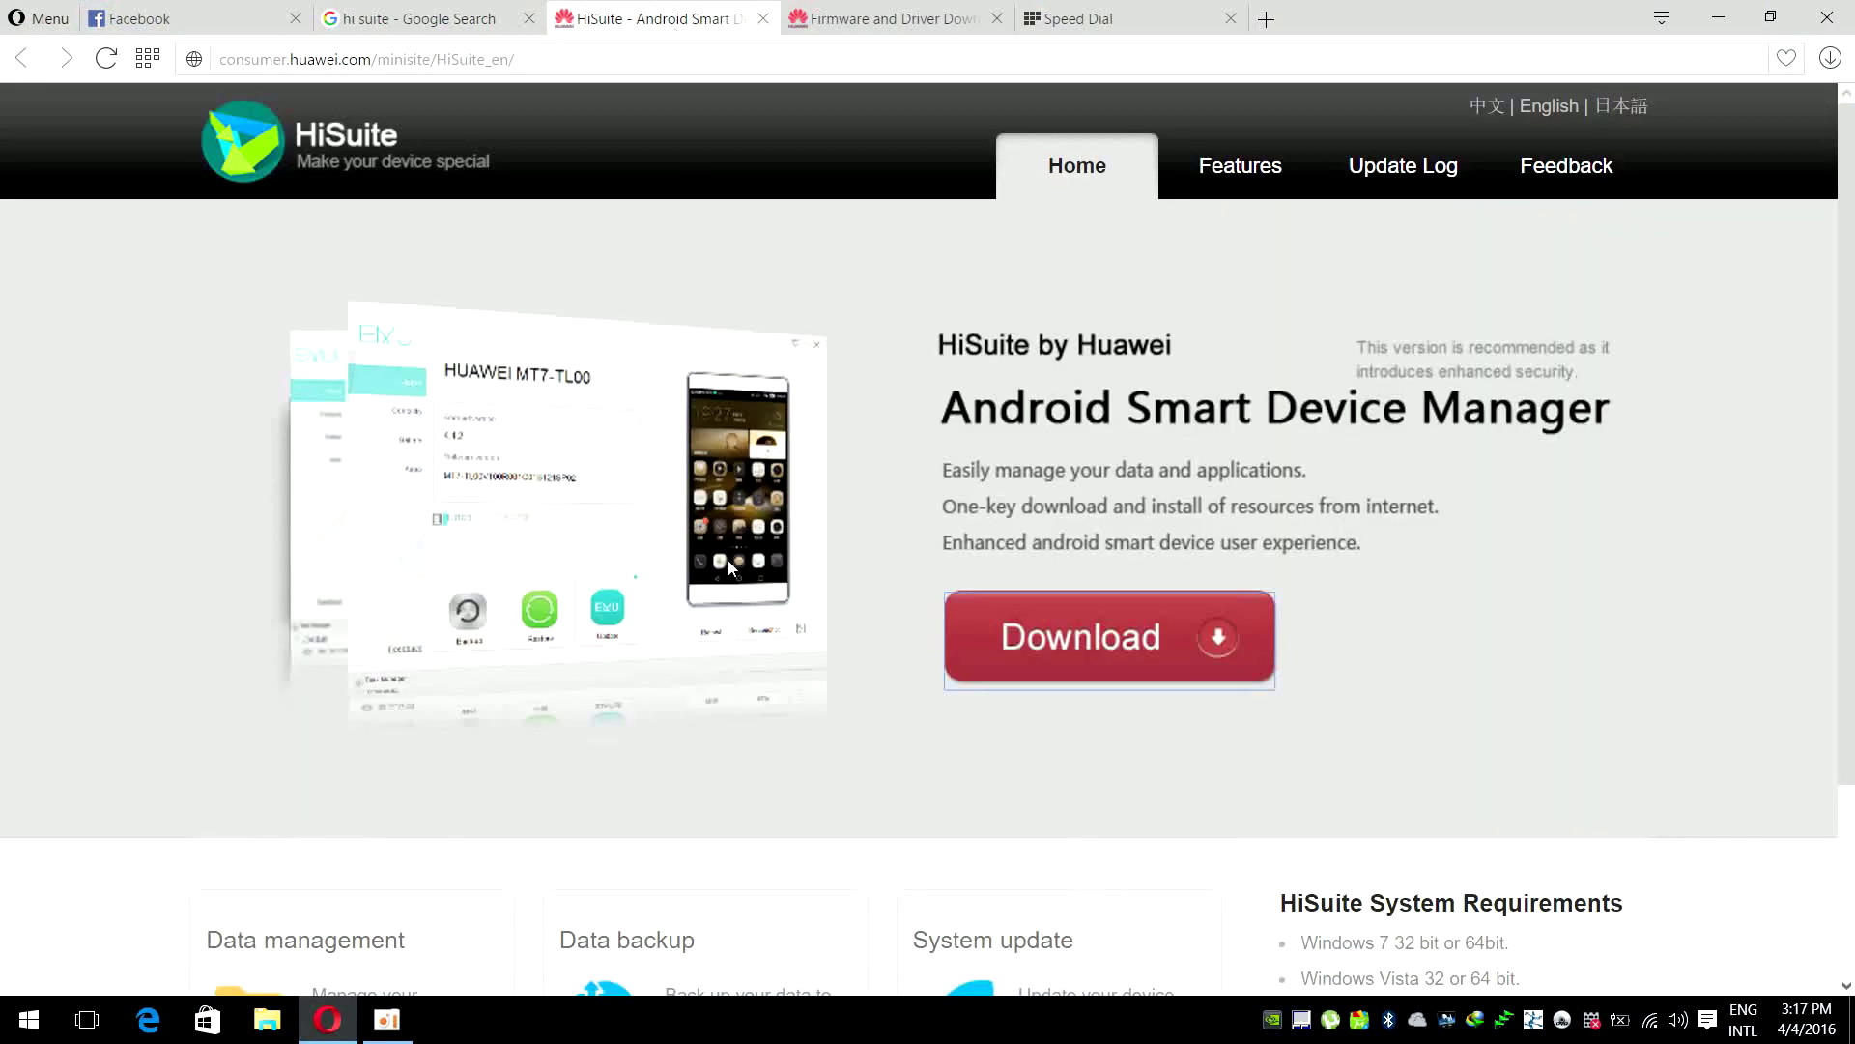
pyautogui.click(1111, 653)
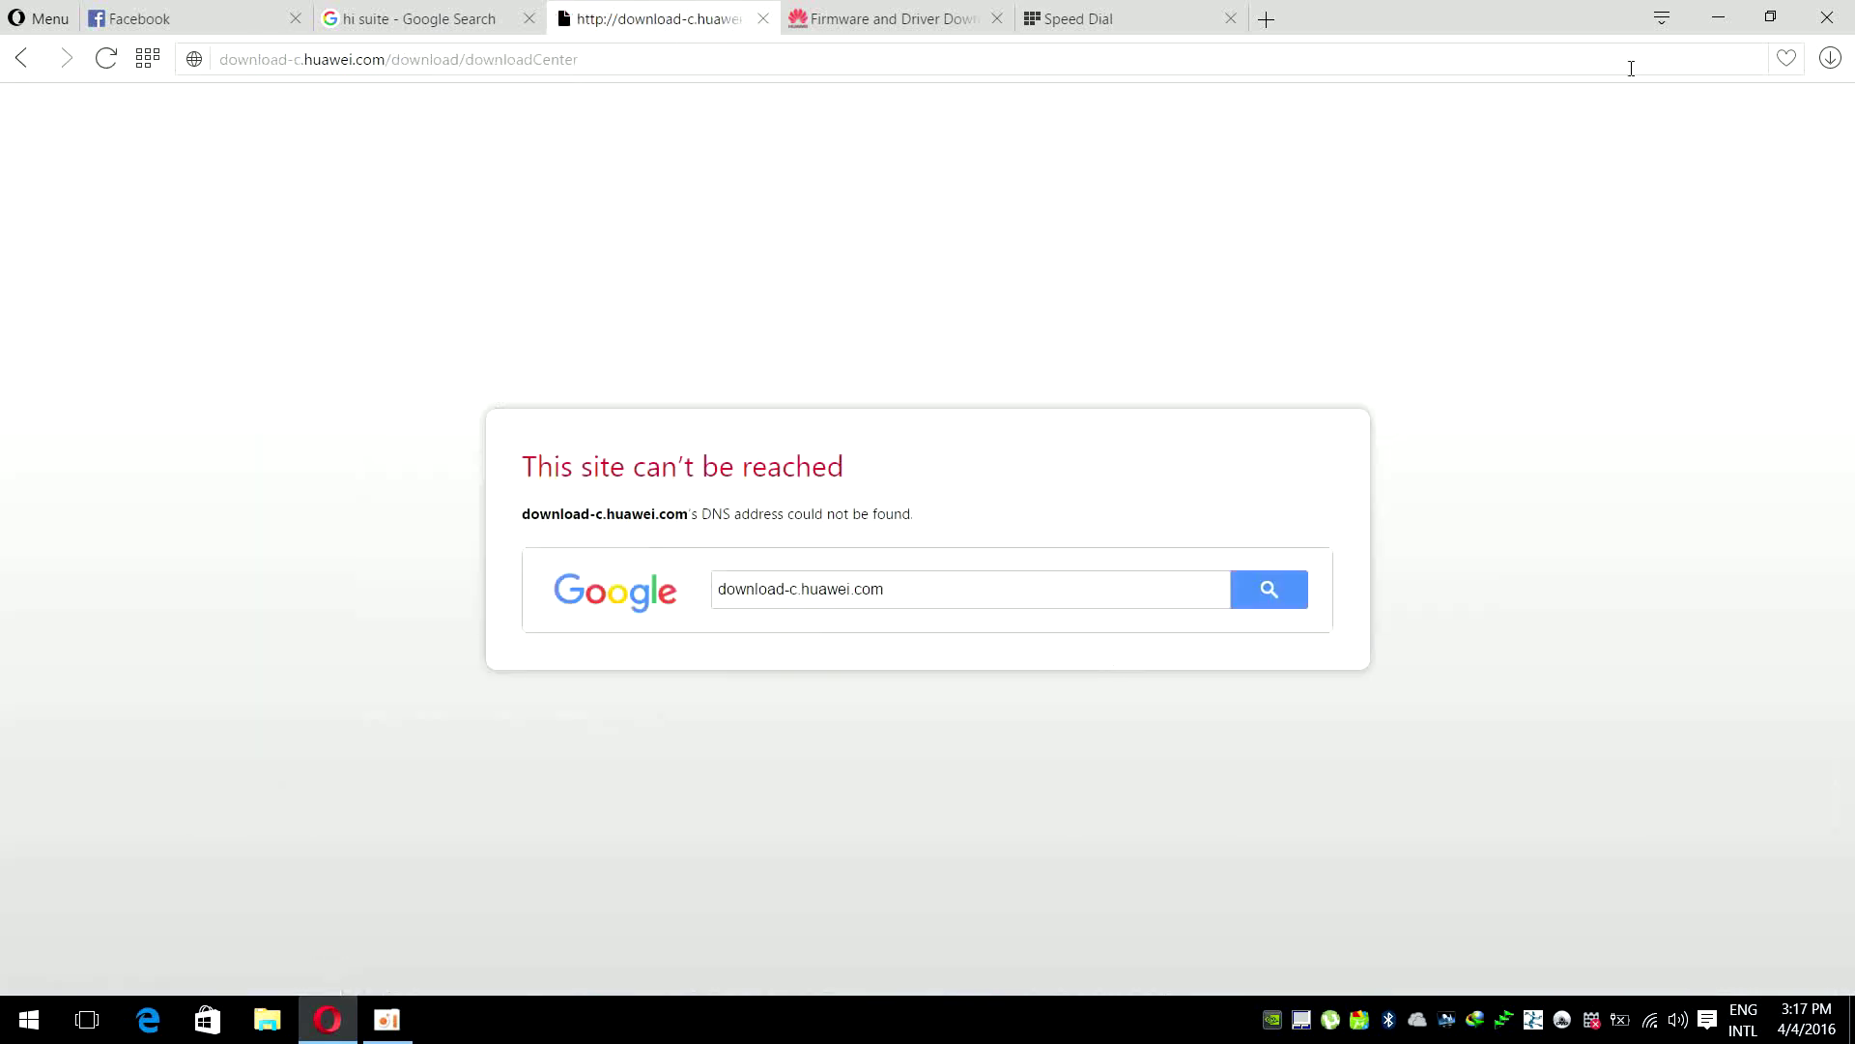
pyautogui.click(1718, 17)
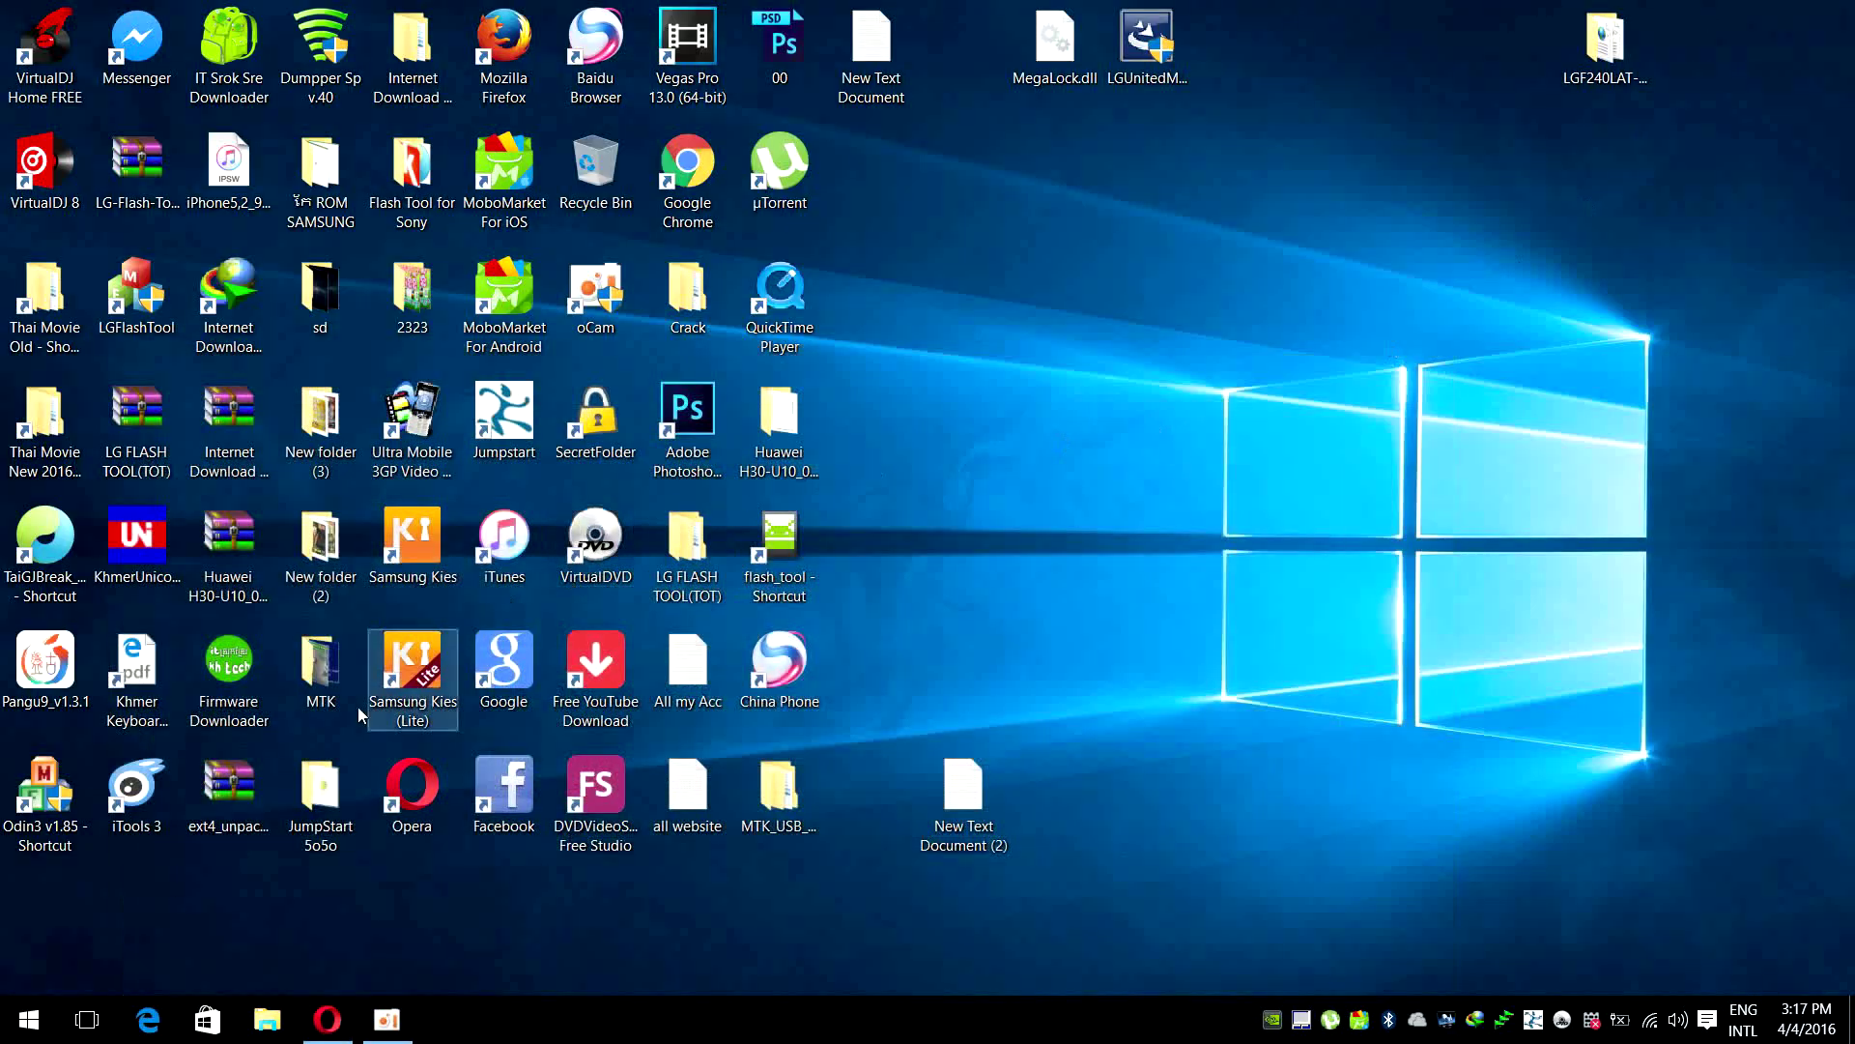
# In File Explorer, go to Downloads\Compressed and open the HiSuiteSetup_2.3.55.1 archive
pyautogui.click(267, 1019)
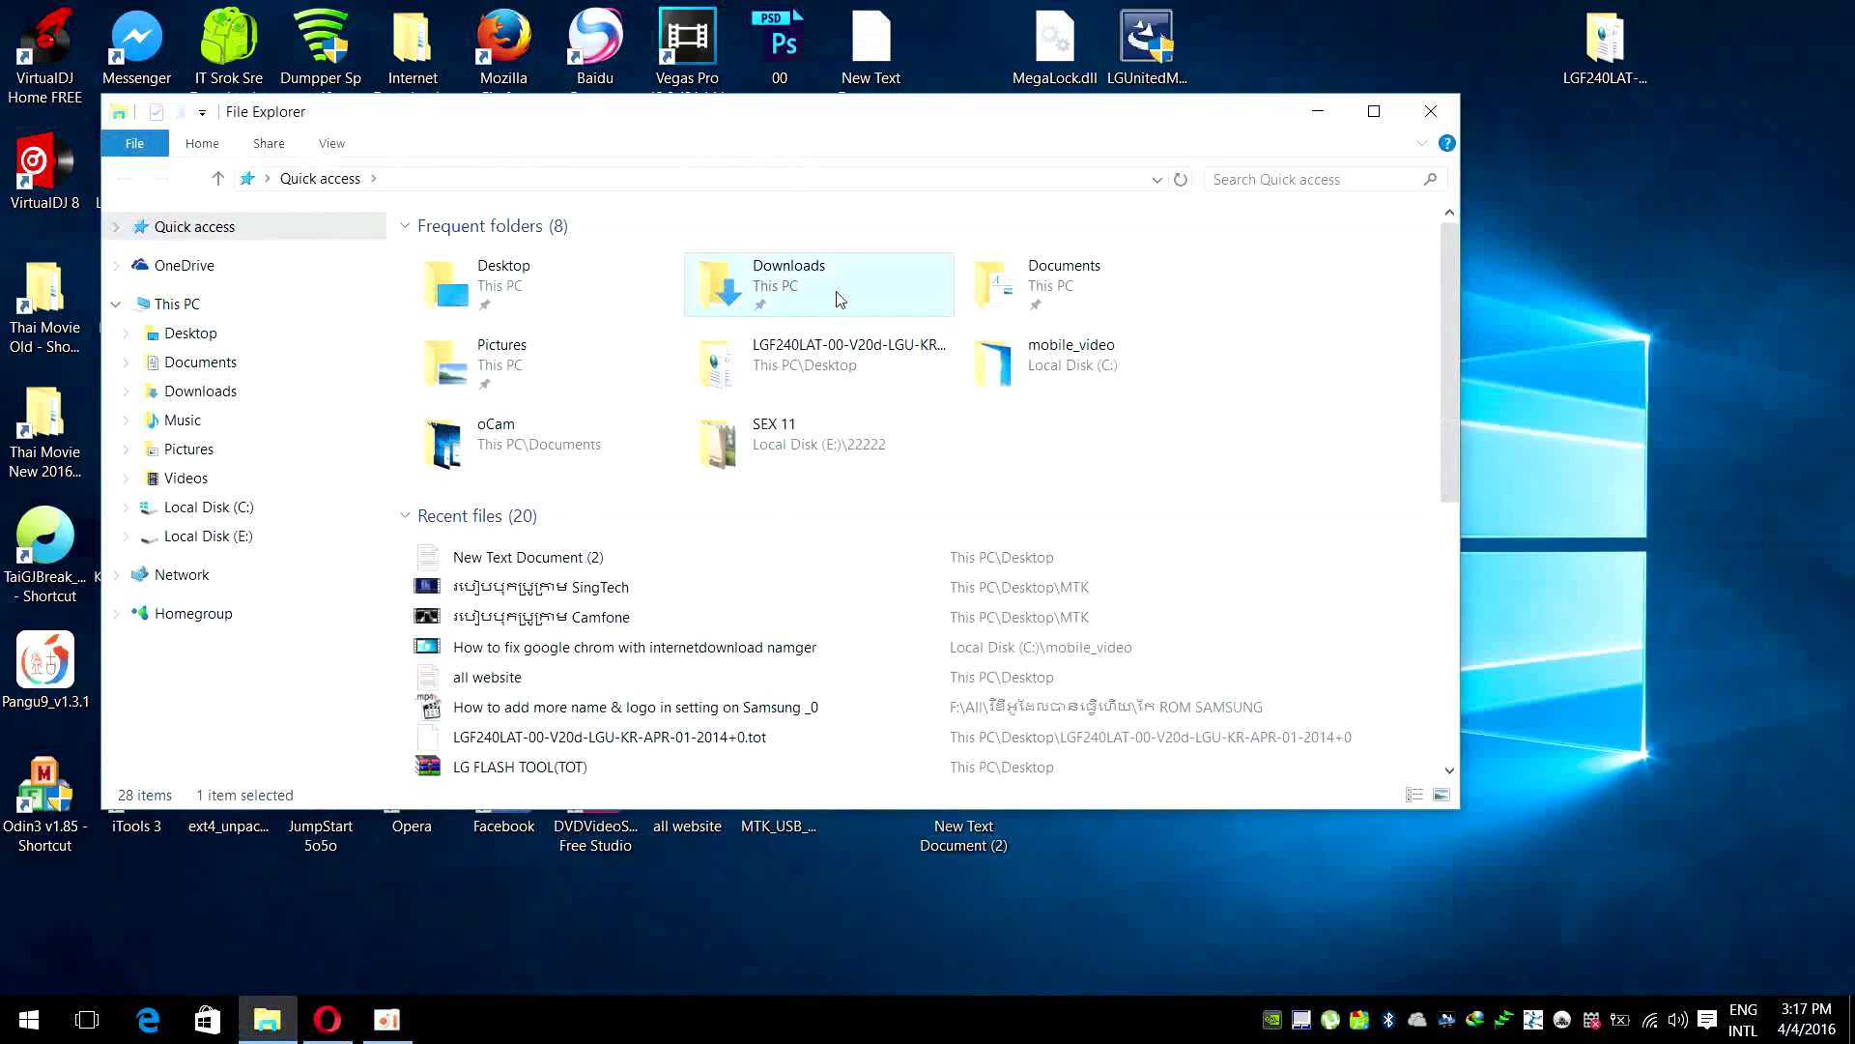
pyautogui.doubleClick(837, 293)
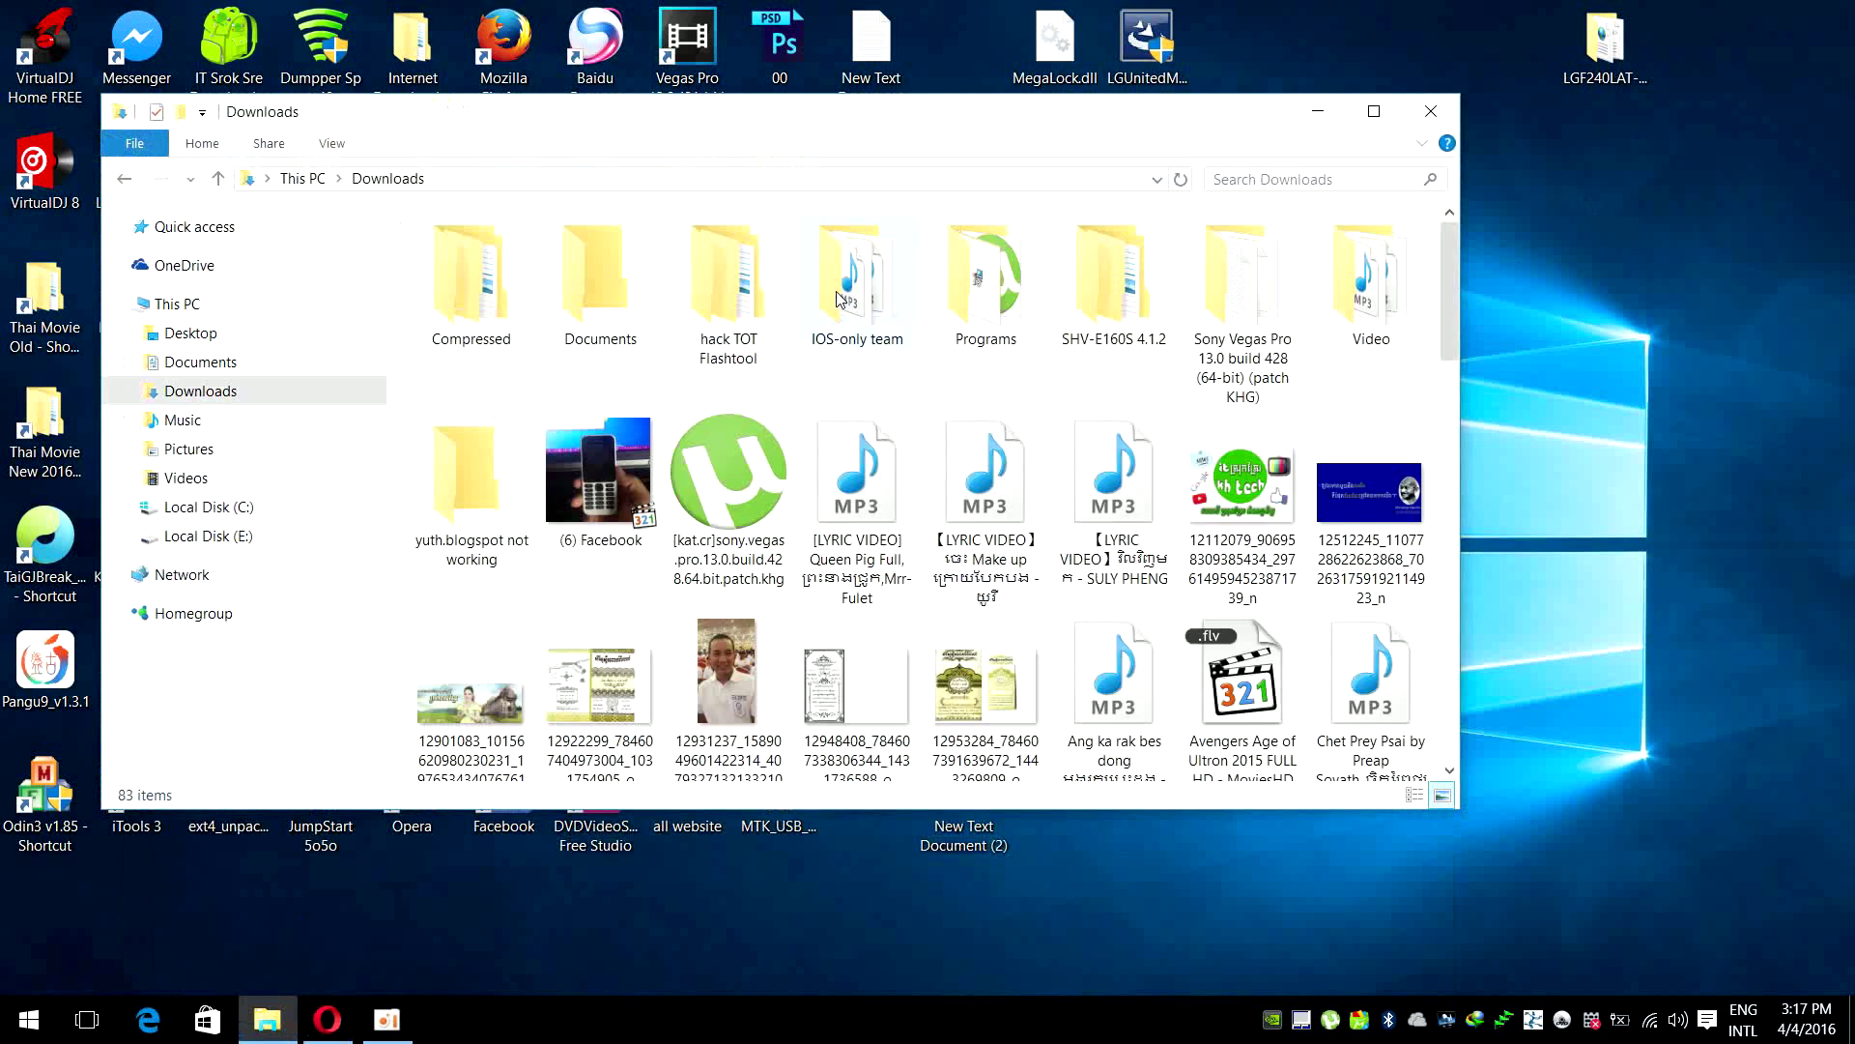
pyautogui.doubleClick(483, 346)
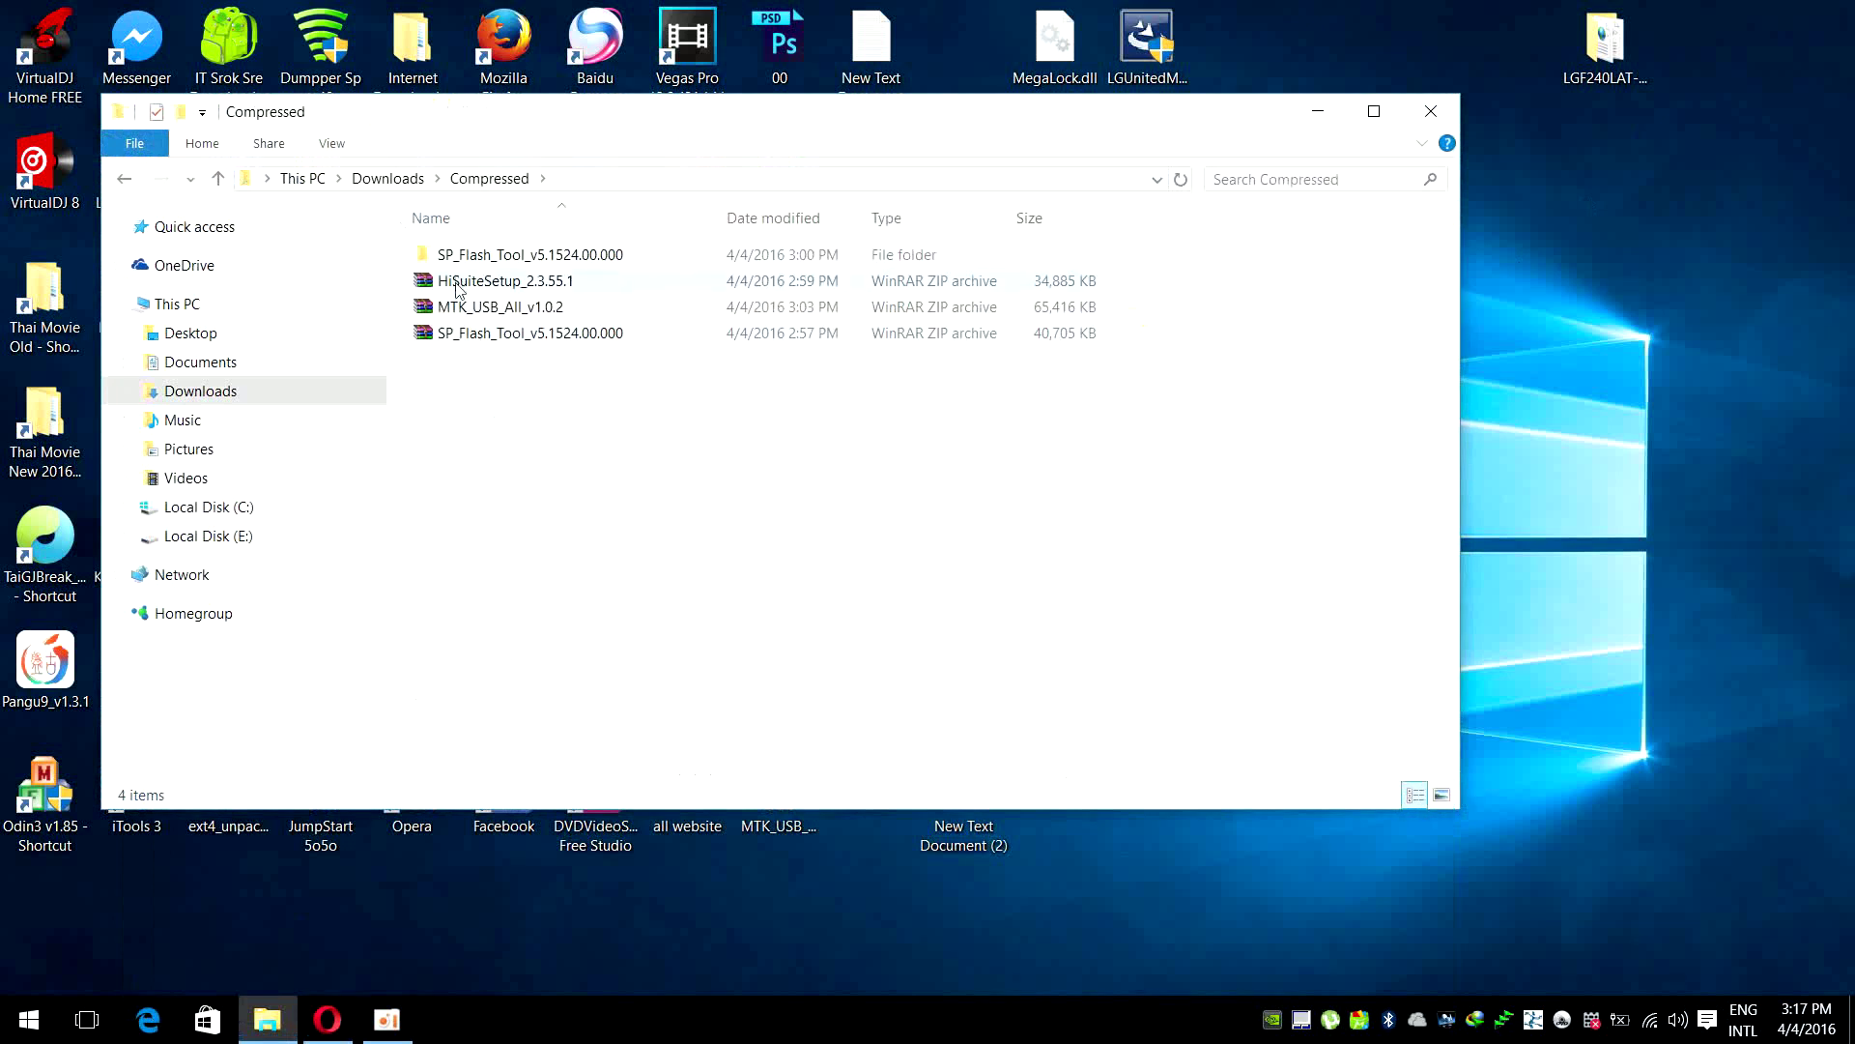
pyautogui.click(464, 284)
pyautogui.click(1388, 114)
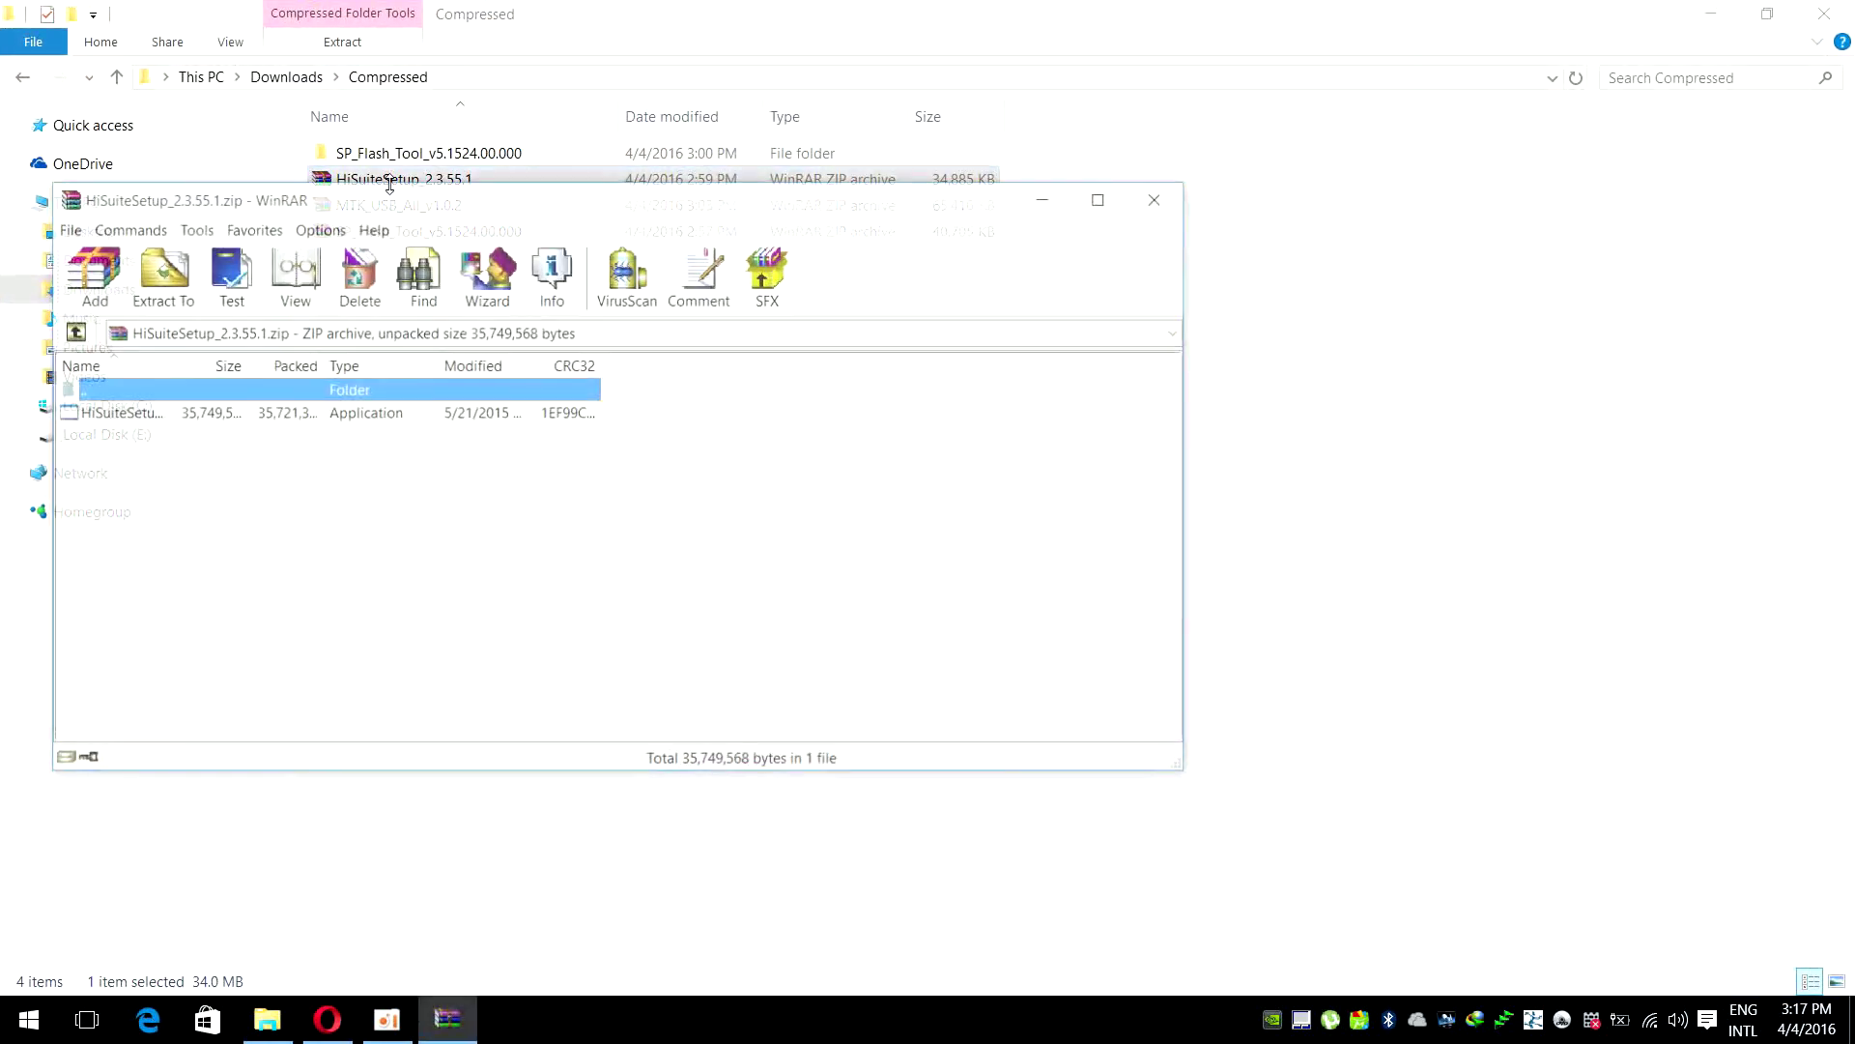
# Run the HiSuite setup application from inside the archive and close the WinRAR and File Explorer windows
pyautogui.doubleClick(253, 419)
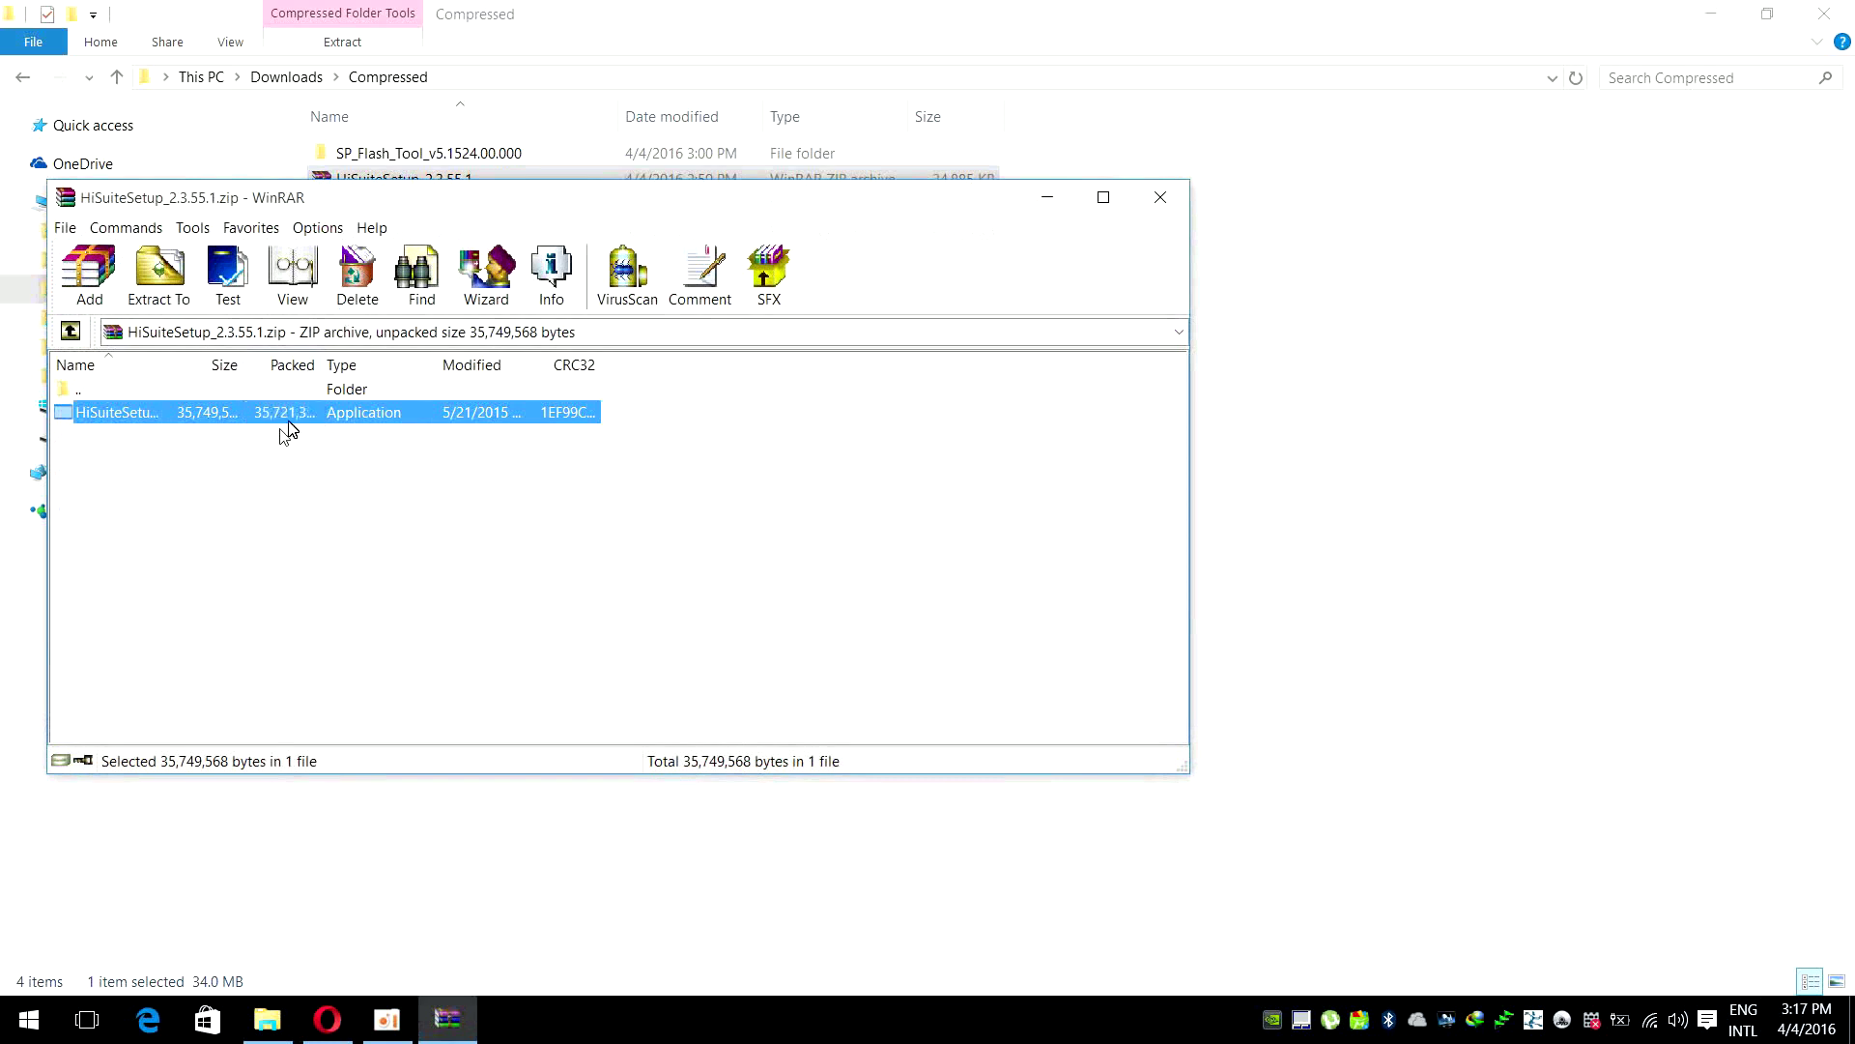
pyautogui.click(1160, 197)
pyautogui.click(1824, 14)
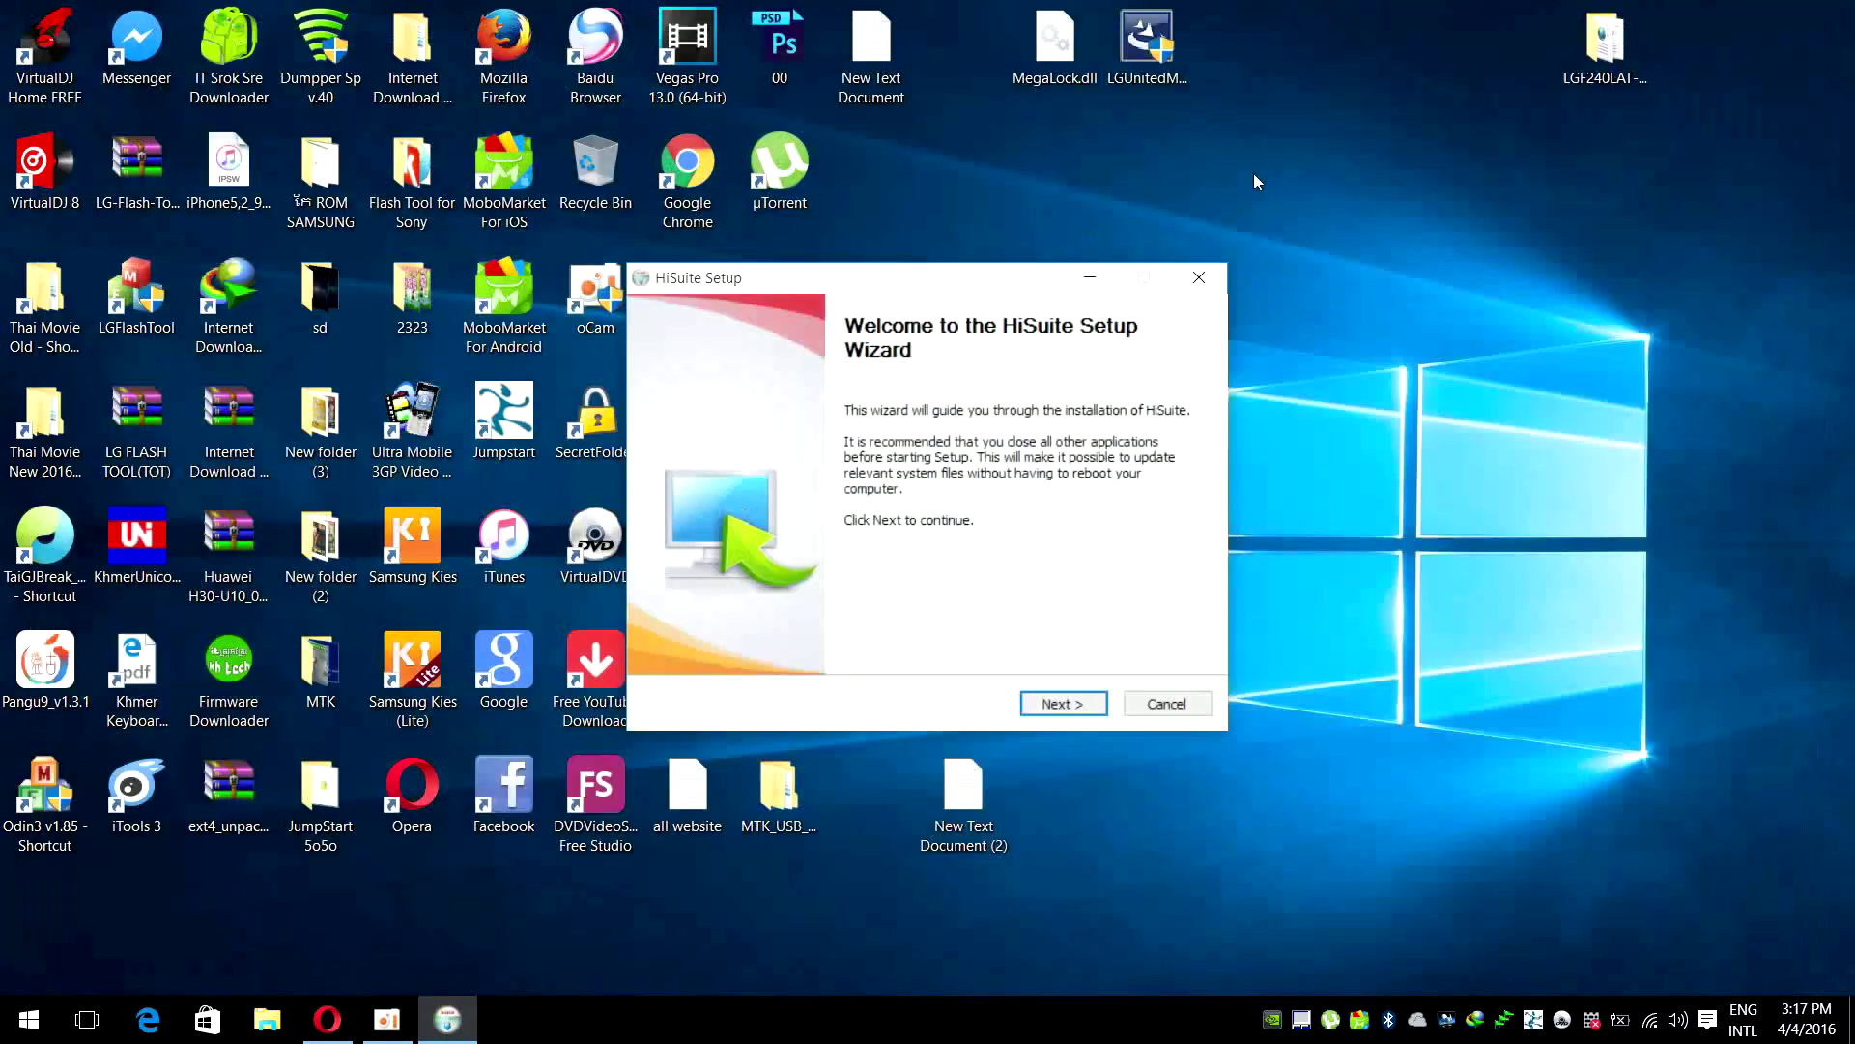
pyautogui.rightClick(1423, 252)
pyautogui.click(1454, 329)
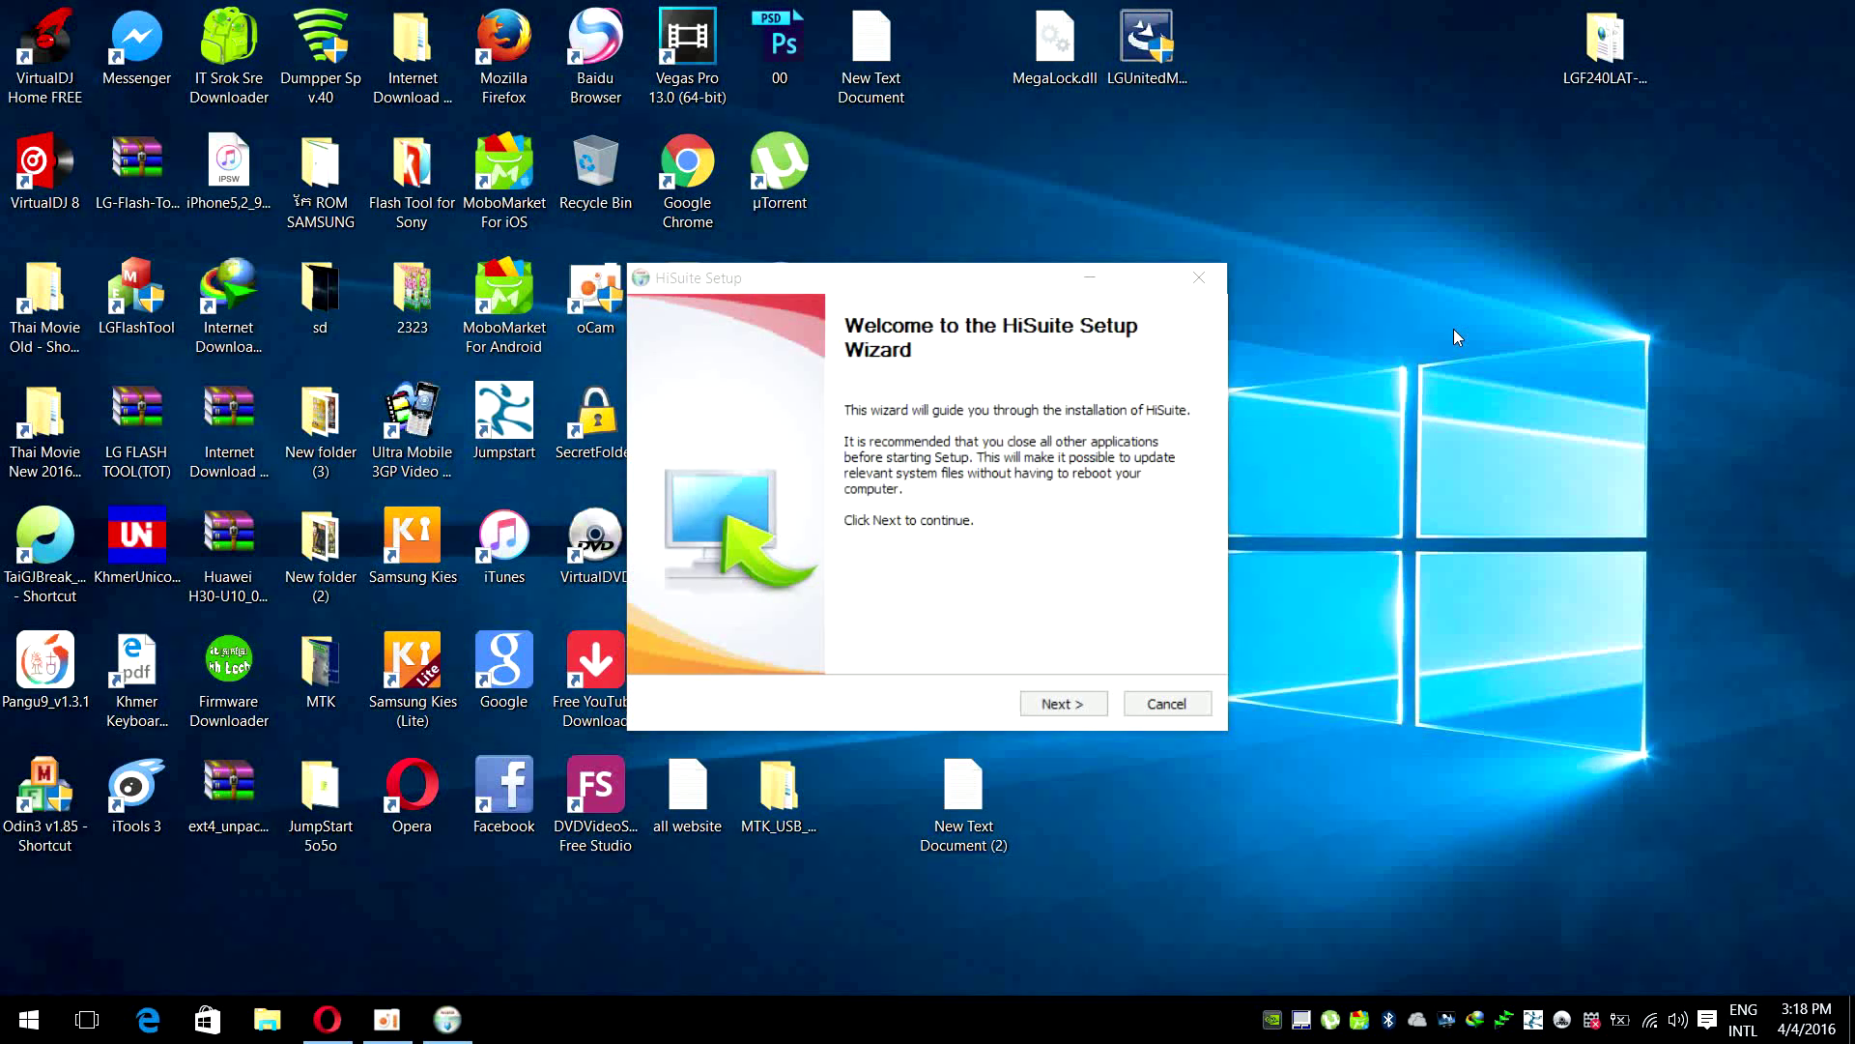
# Install HiSuite by accepting the license agreement, keeping the HiSuite Start menu folder, and finishing the setup wizard
pyautogui.click(1067, 705)
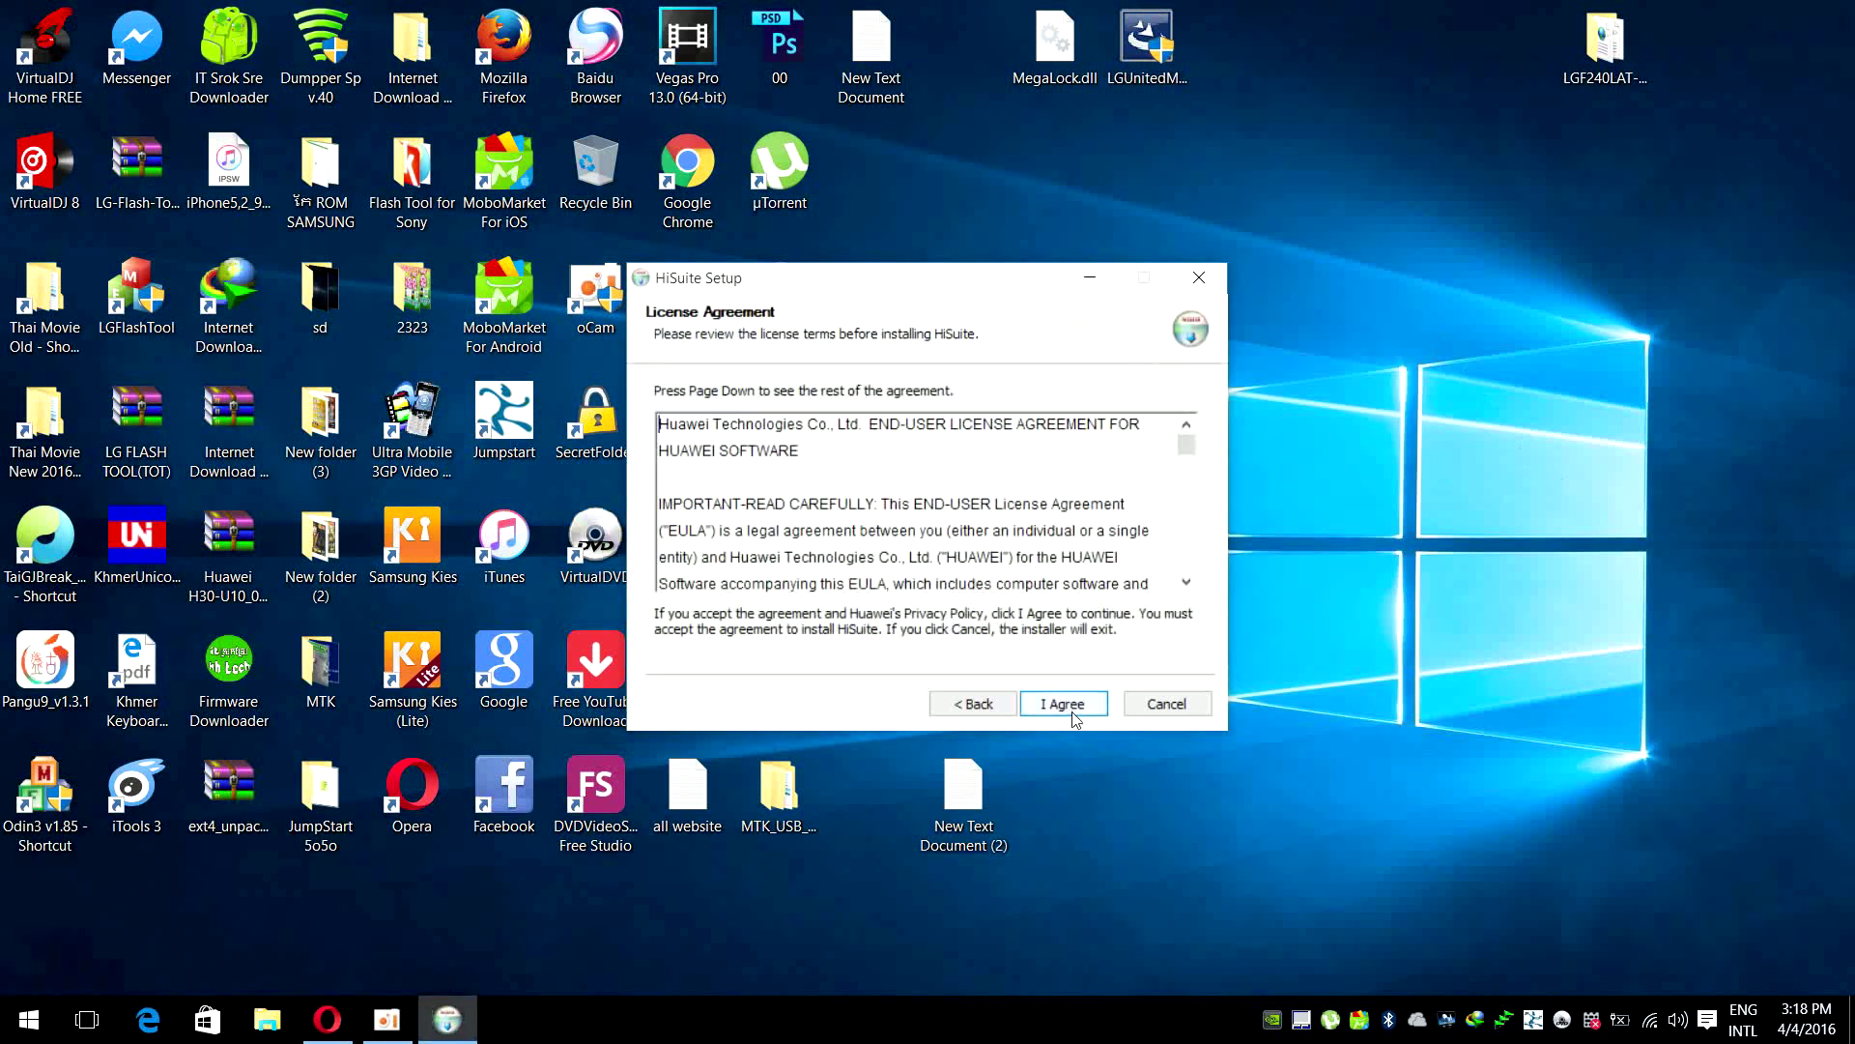
pyautogui.click(1073, 715)
pyautogui.click(1073, 716)
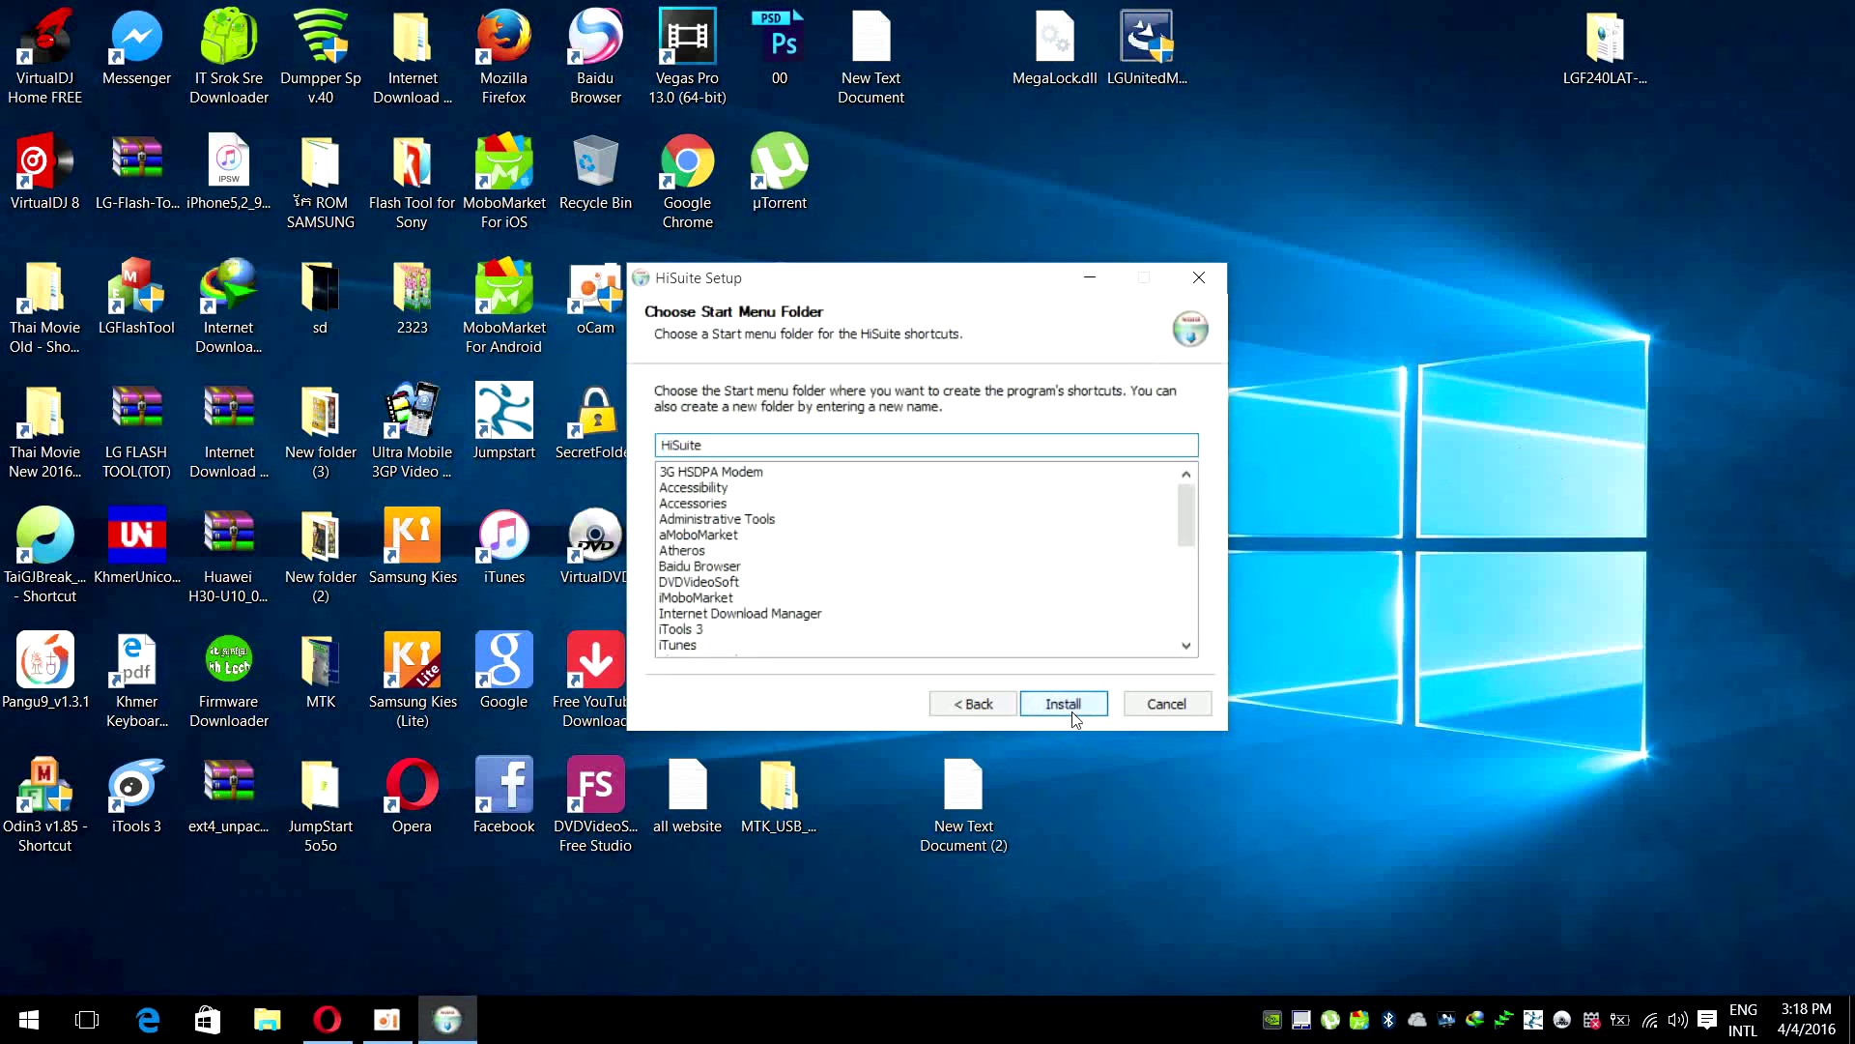
pyautogui.click(1073, 715)
pyautogui.click(725, 450)
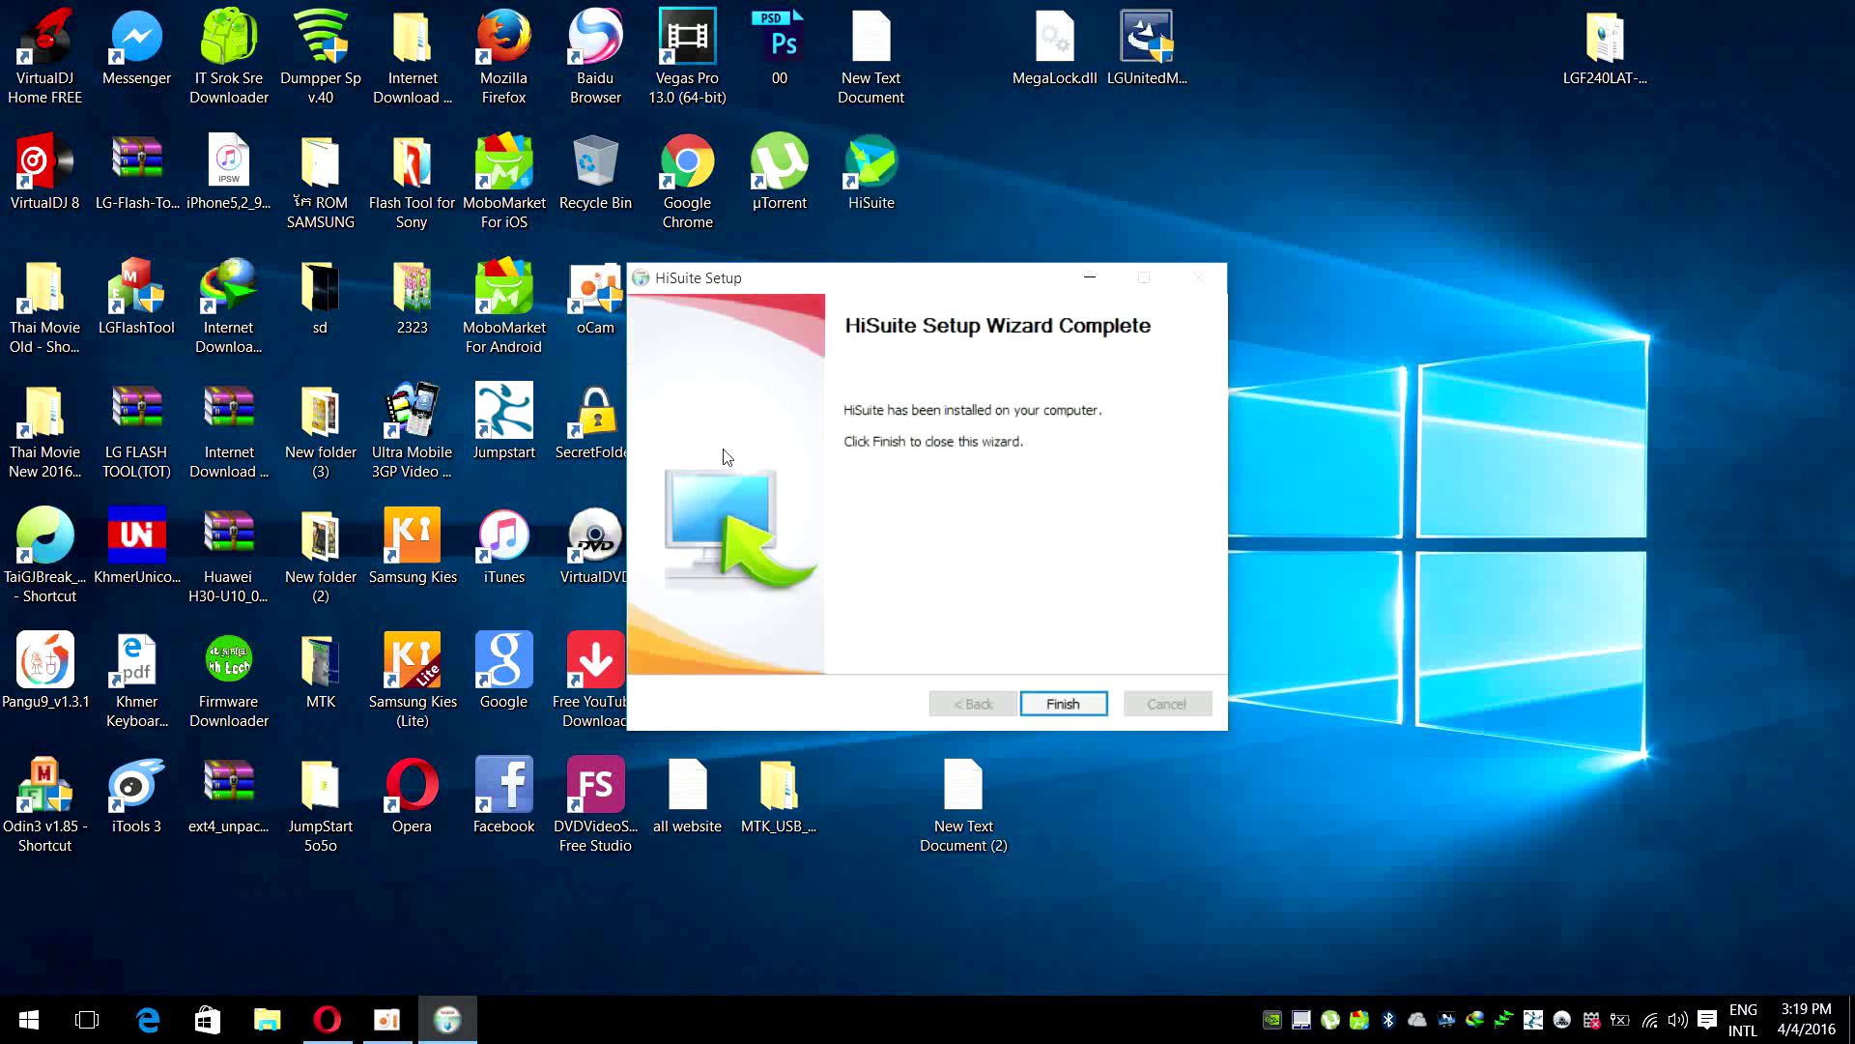
pyautogui.click(1057, 706)
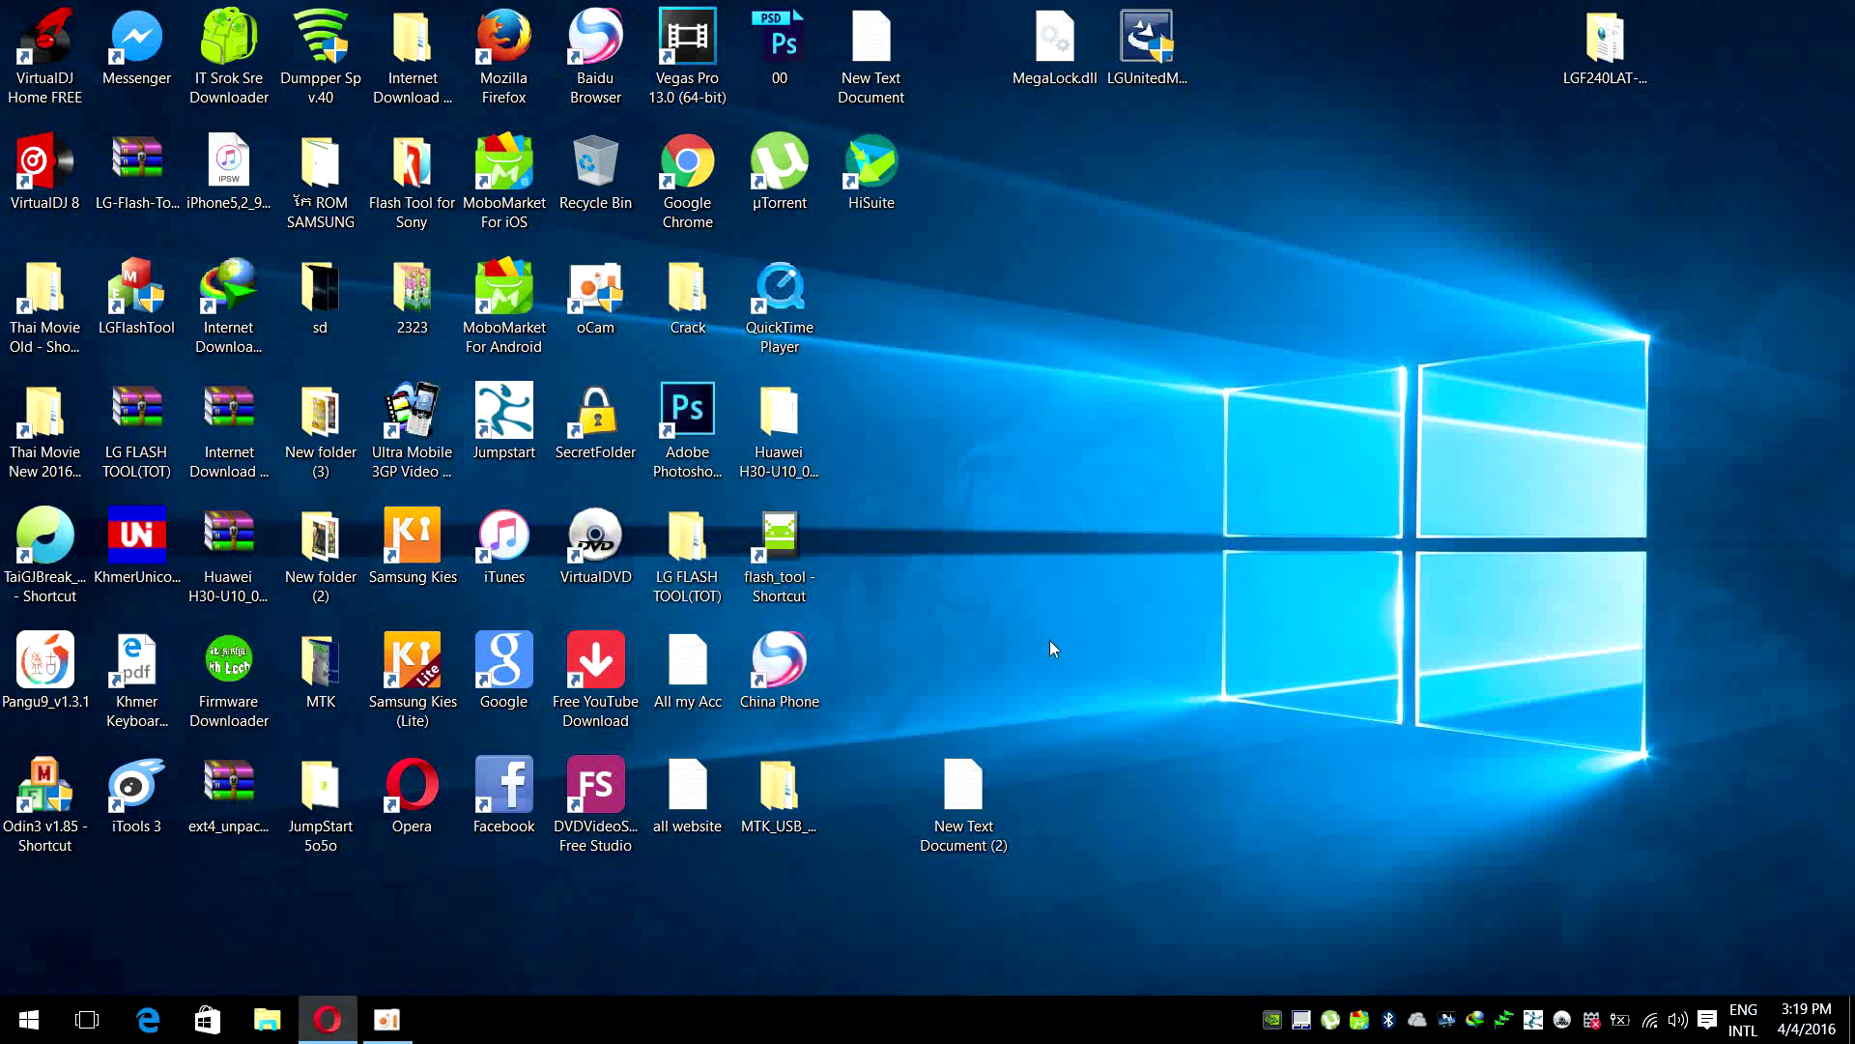
# Launch HiSuite from its desktop shortcut and close the MoboMarket window behind it
pyautogui.click(873, 167)
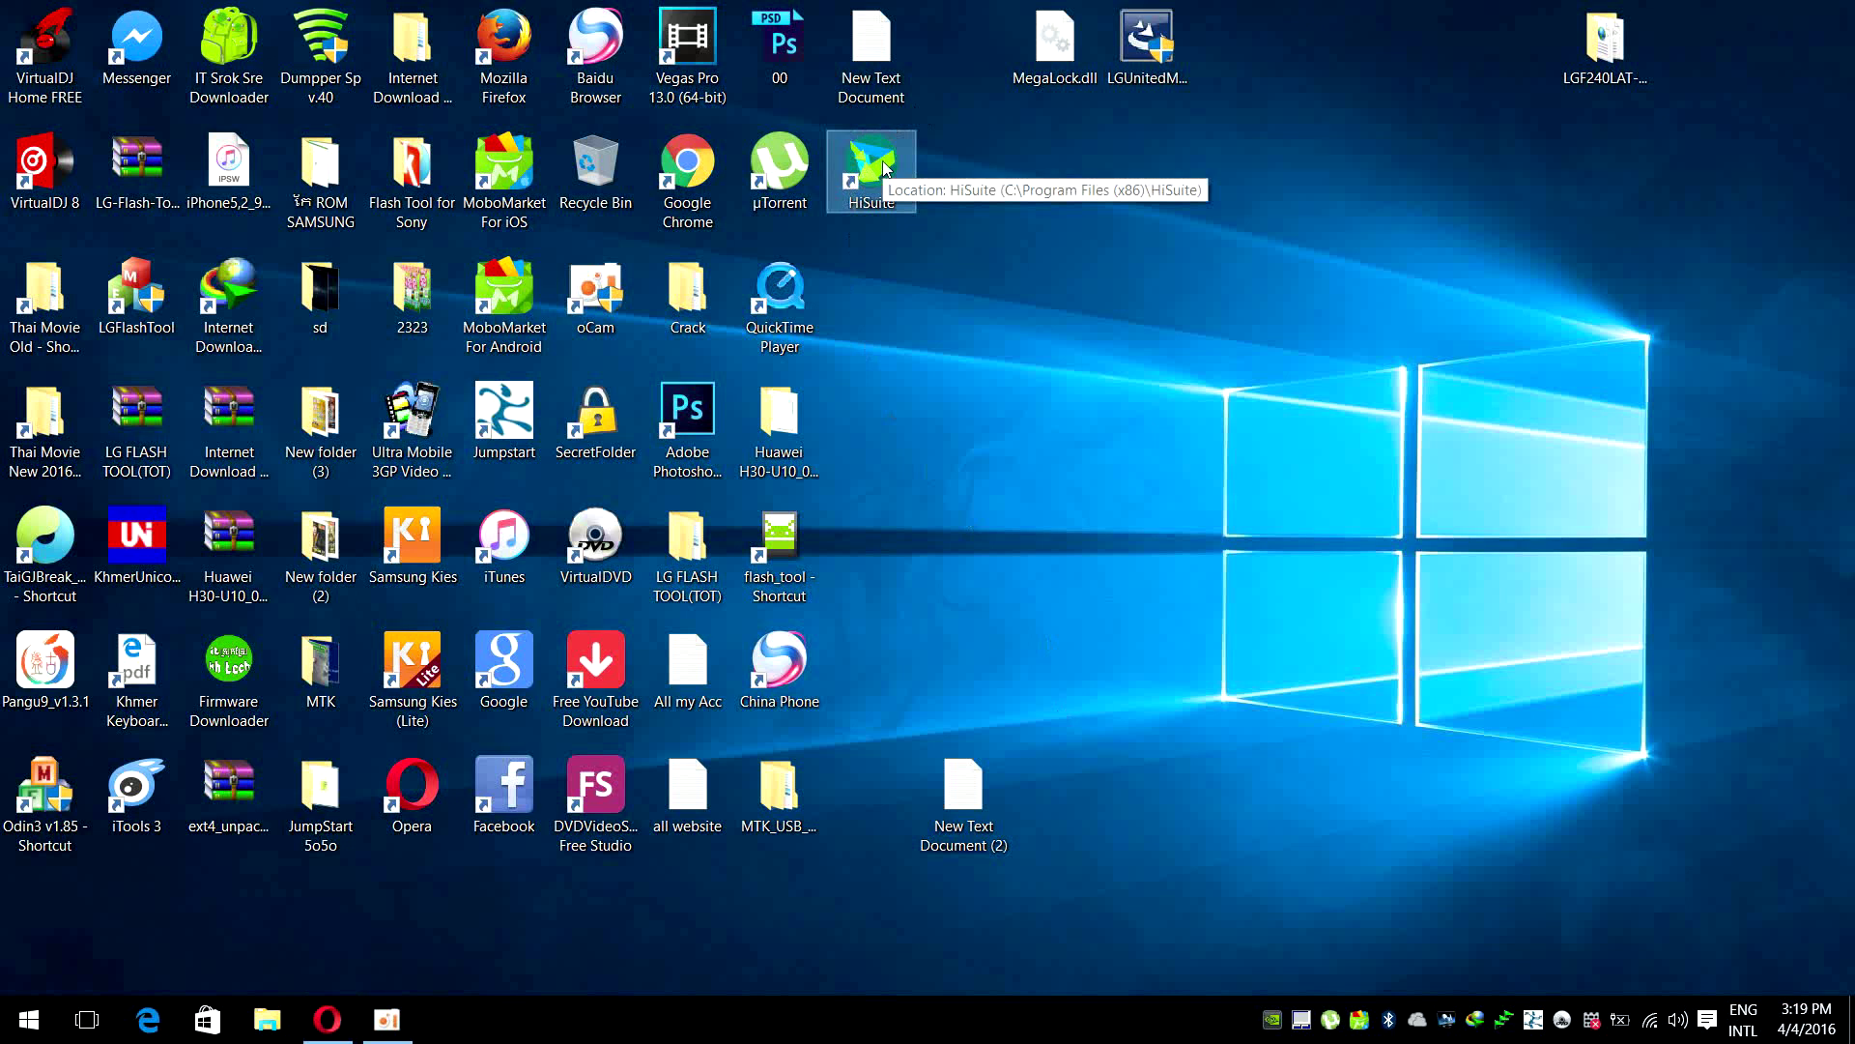
pyautogui.doubleClick(887, 170)
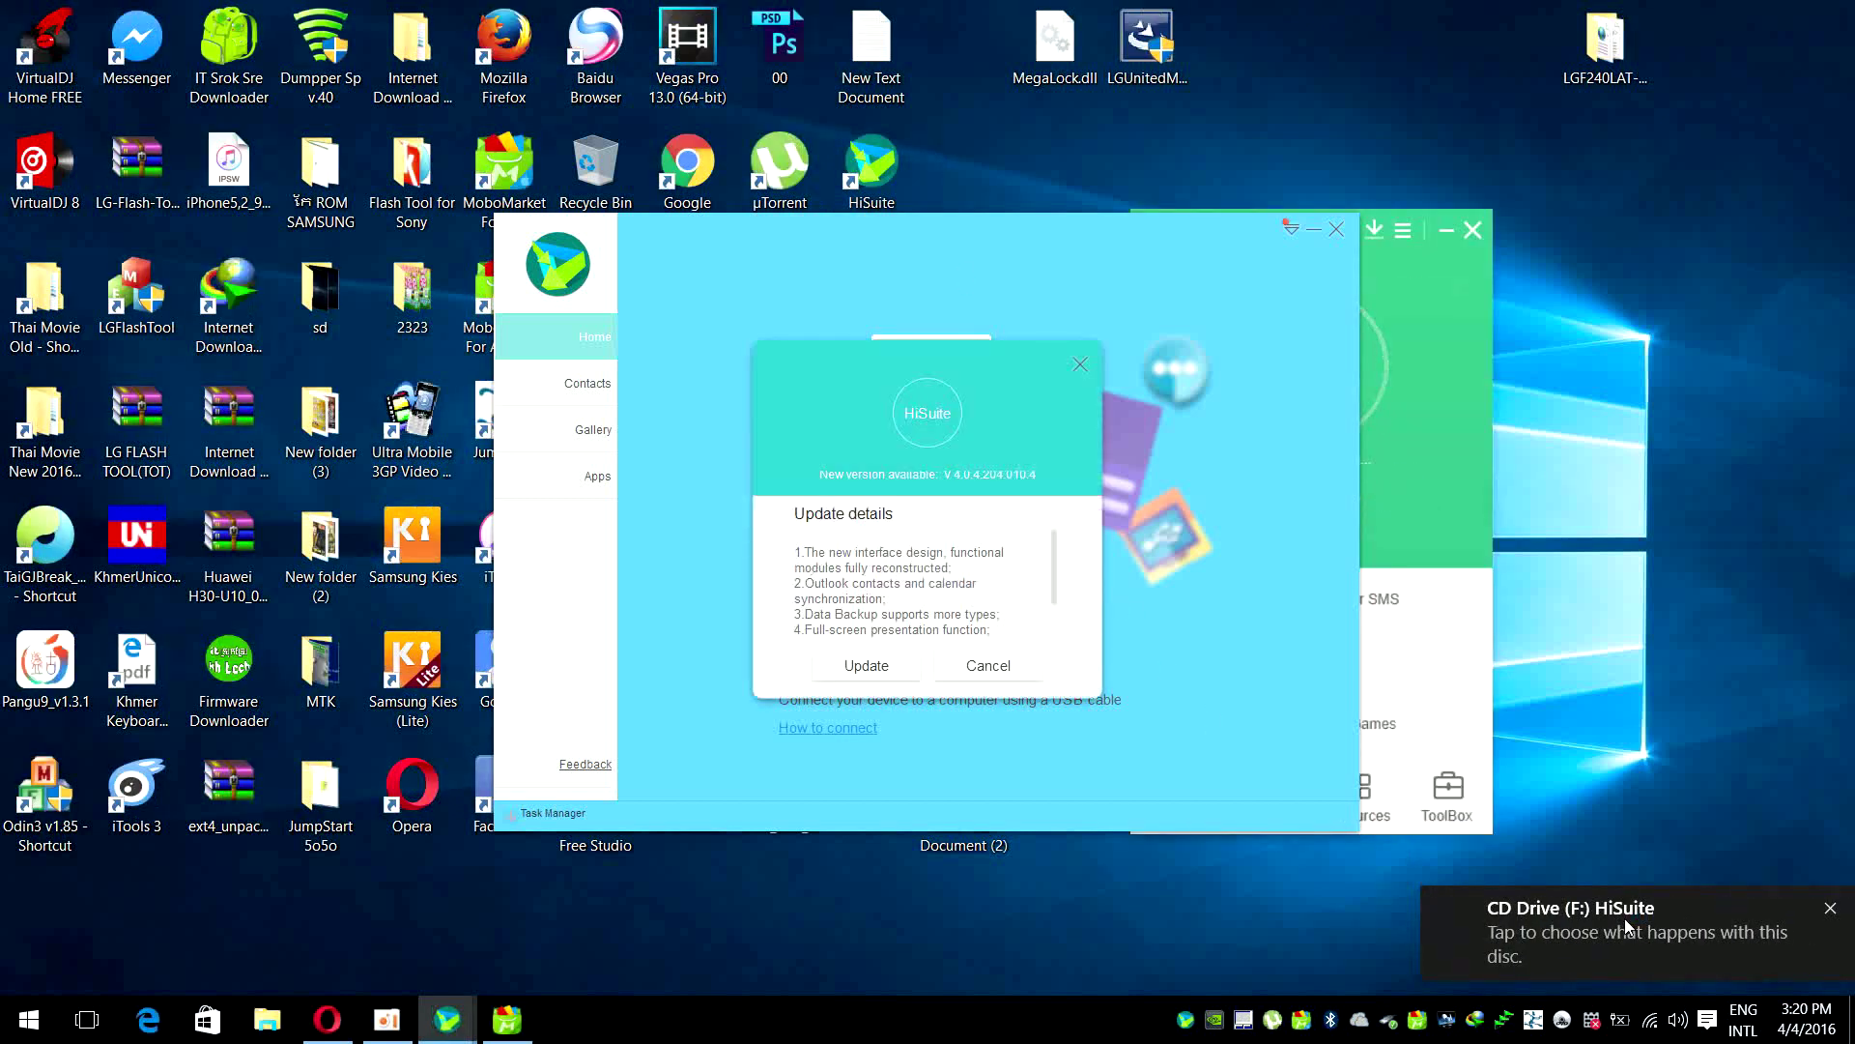
pyautogui.click(1533, 941)
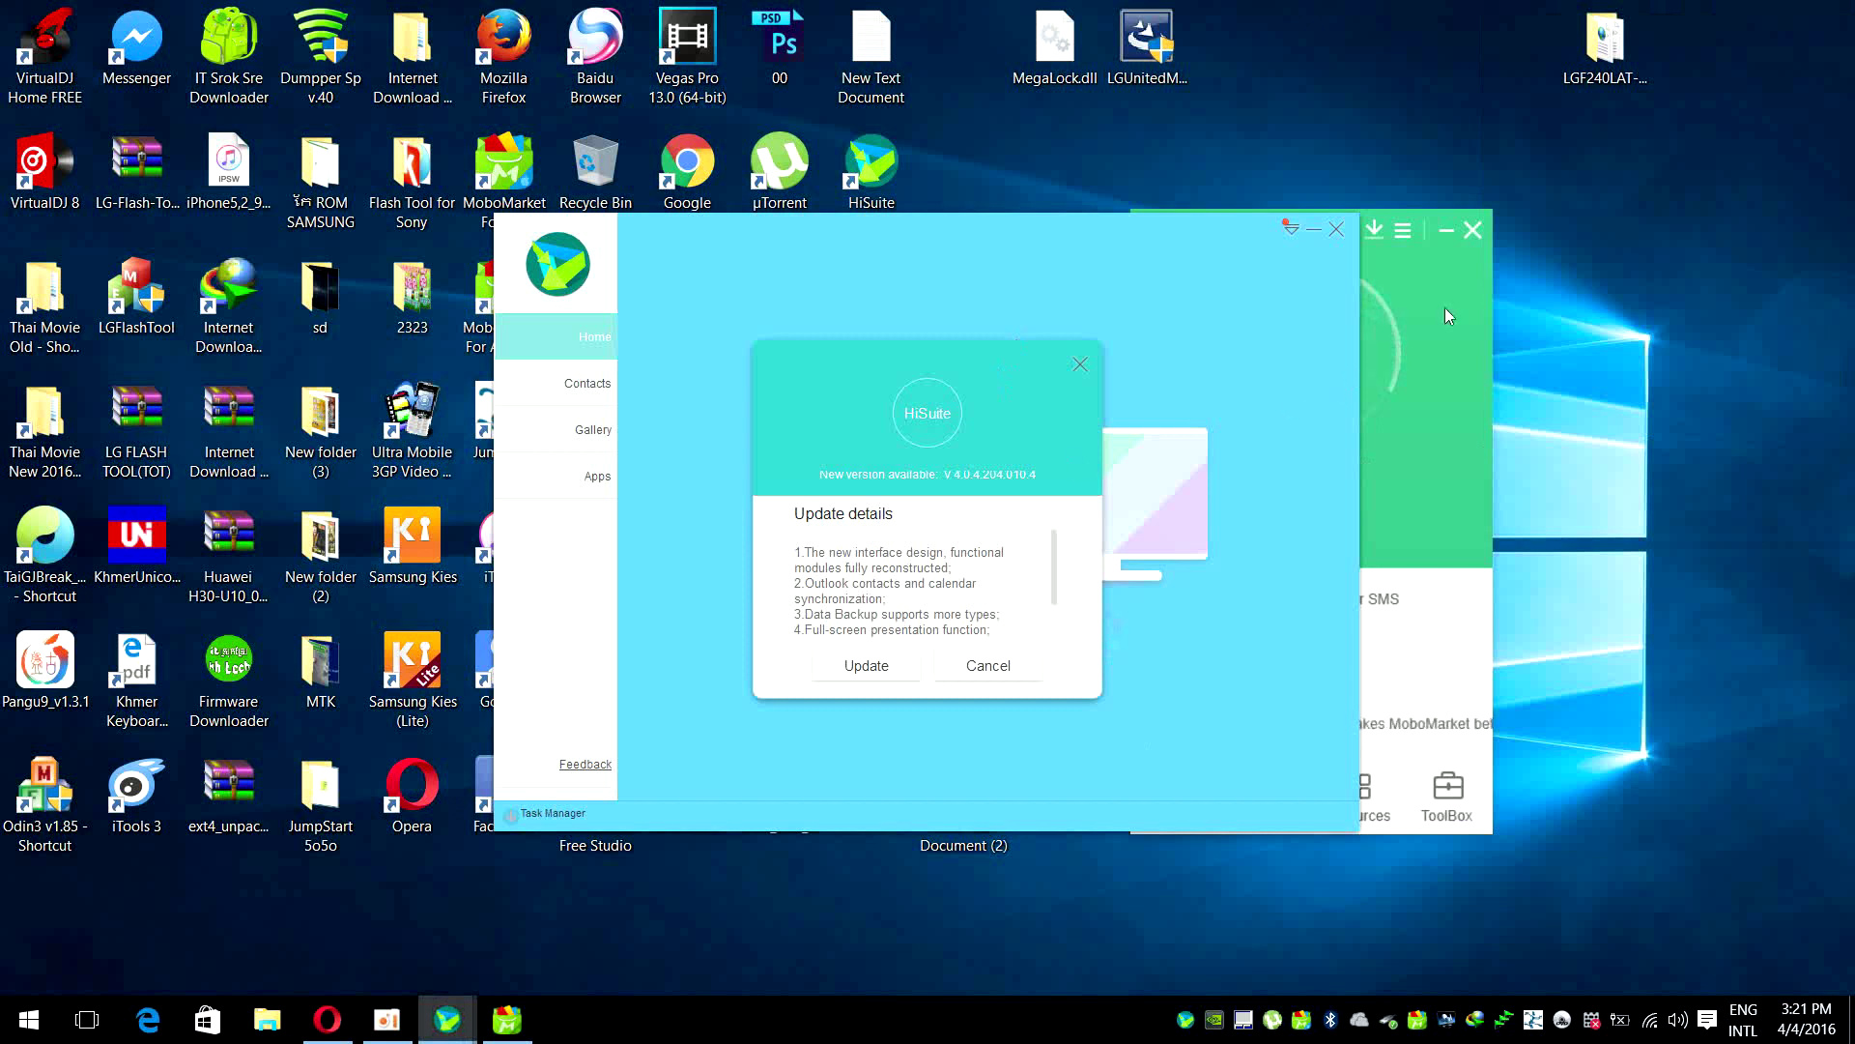
pyautogui.click(1472, 230)
# Accept the HiSuite update offer and agree to install the HiSuite application on the connected device
pyautogui.click(831, 664)
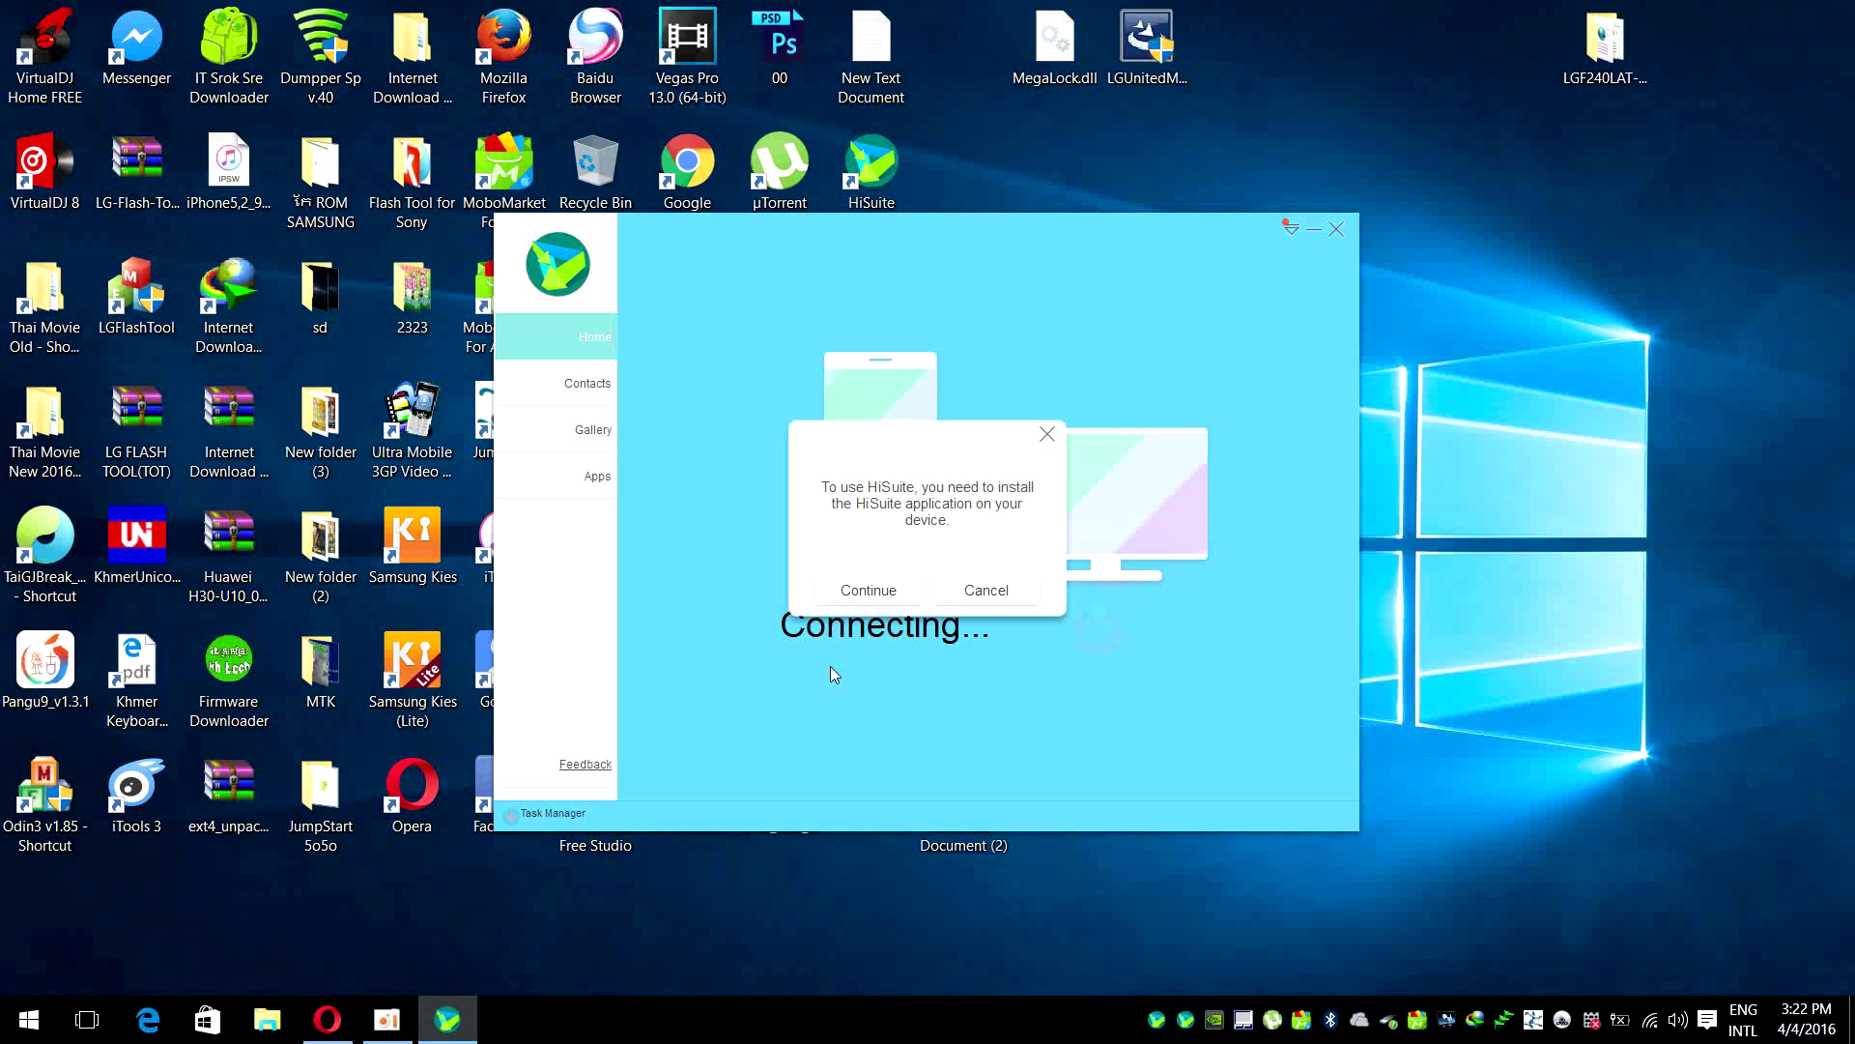
pyautogui.click(860, 594)
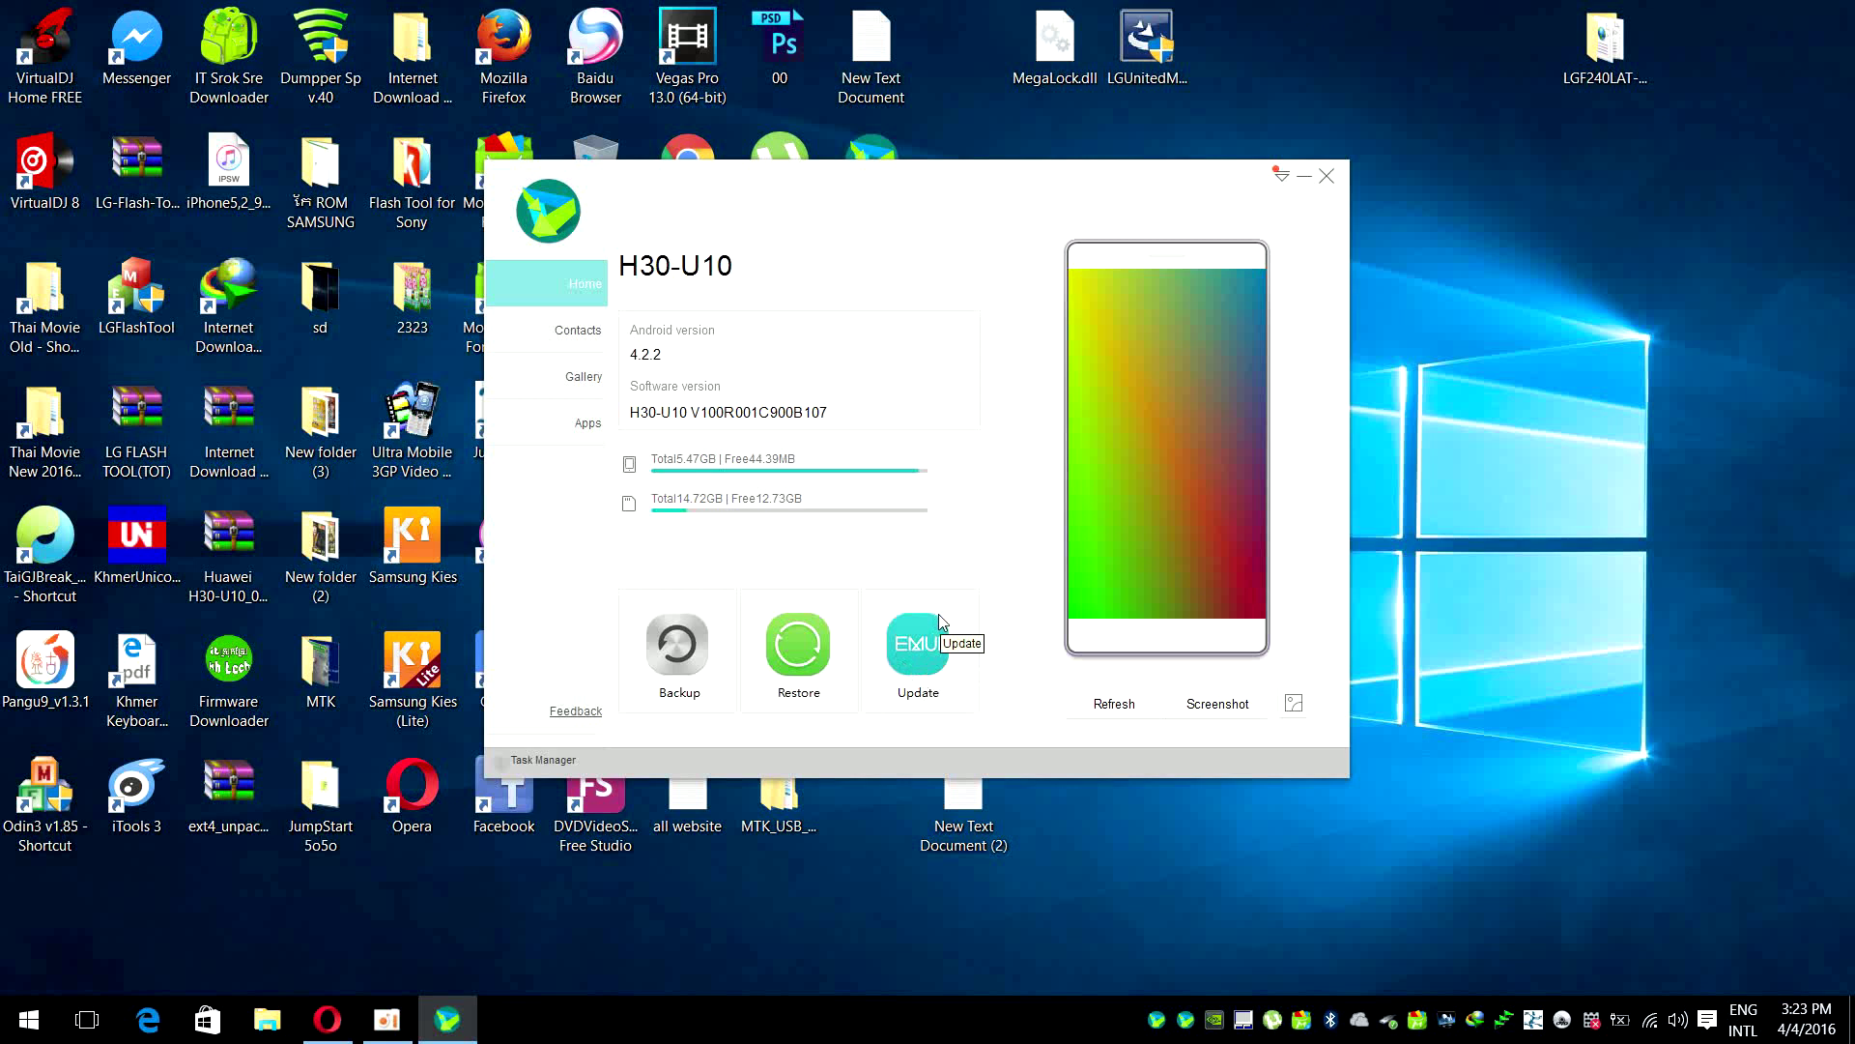
# Back up only the phone's contacts, leaving messages, apps, pictures/videos, music and other data unselected, and finish the backup
pyautogui.click(689, 670)
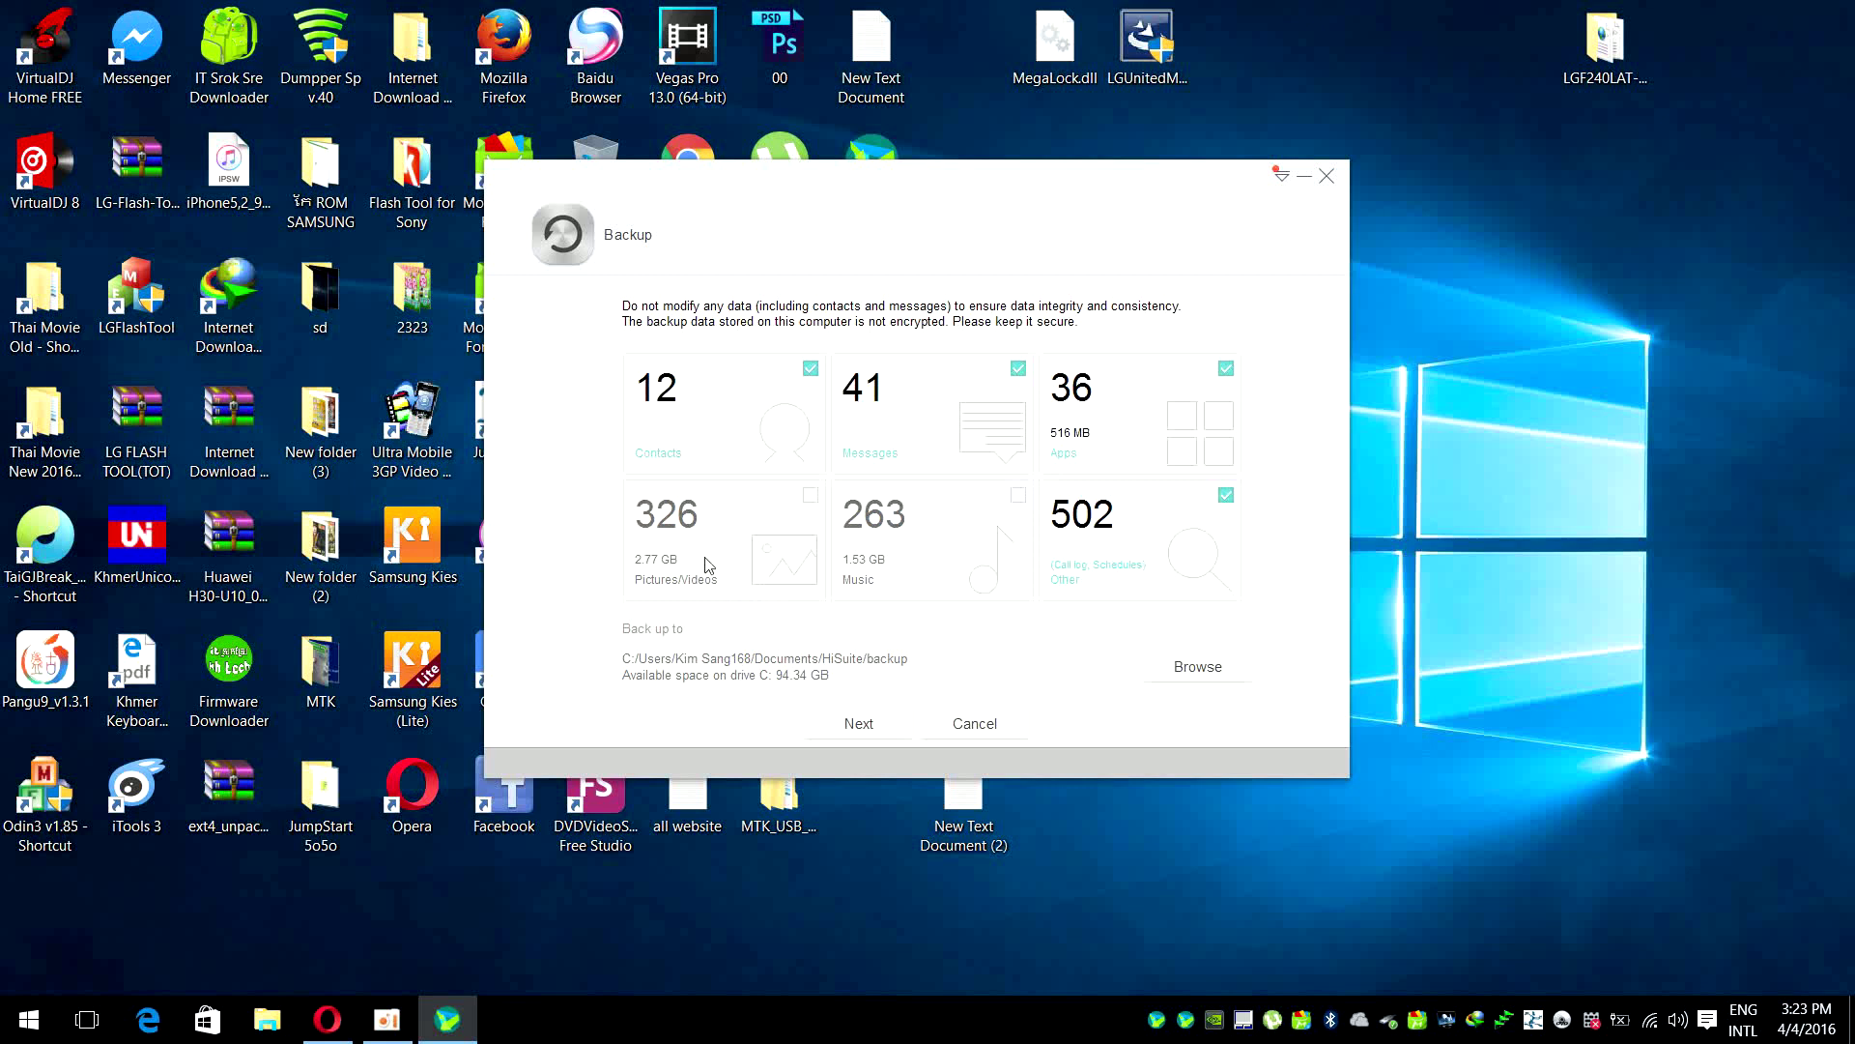
pyautogui.click(813, 497)
pyautogui.click(1019, 497)
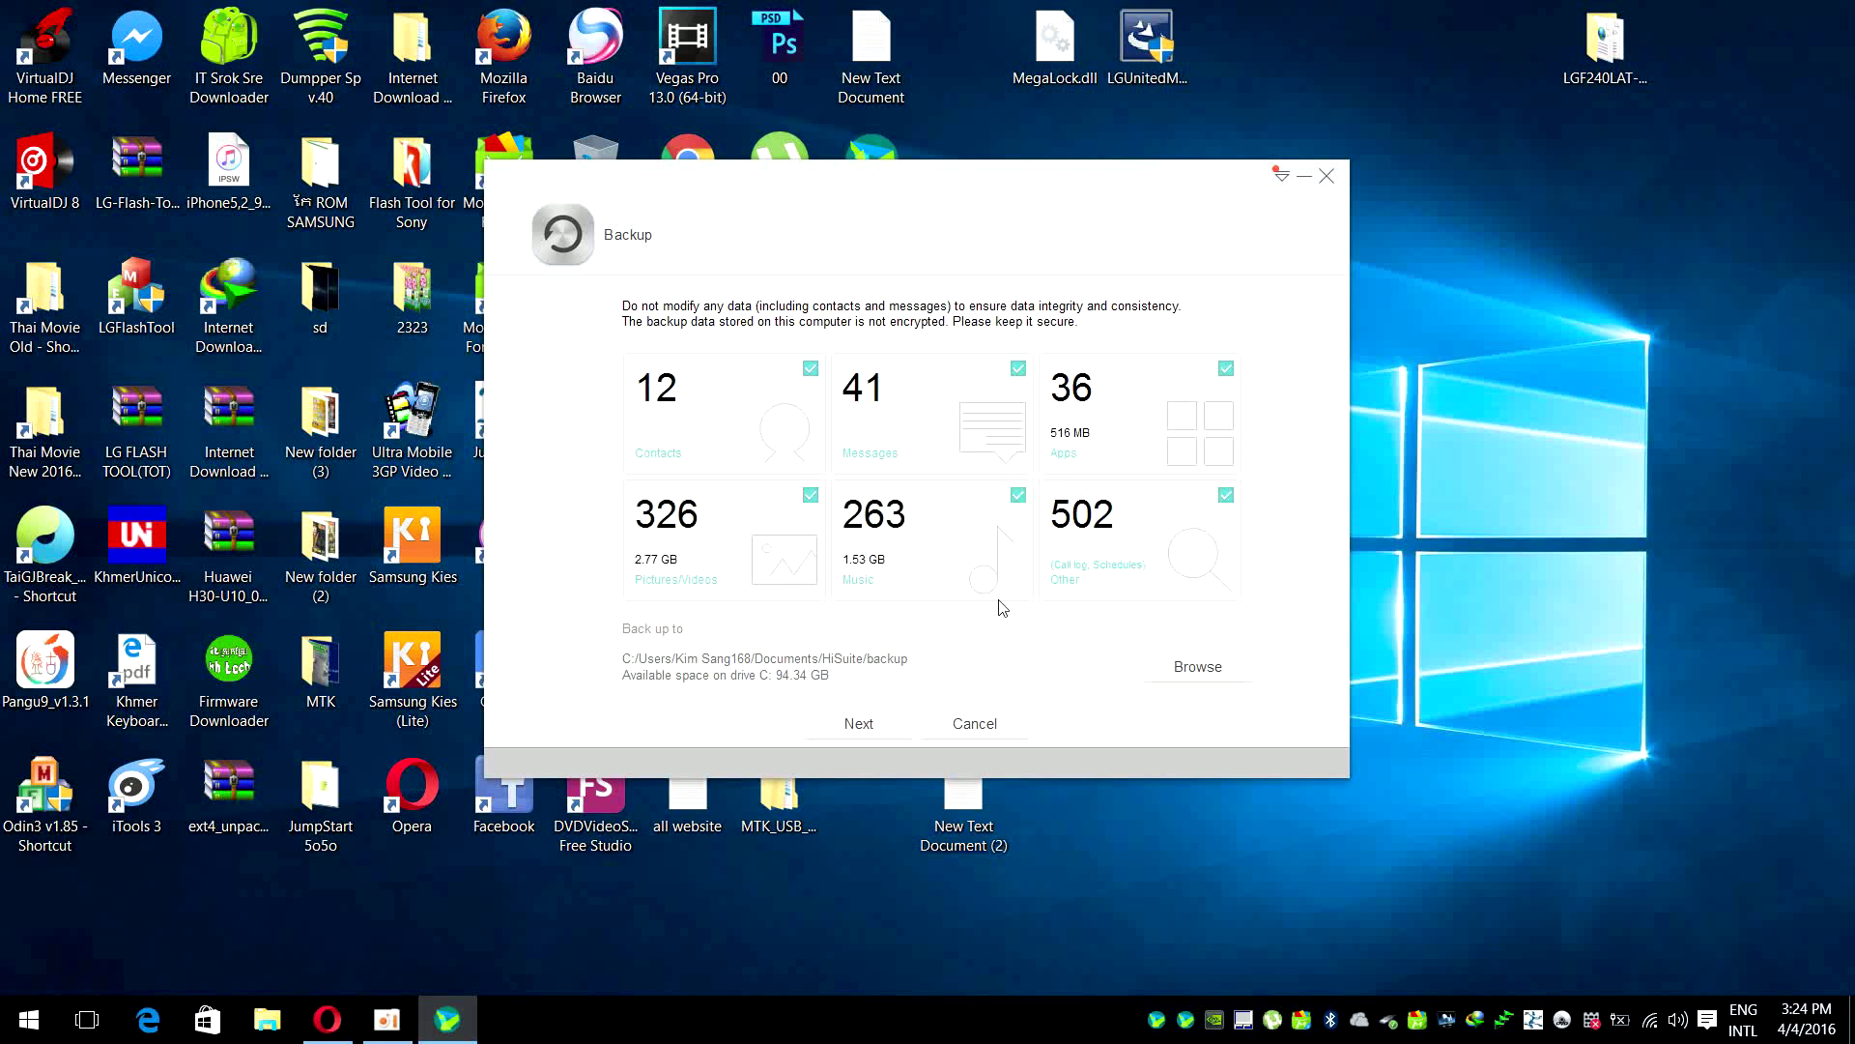
pyautogui.click(1225, 496)
pyautogui.click(1017, 496)
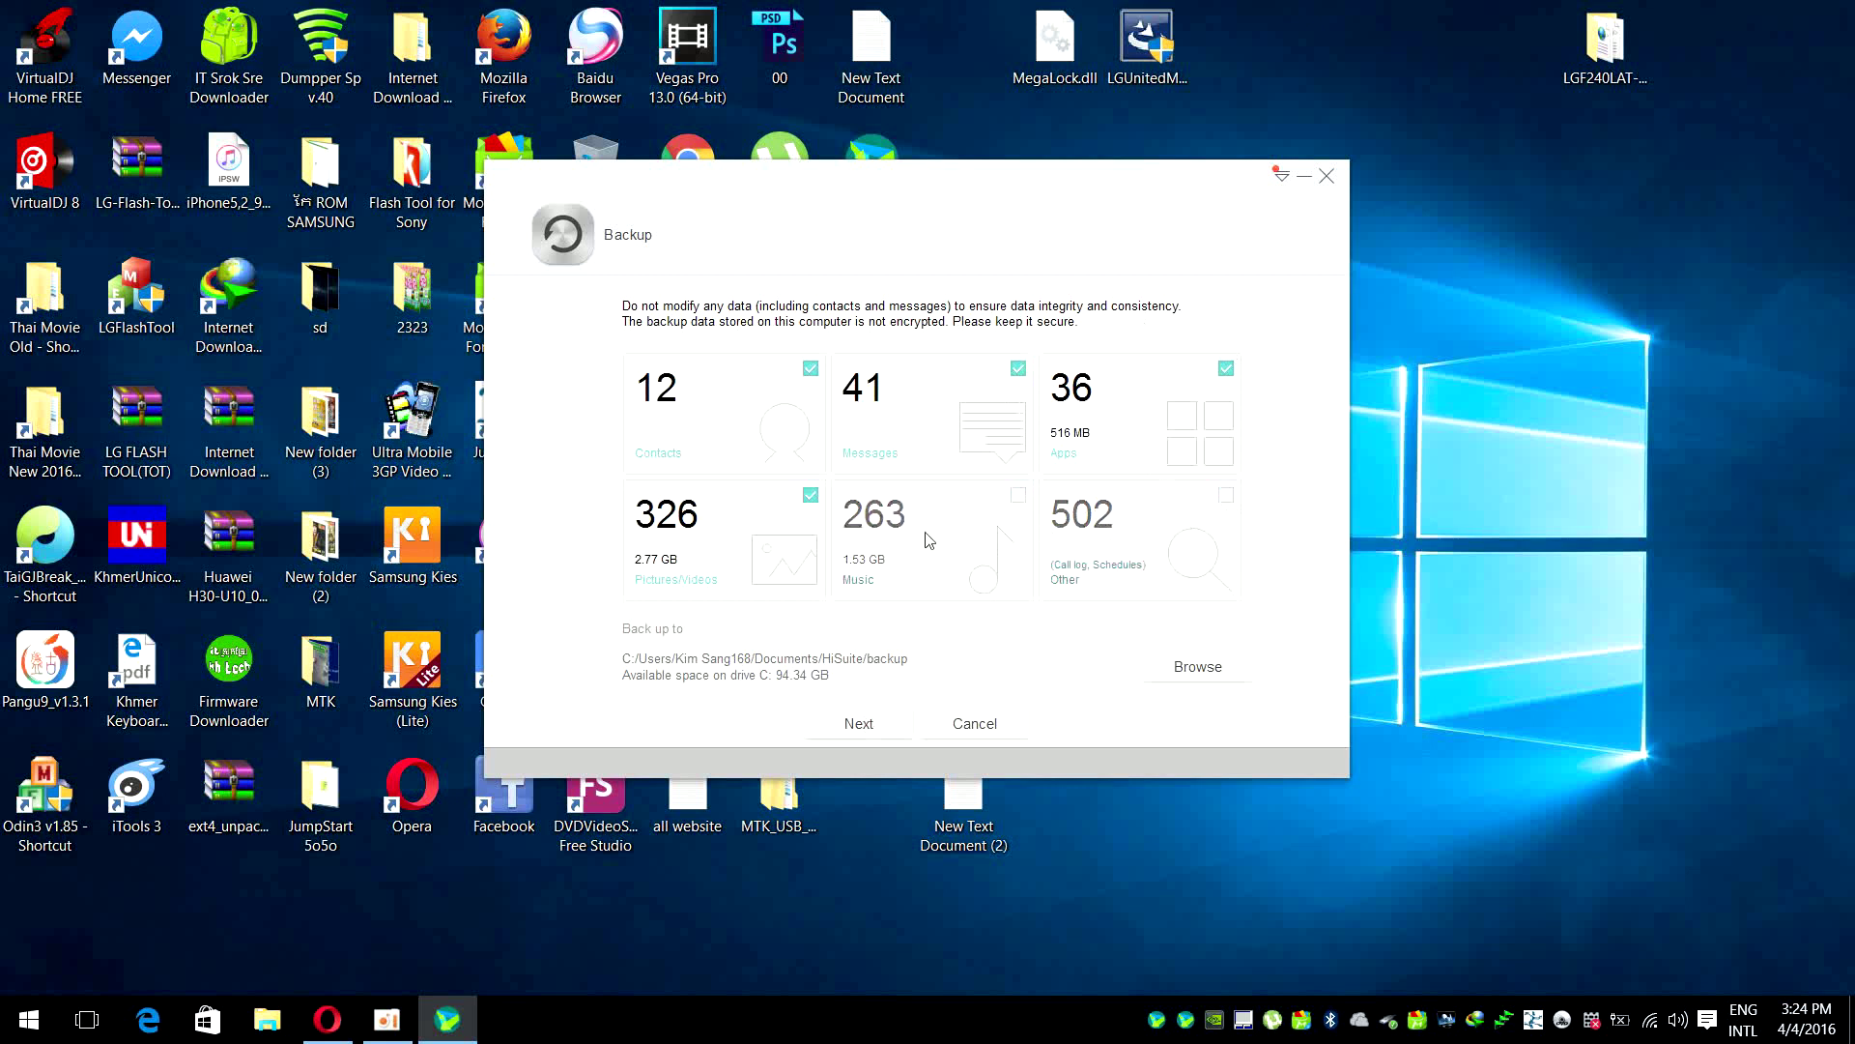
pyautogui.click(809, 496)
pyautogui.click(1018, 369)
pyautogui.click(1225, 368)
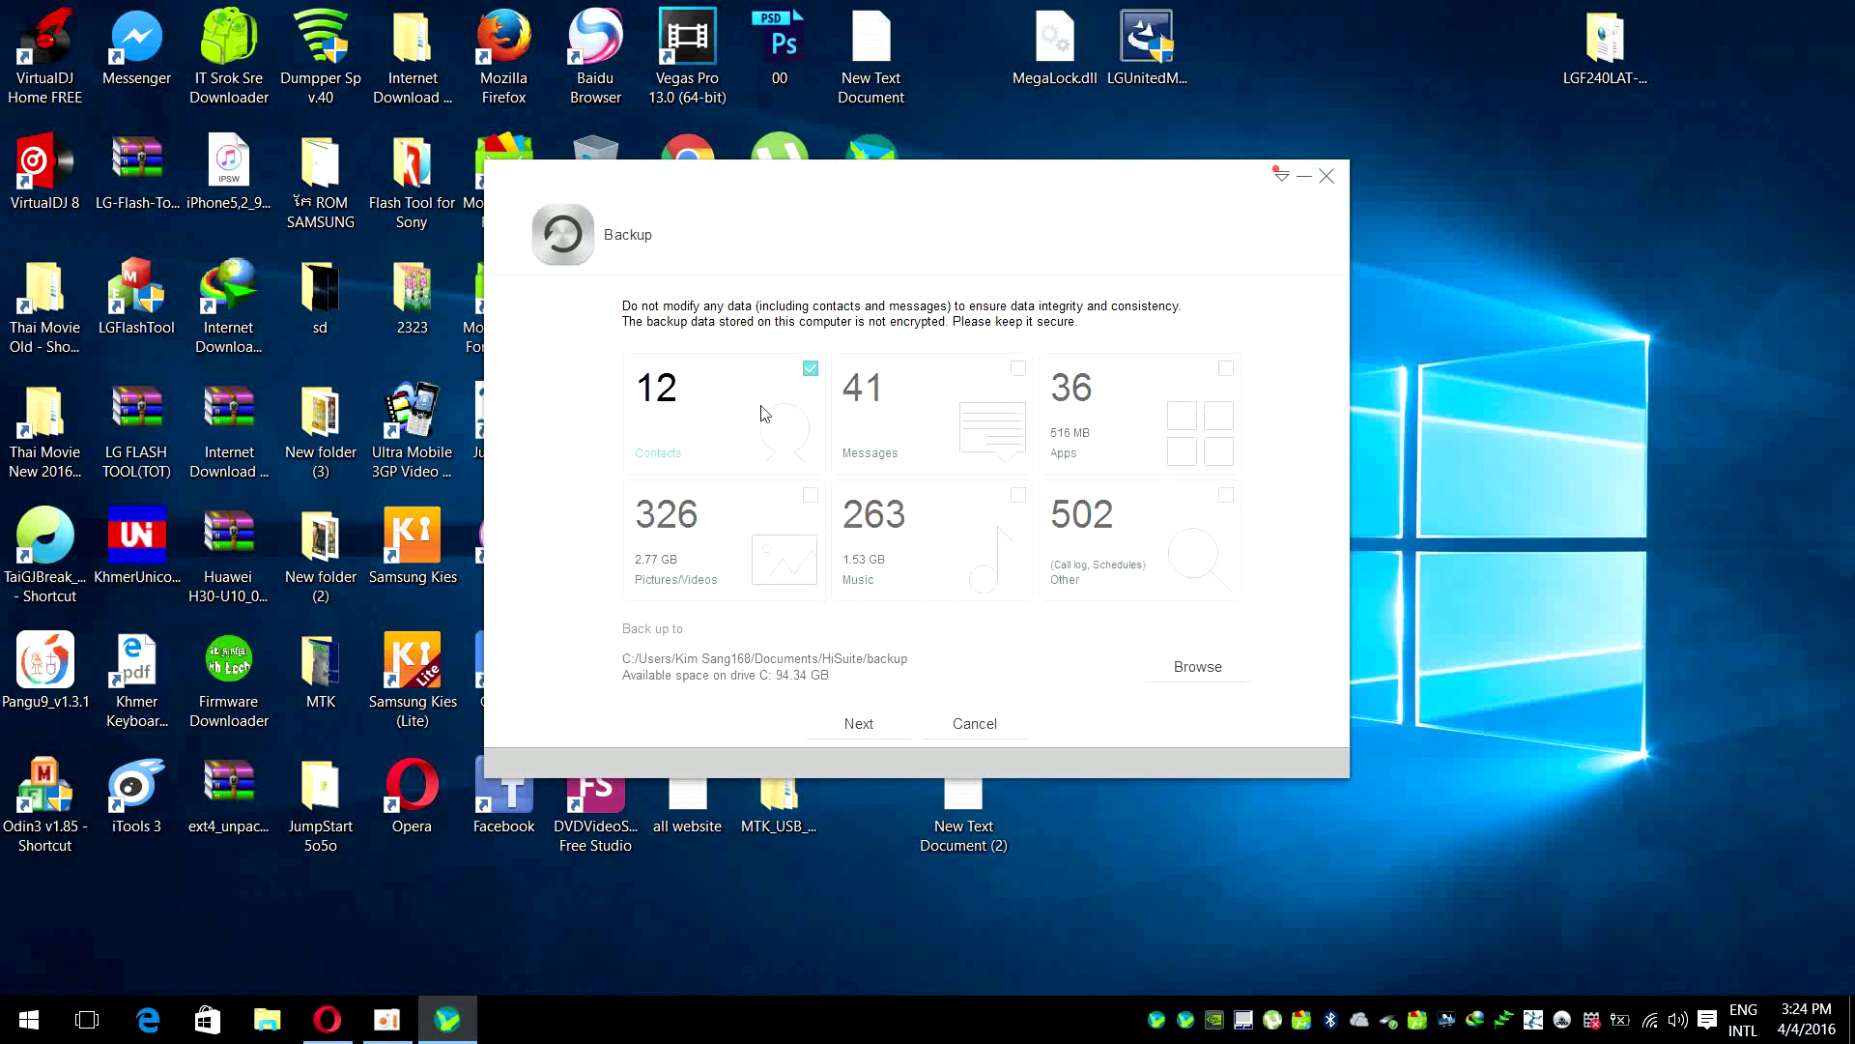
pyautogui.click(872, 732)
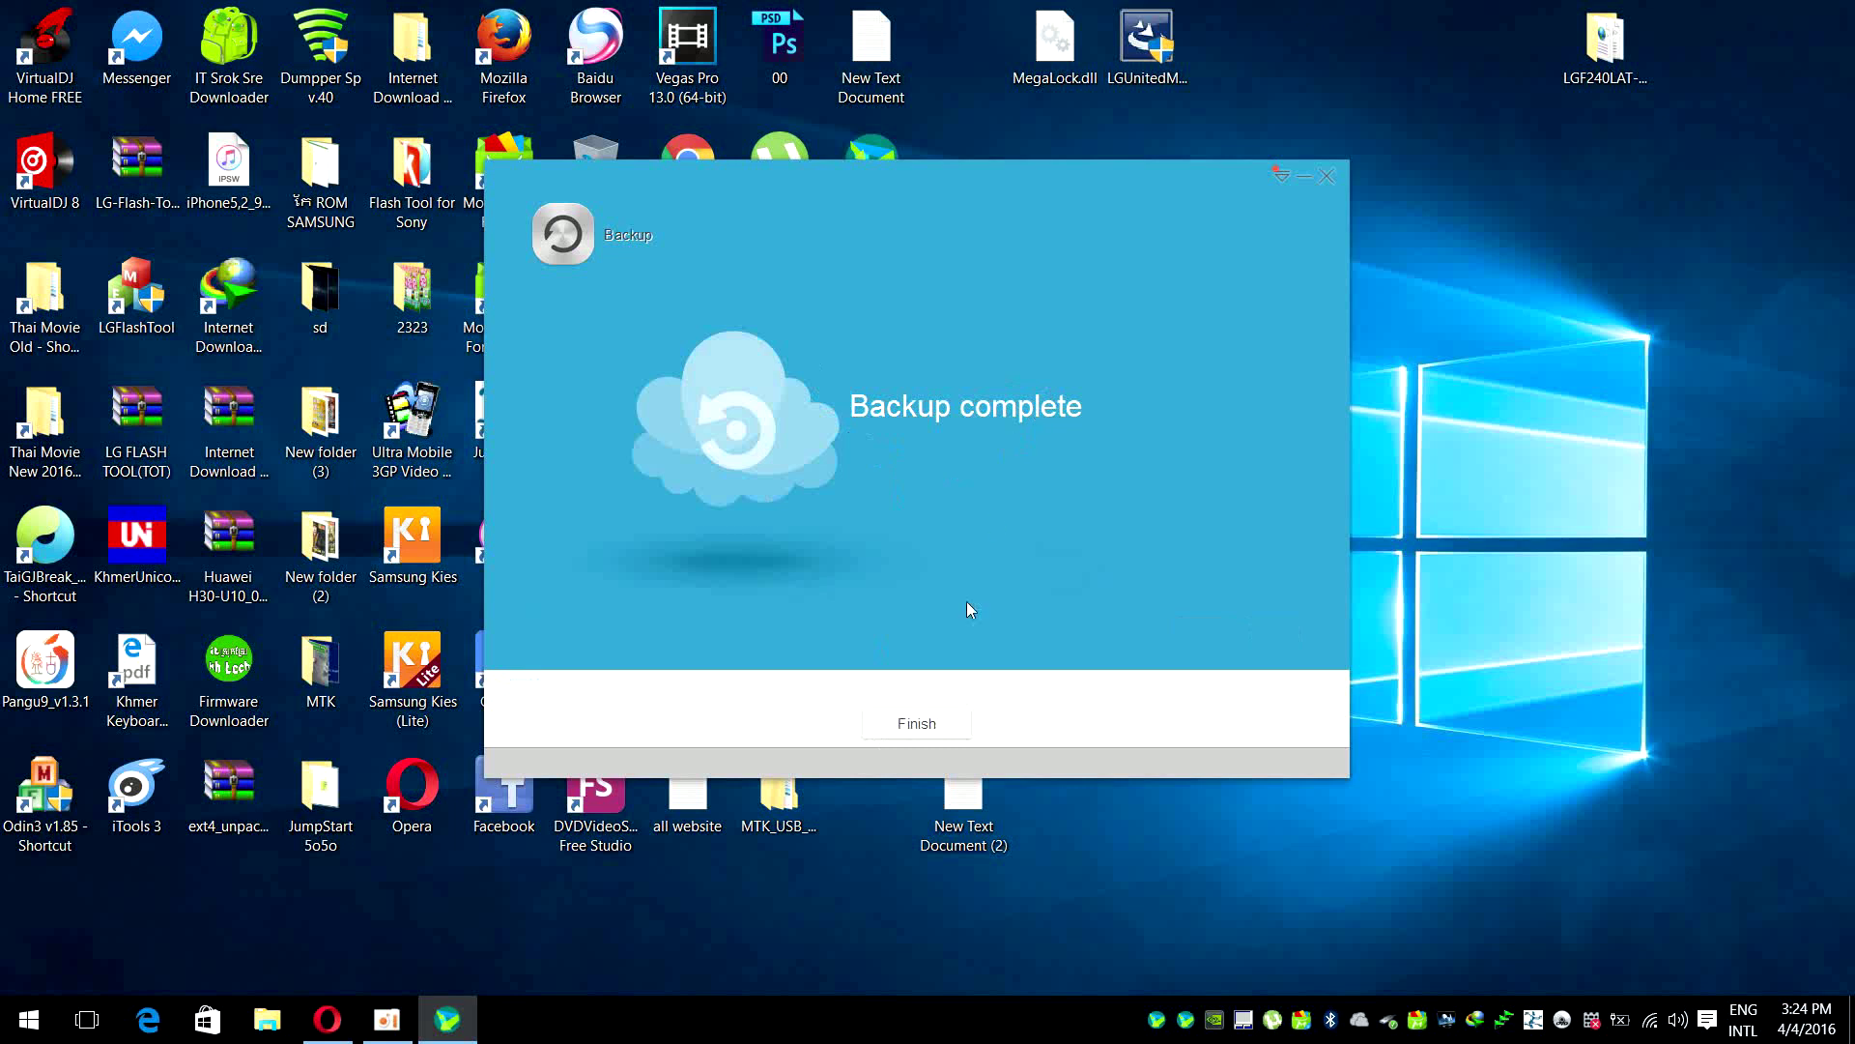
pyautogui.click(944, 727)
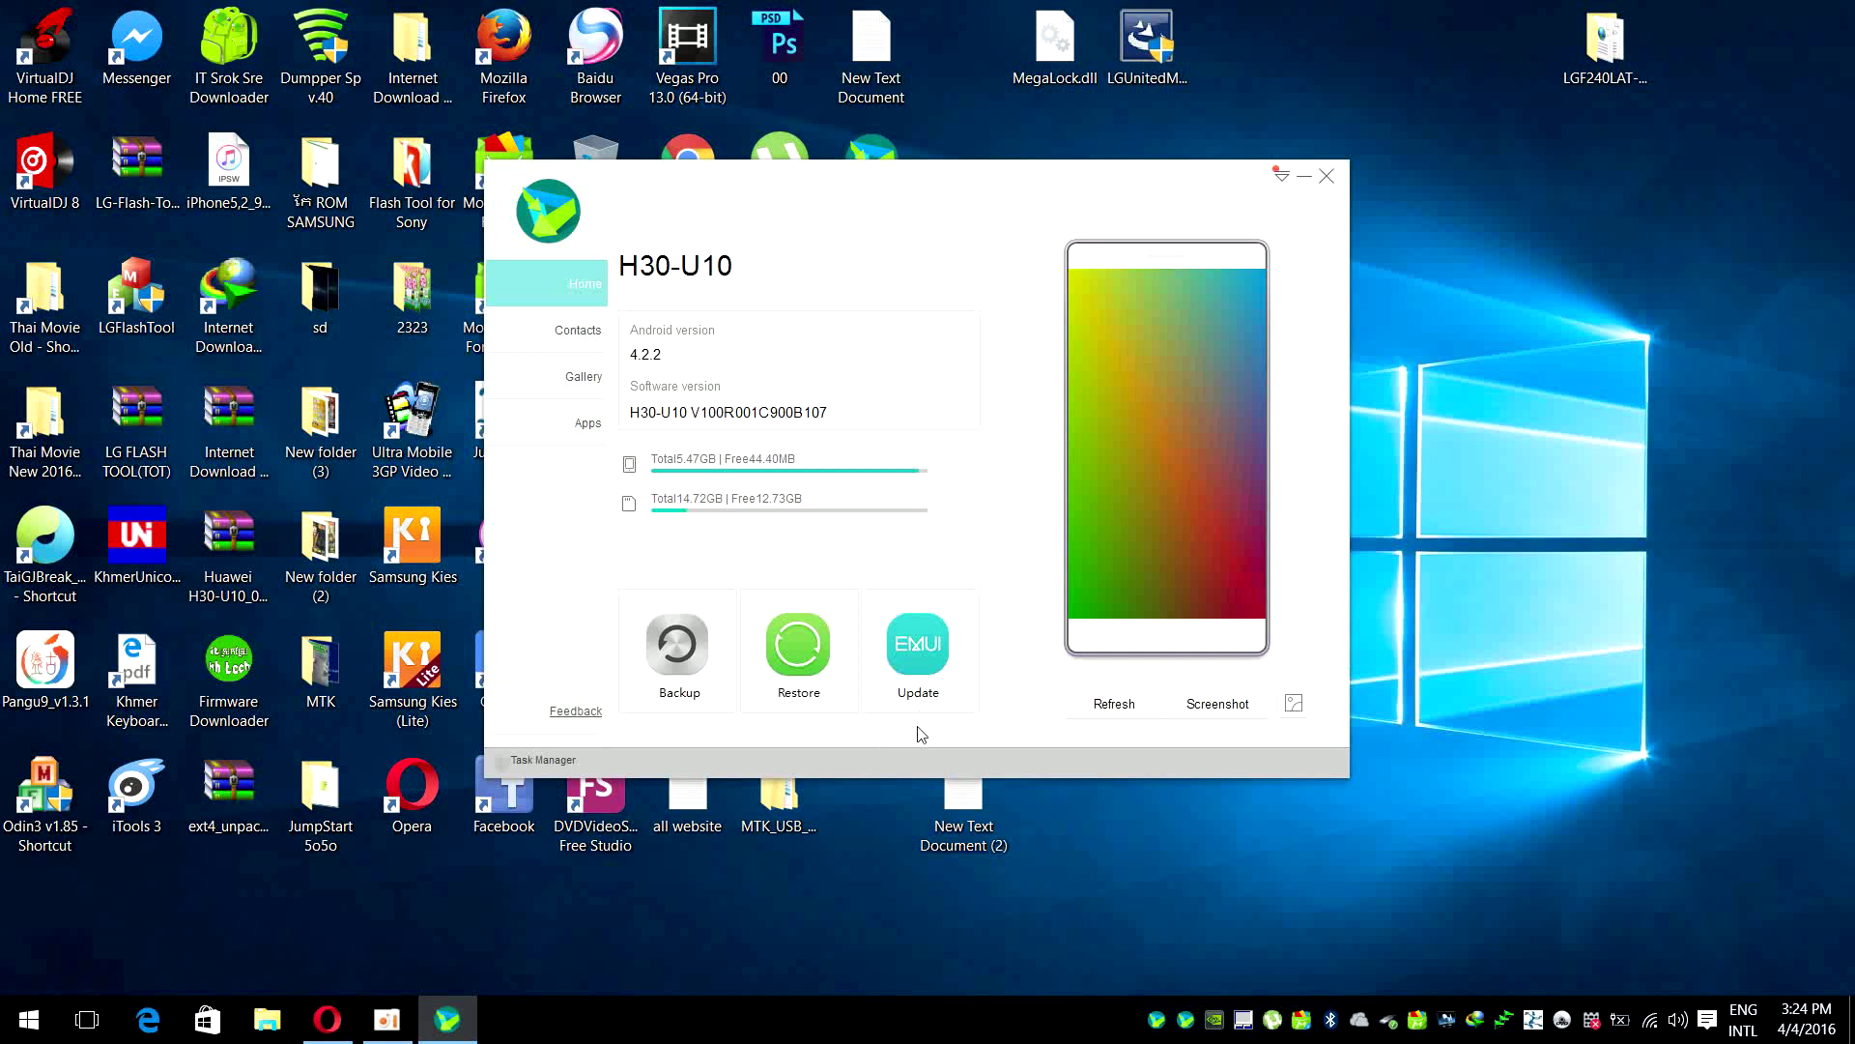
# Check the backup destination path, locate the contacts backup archive in Documents\HiSuite\backup, and leave the backup screen without starting another backup
pyautogui.click(680, 644)
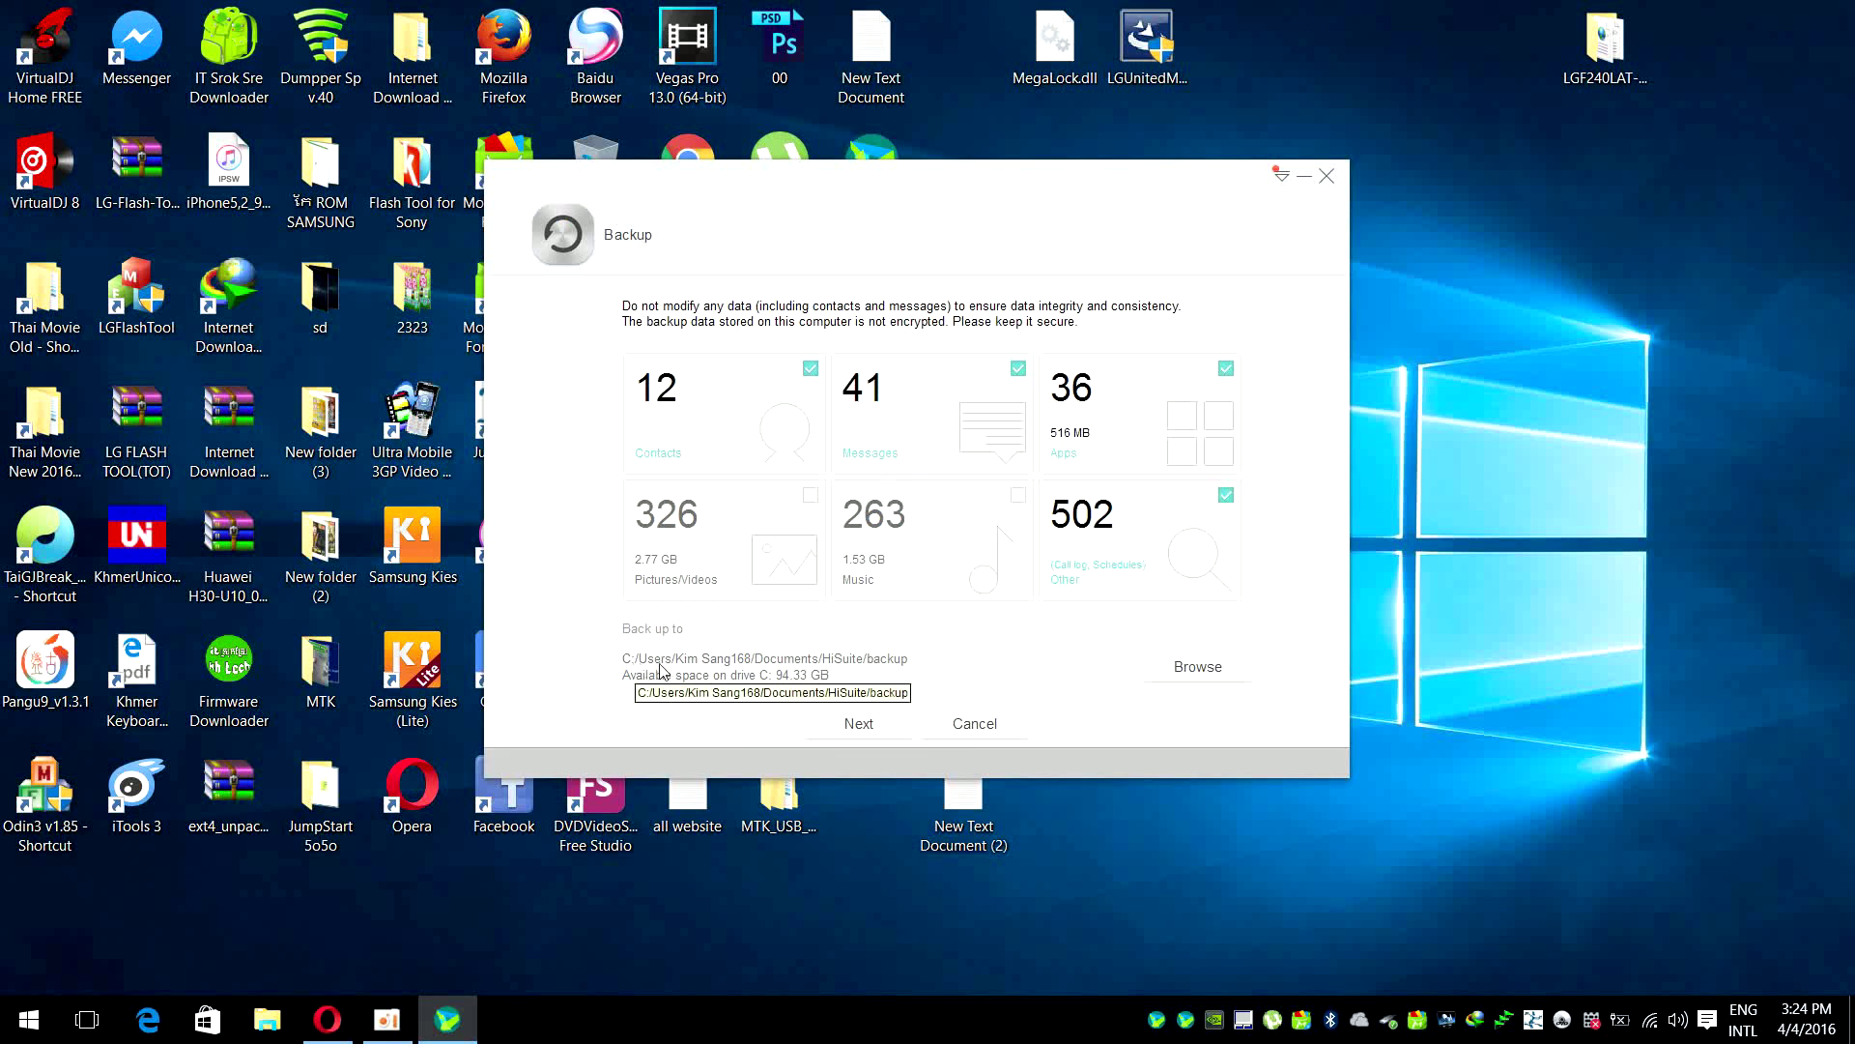
pyautogui.click(950, 683)
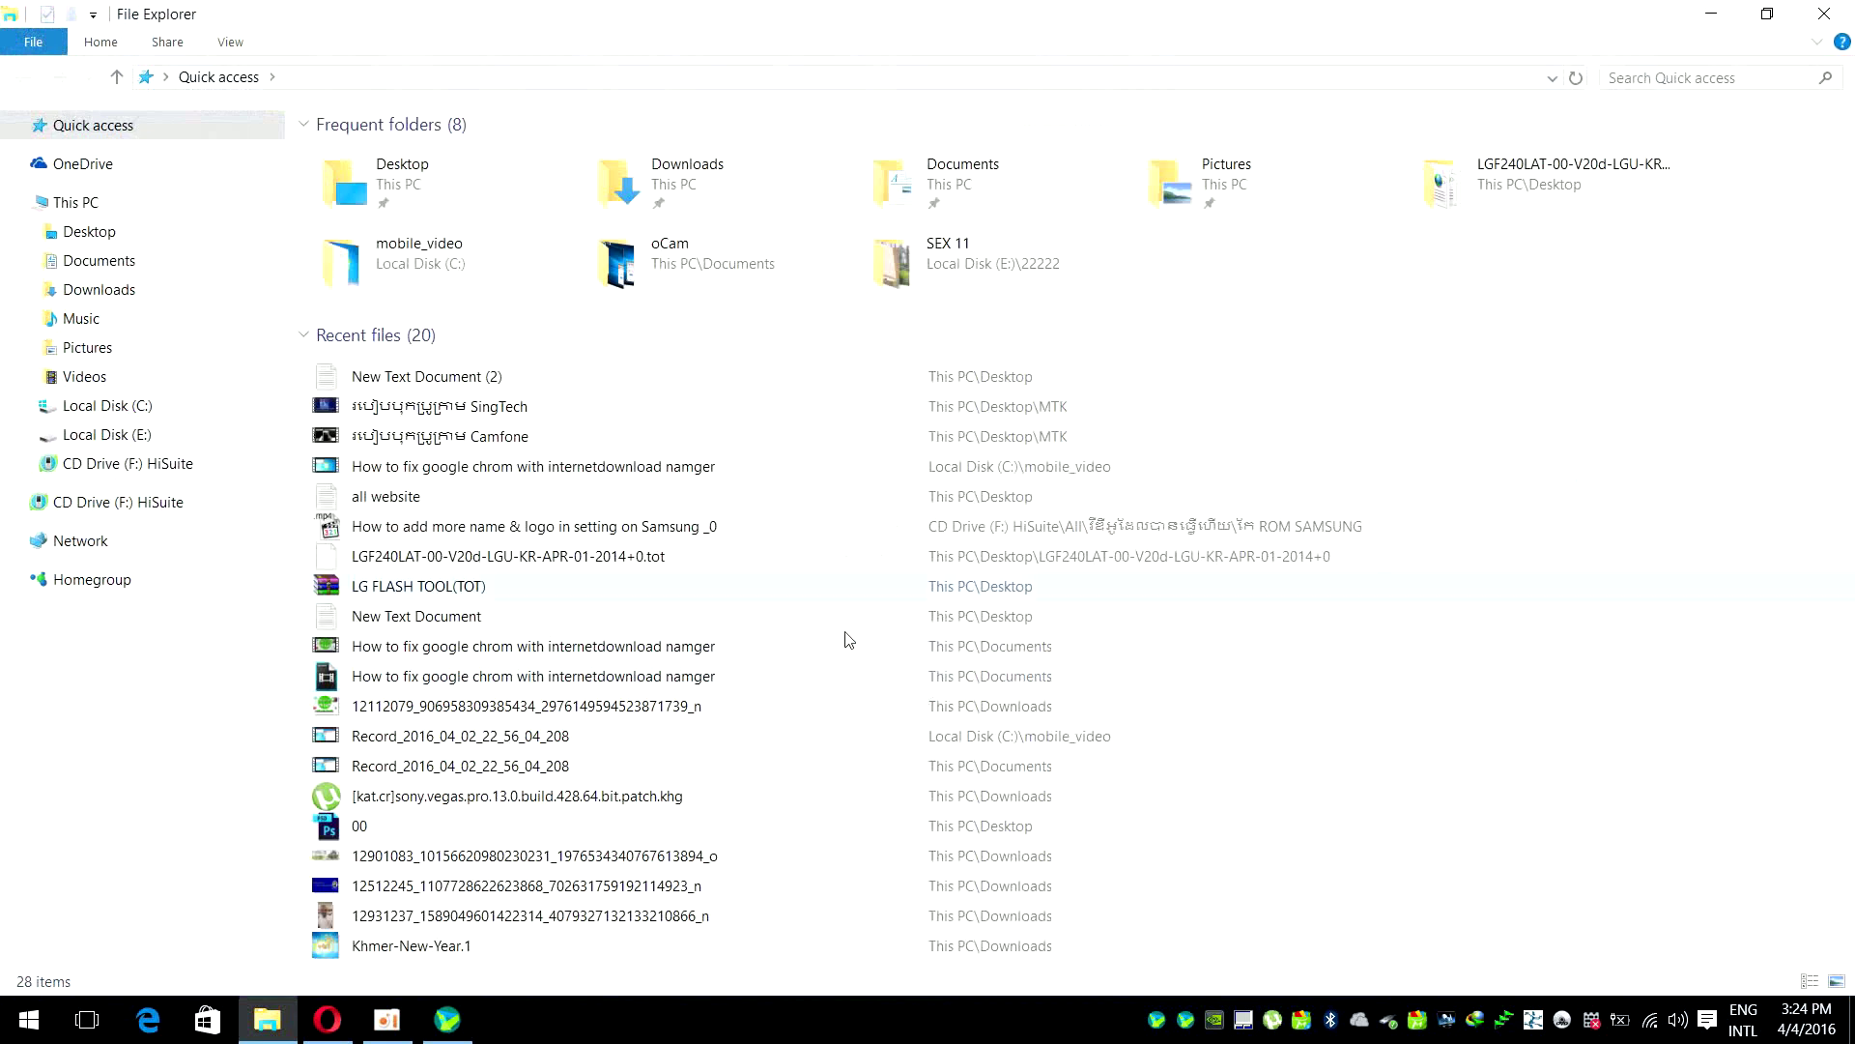
pyautogui.click(93, 270)
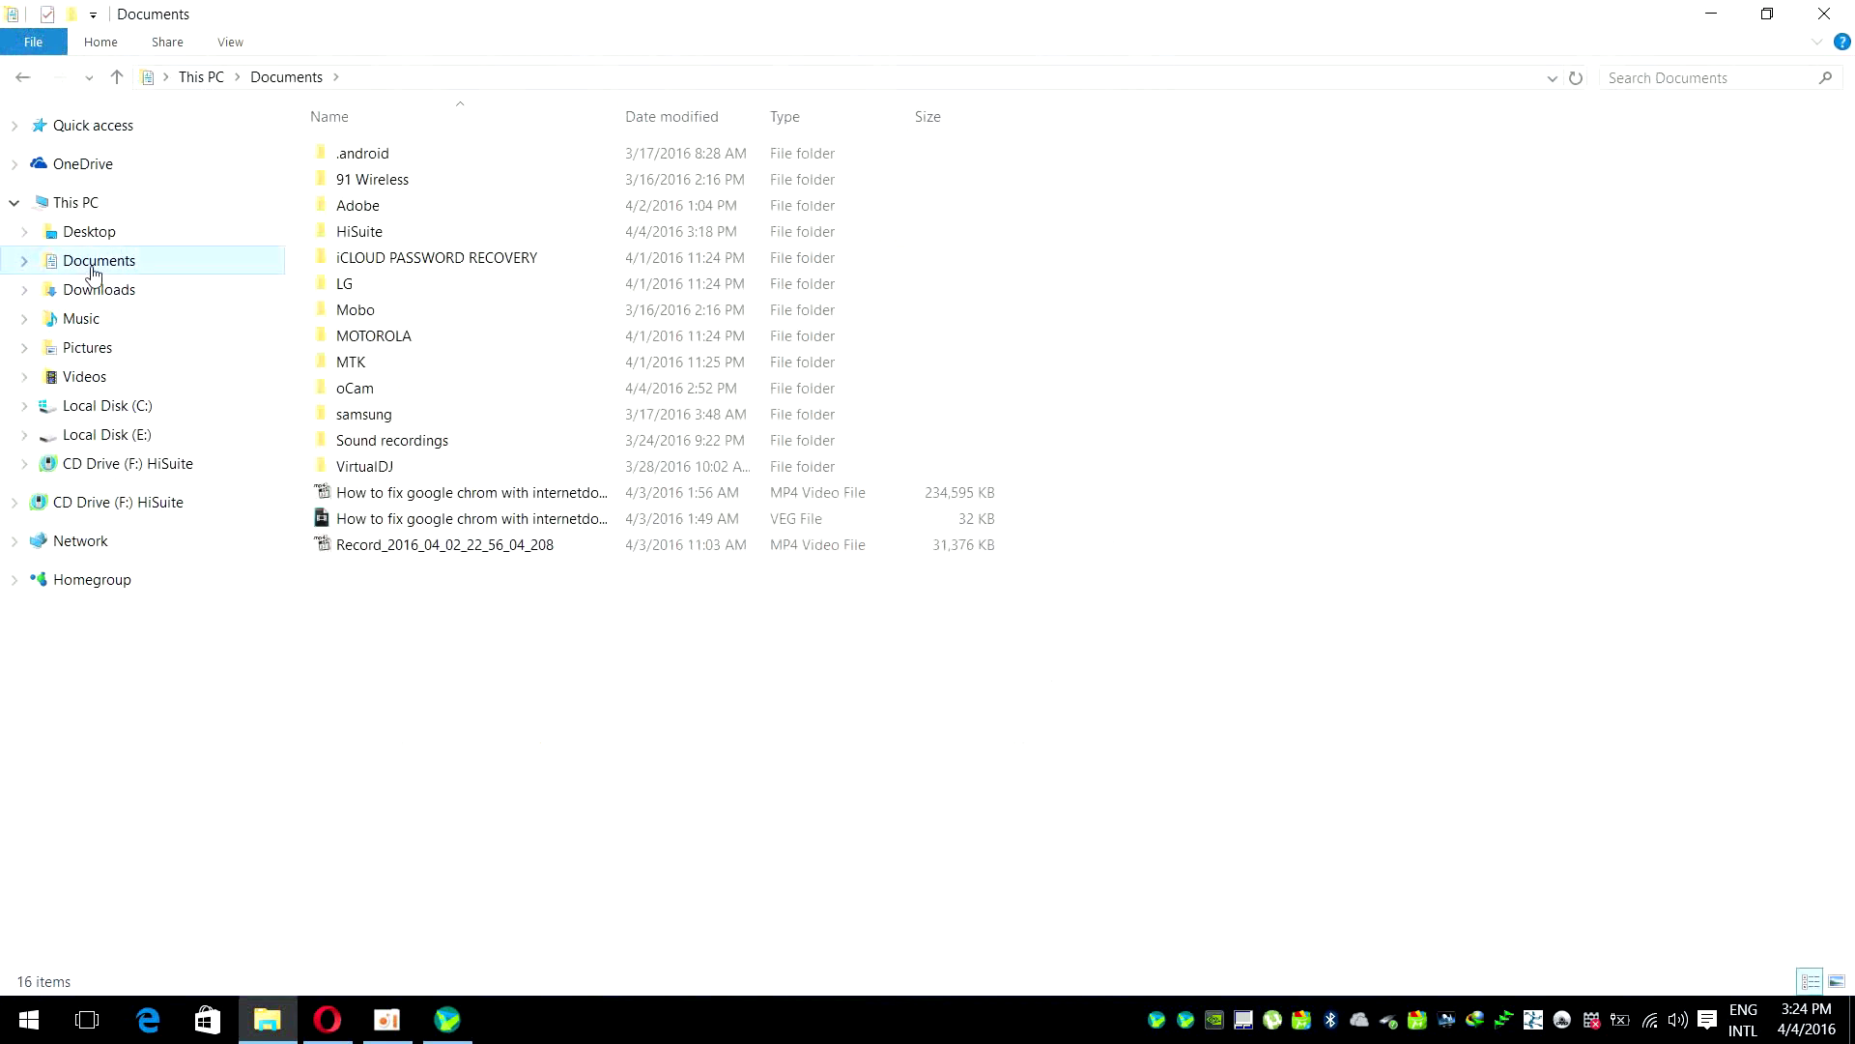
pyautogui.doubleClick(436, 236)
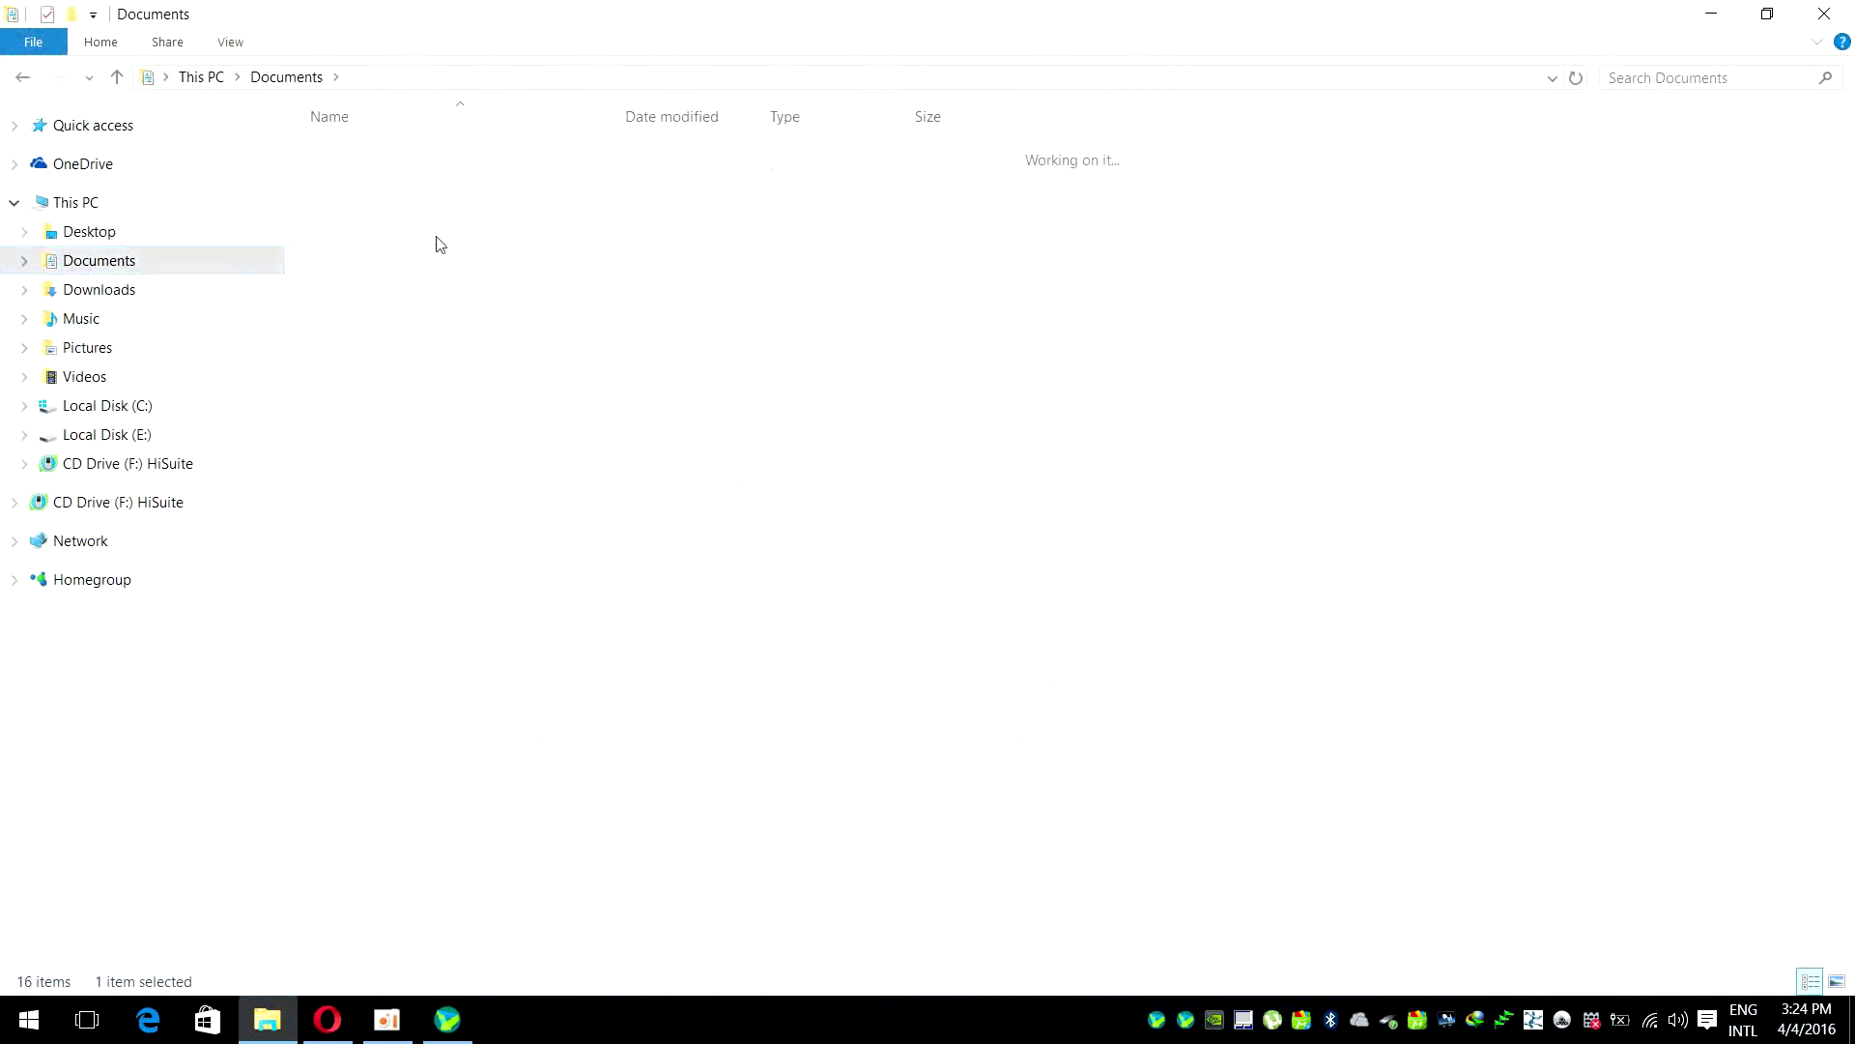
pyautogui.doubleClick(391, 159)
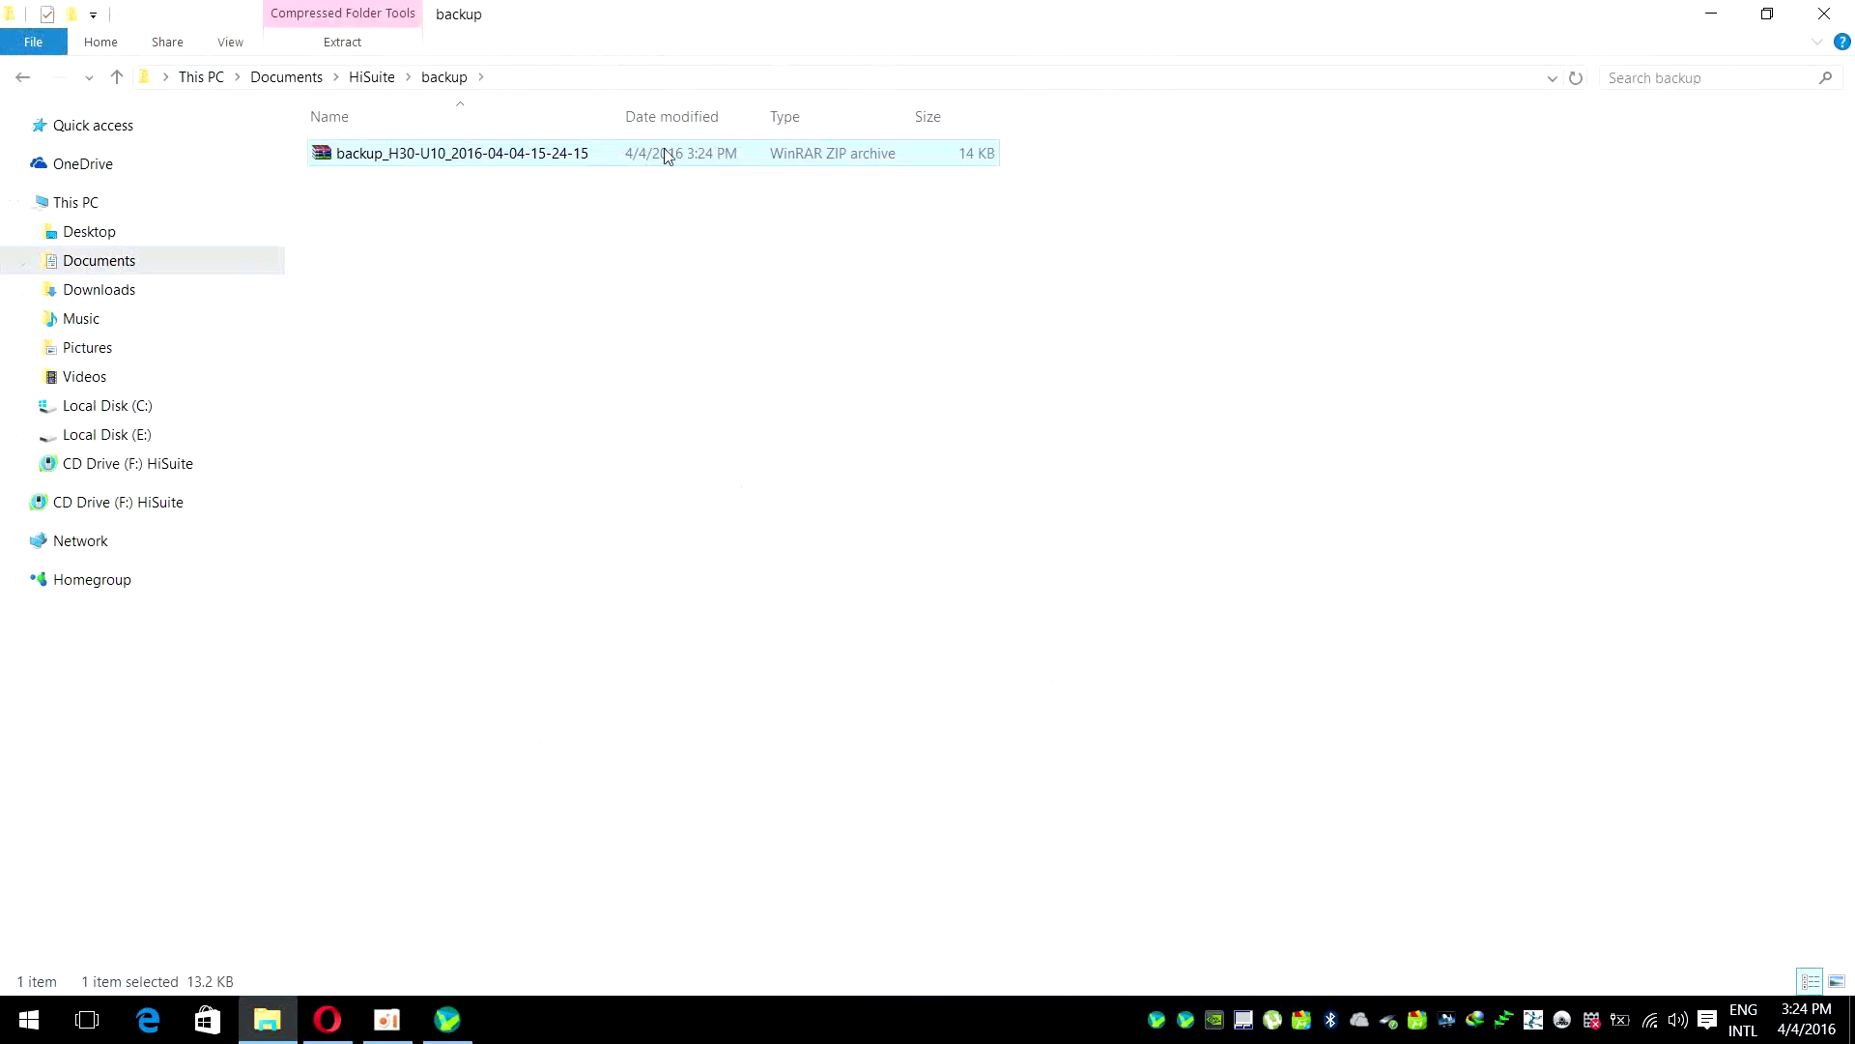
pyautogui.click(1825, 14)
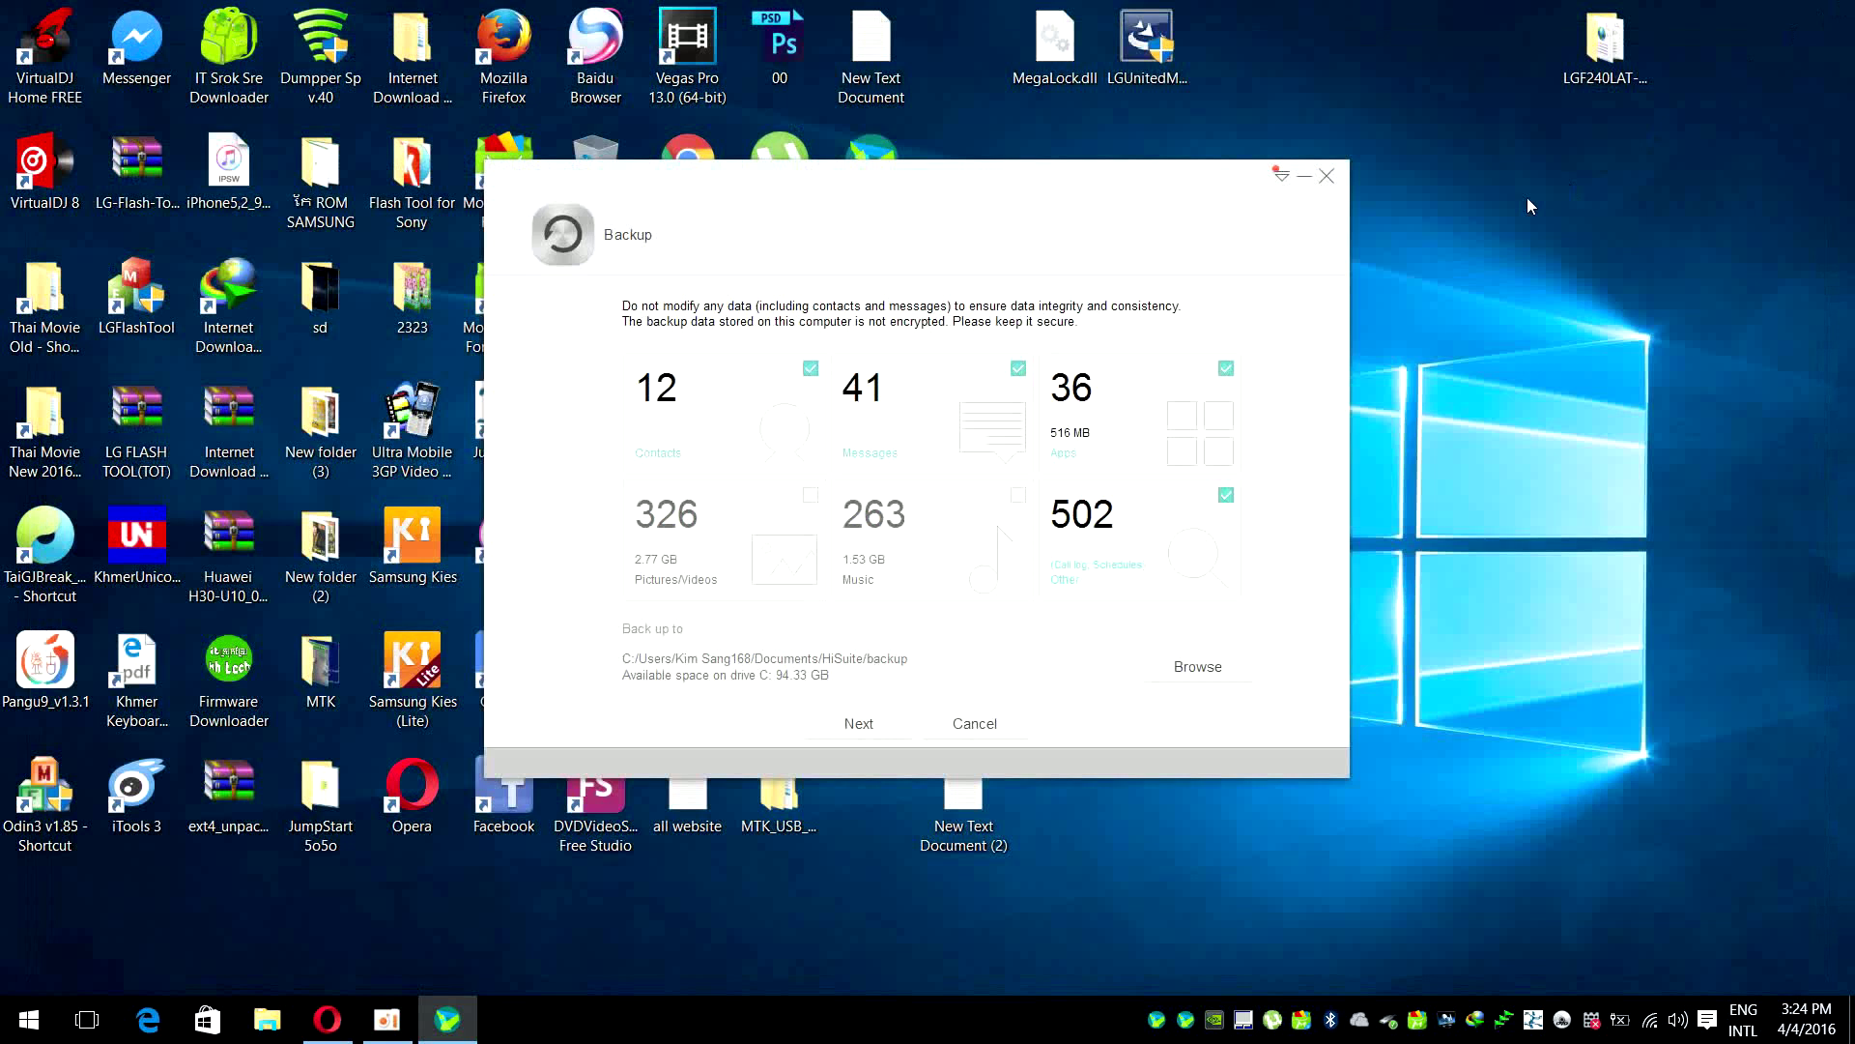
pyautogui.click(971, 723)
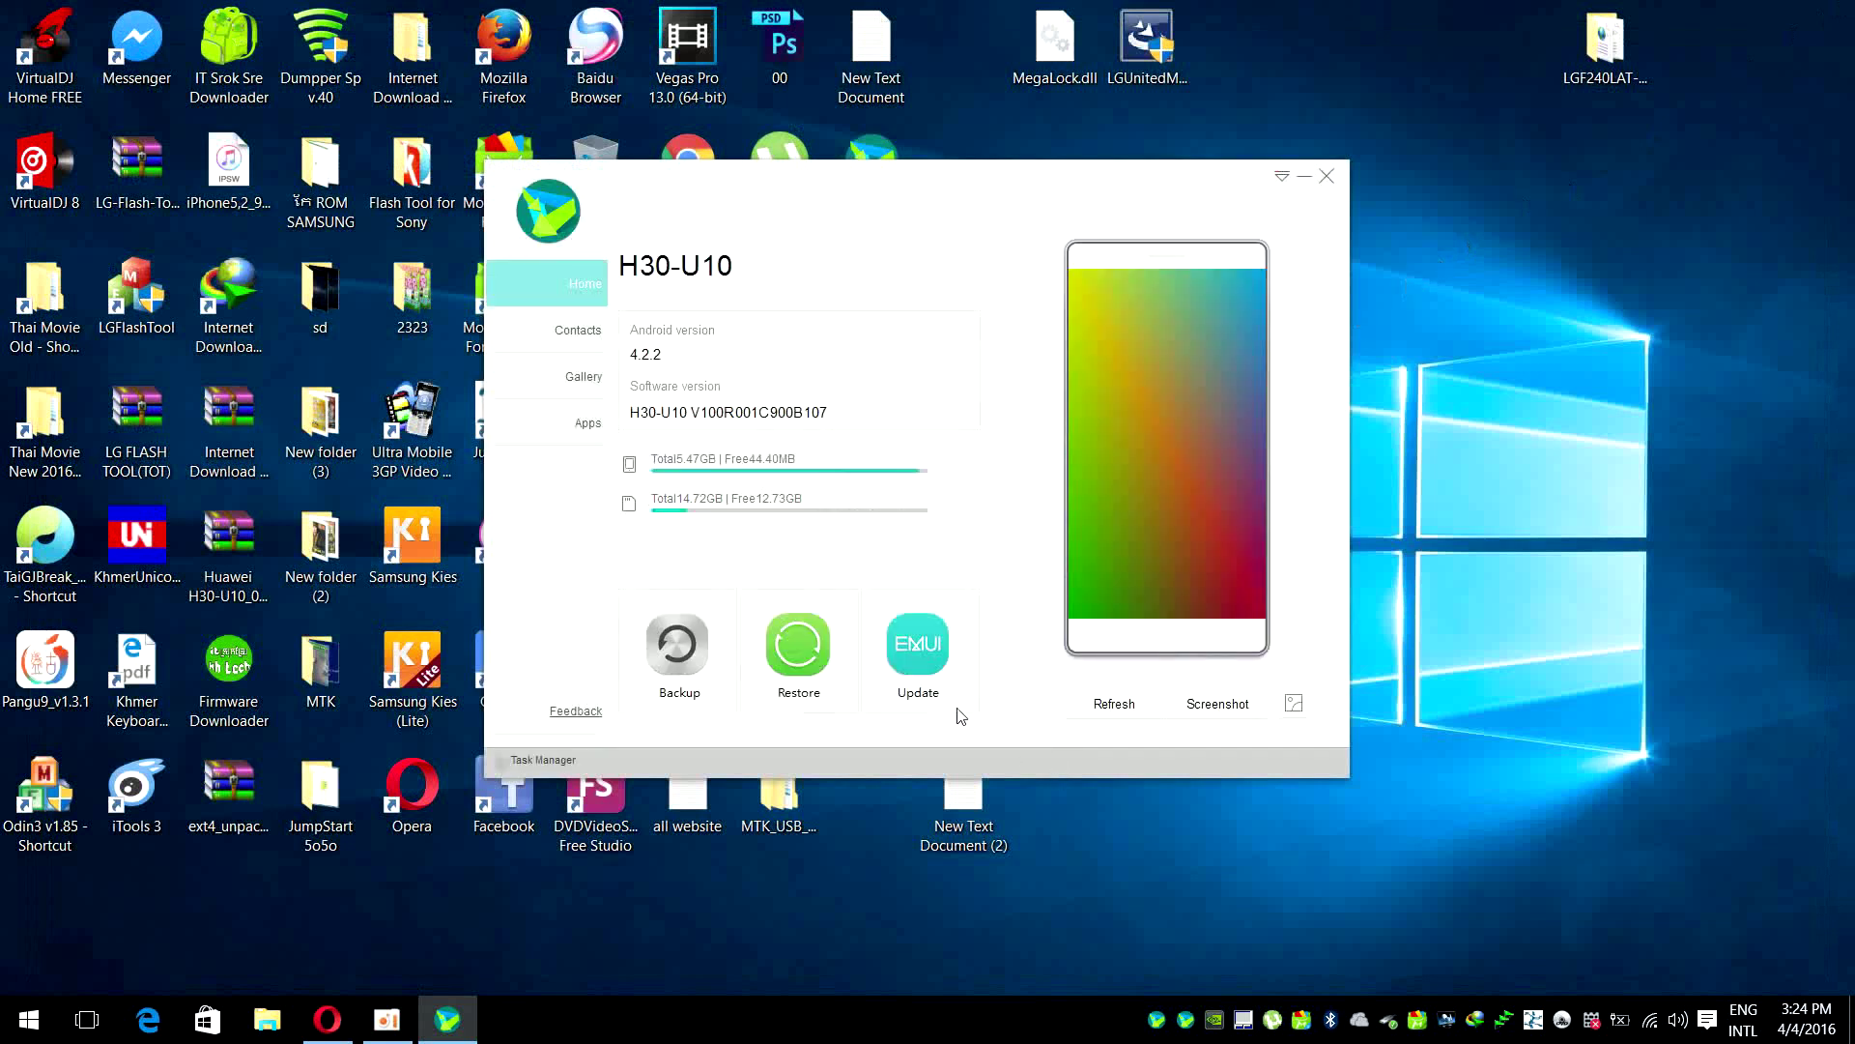
pyautogui.click(788, 653)
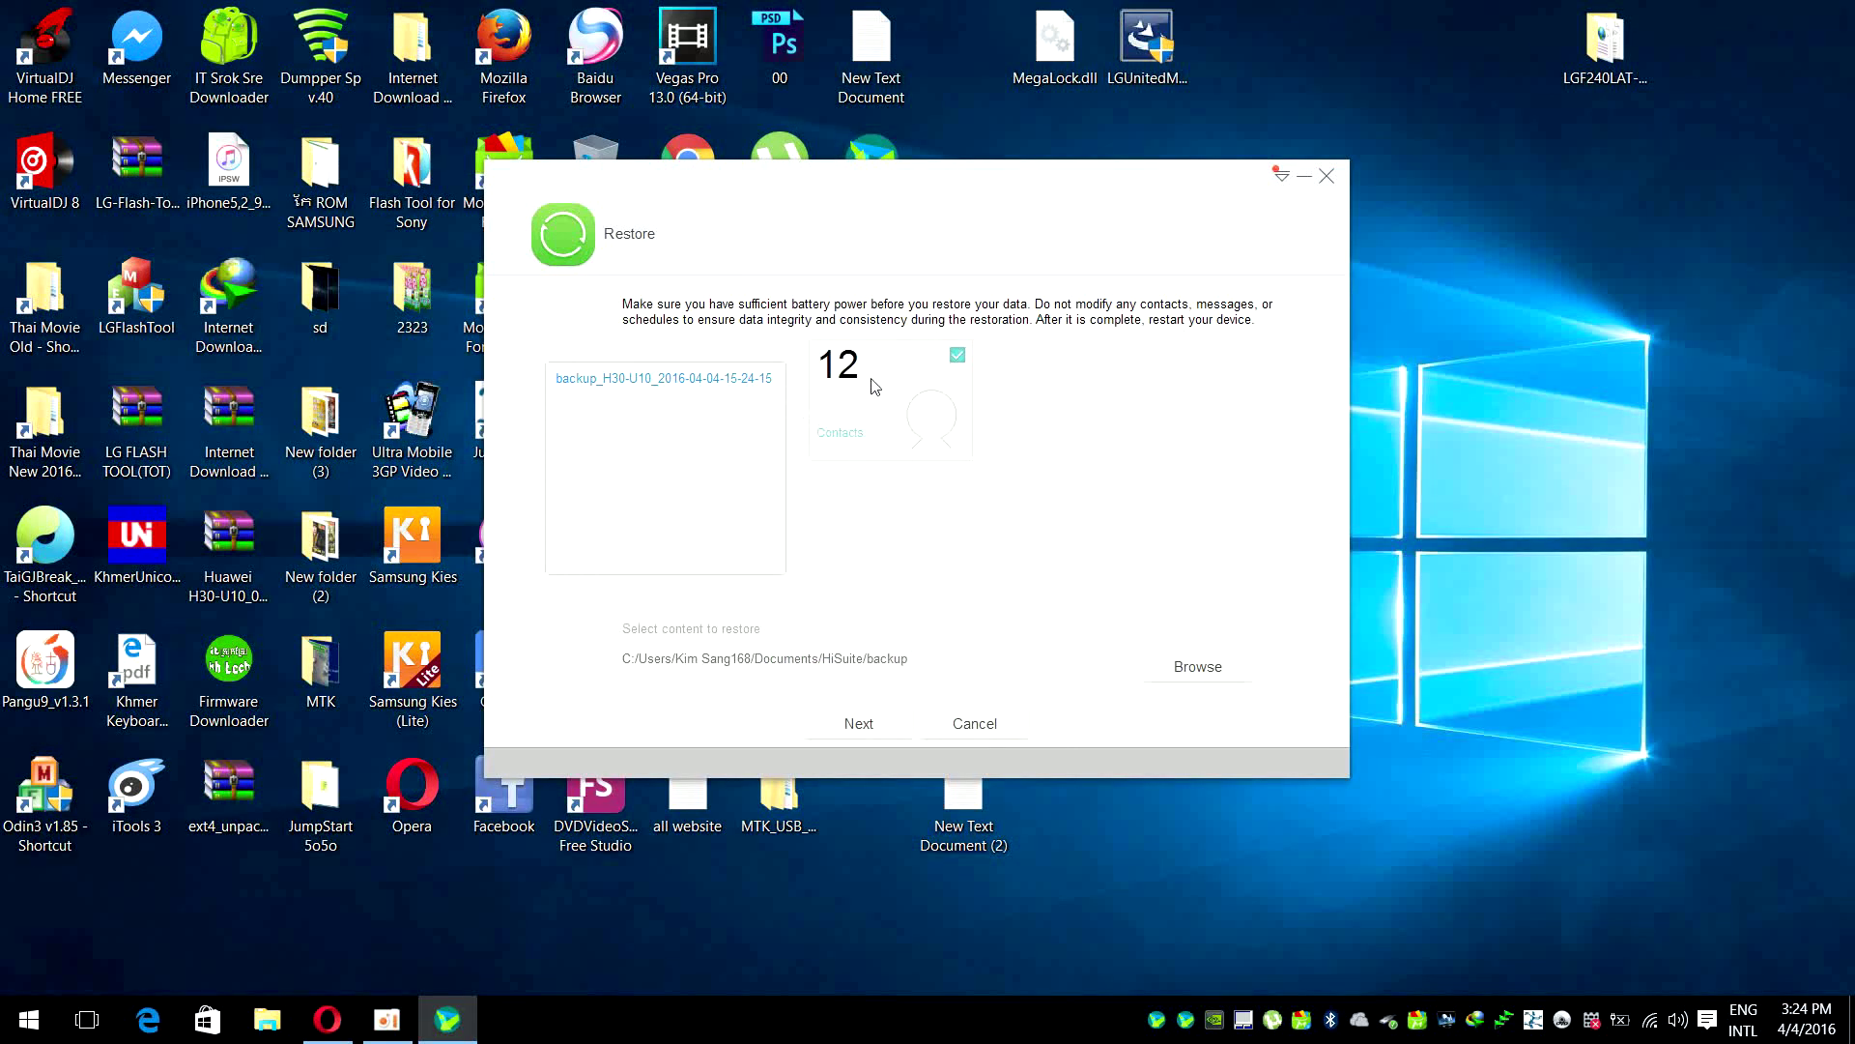
pyautogui.click(896, 730)
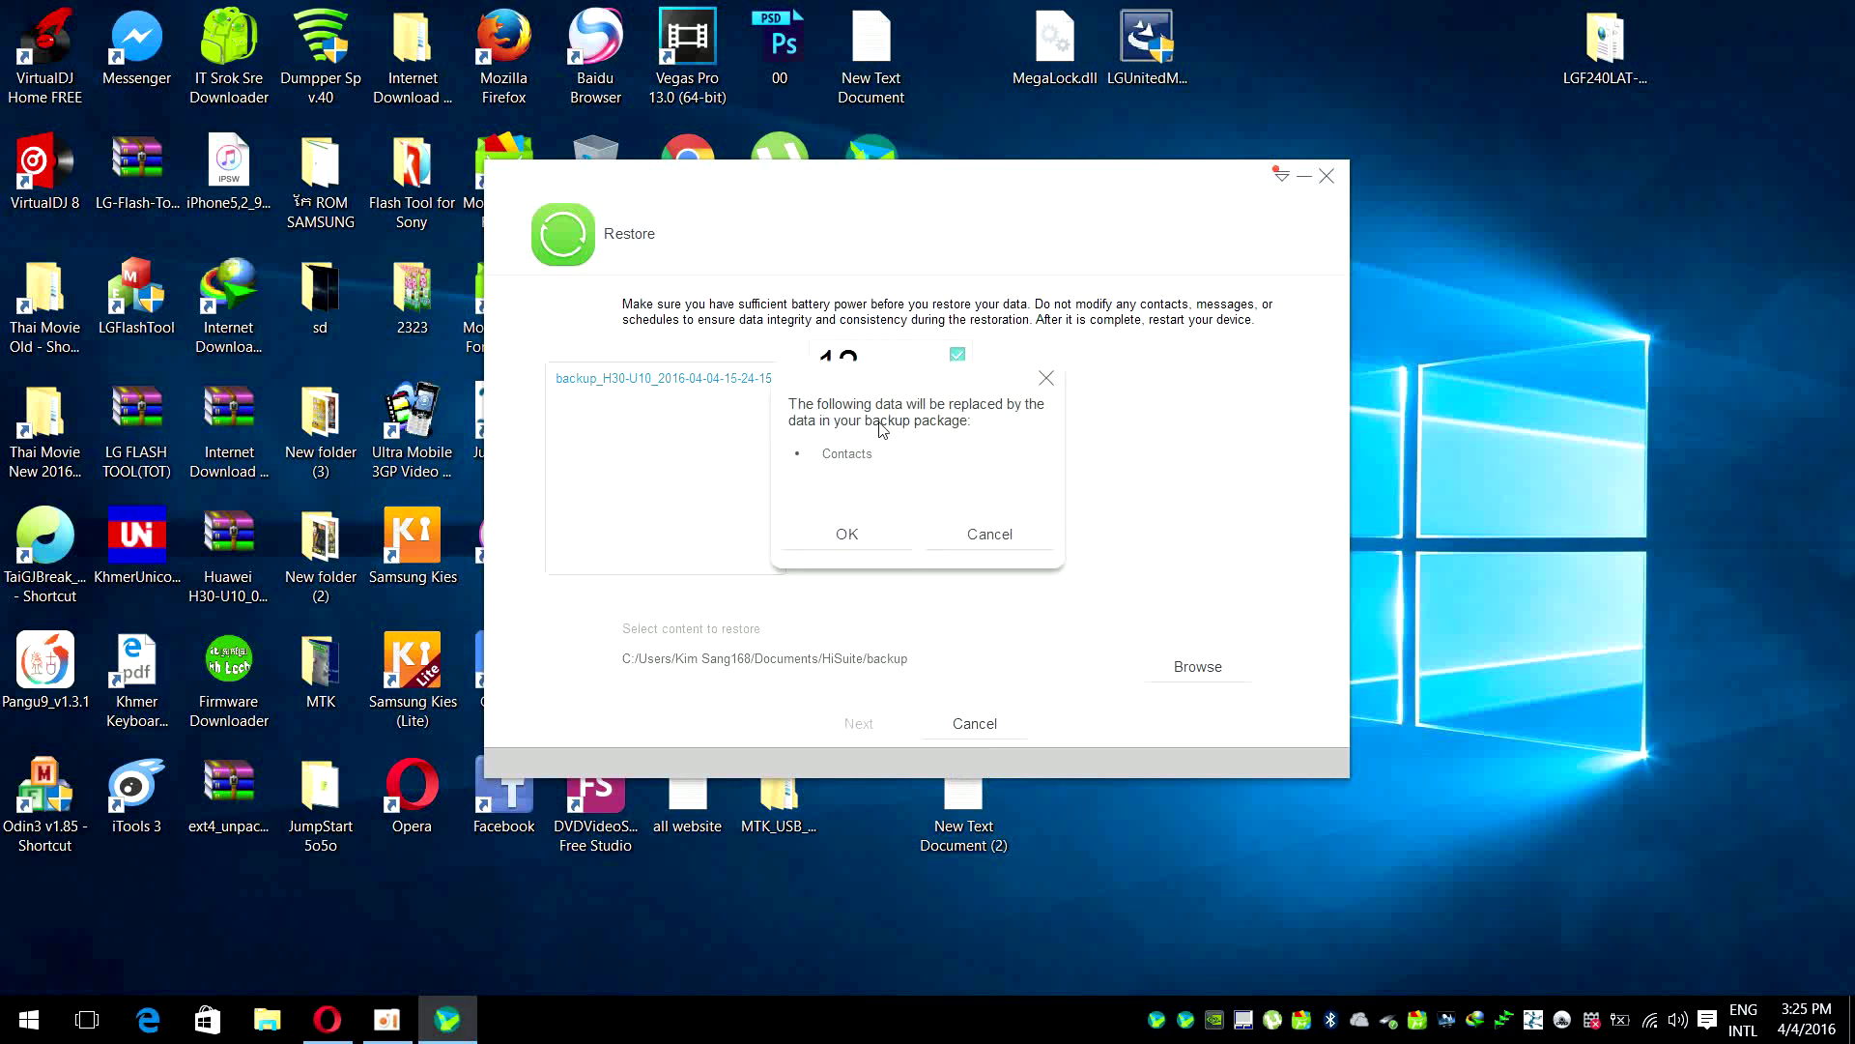
pyautogui.click(851, 535)
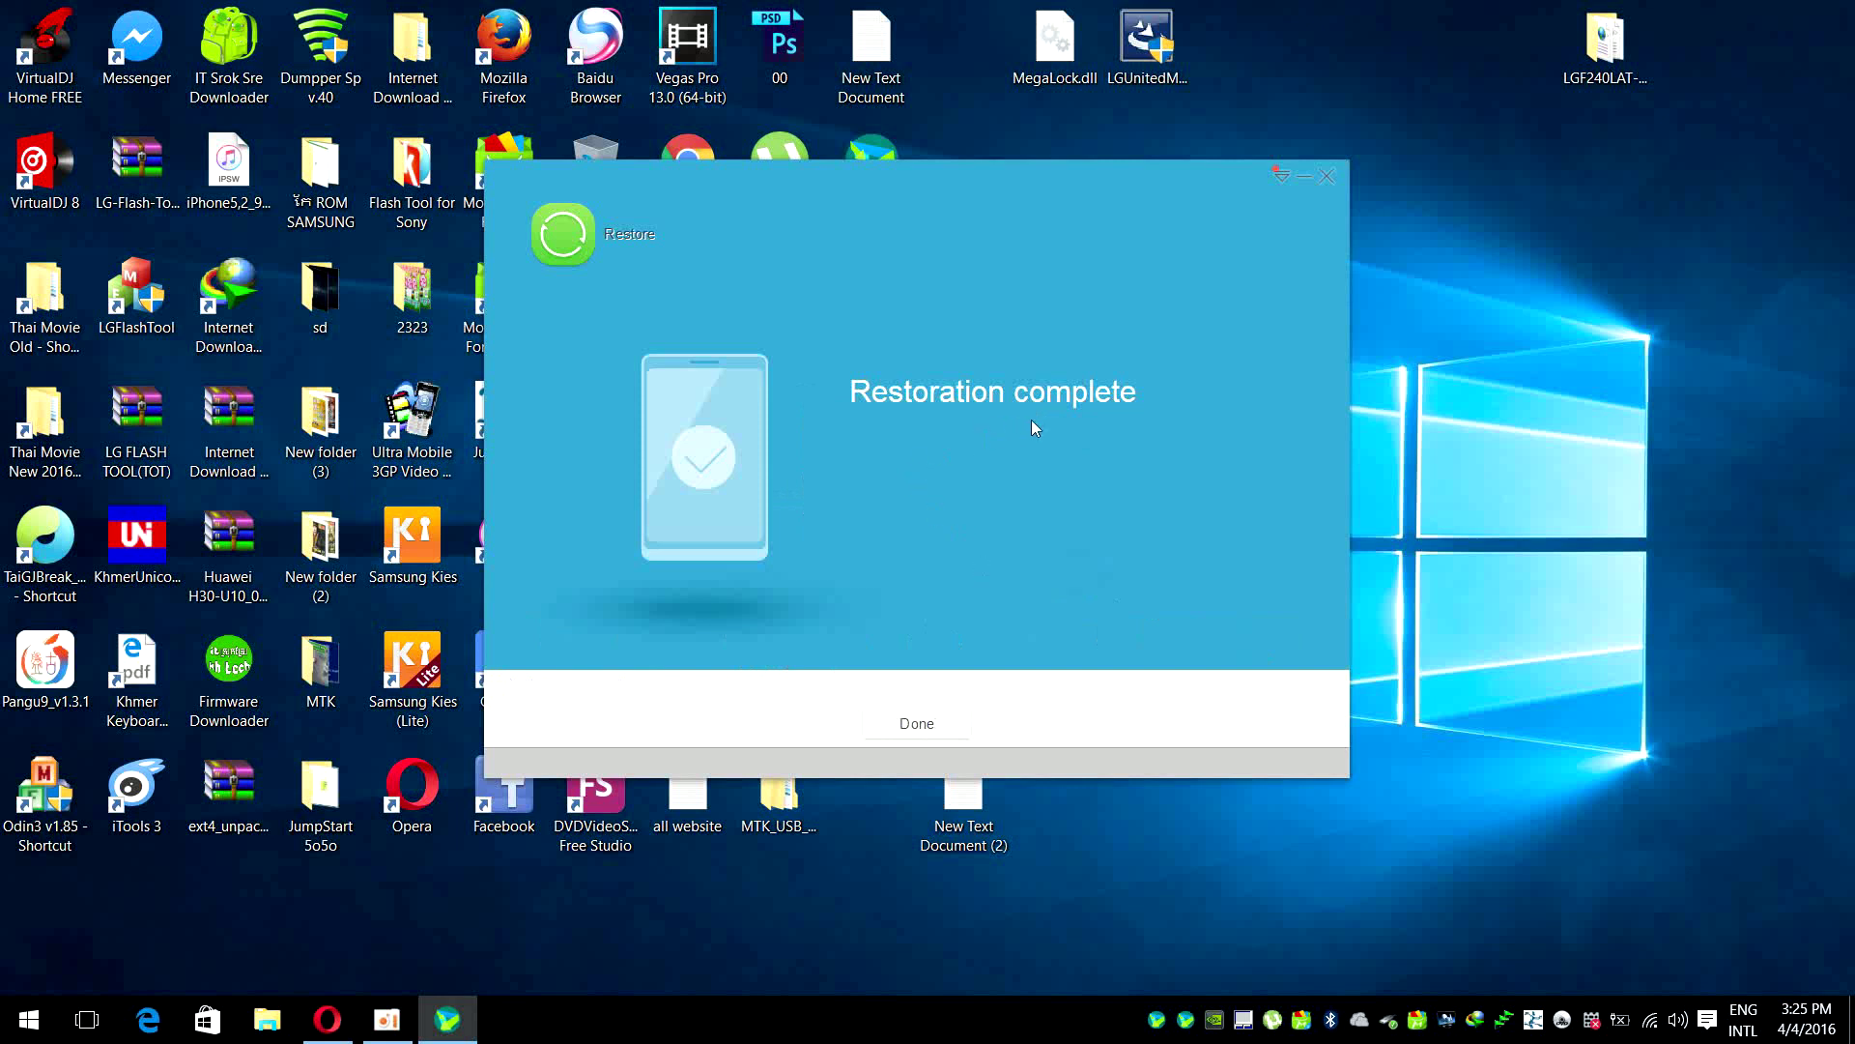
pyautogui.click(934, 721)
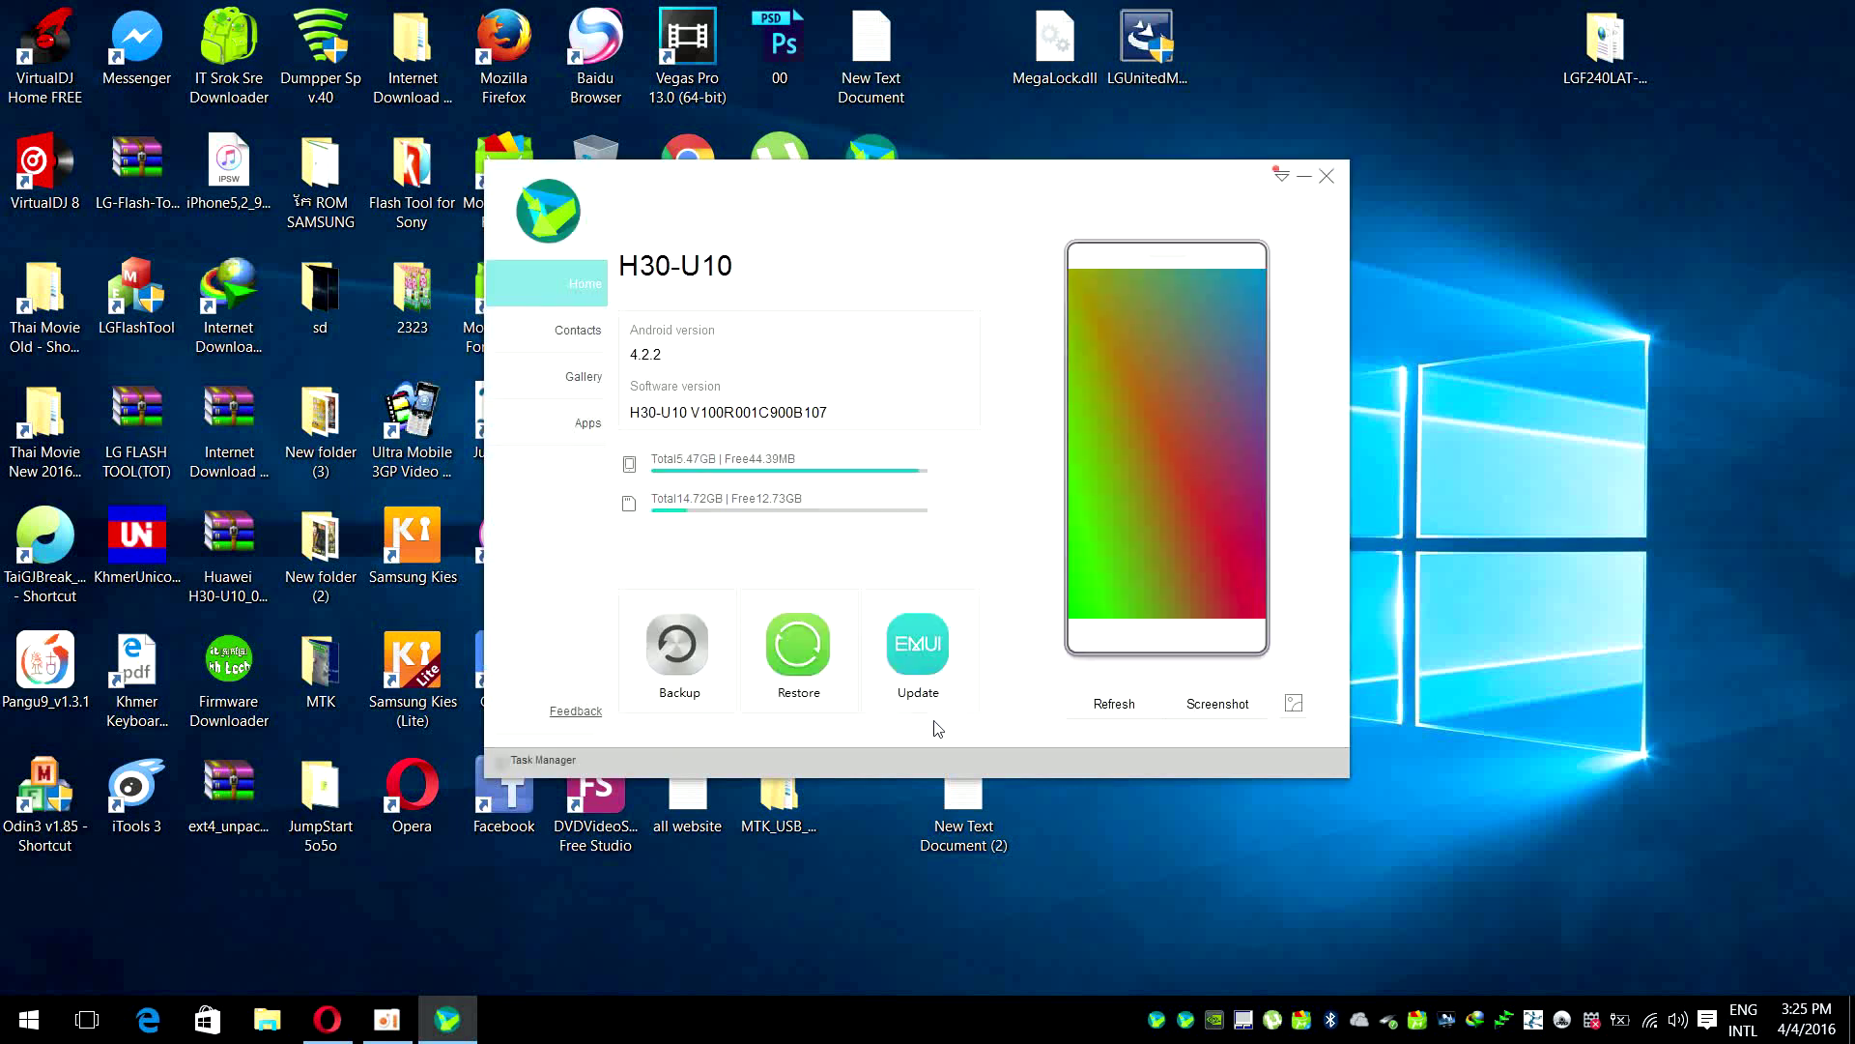
# Check the phone for a system update, allowing HiSuite to send its IMEI to the server with further reminders disabled
pyautogui.click(932, 651)
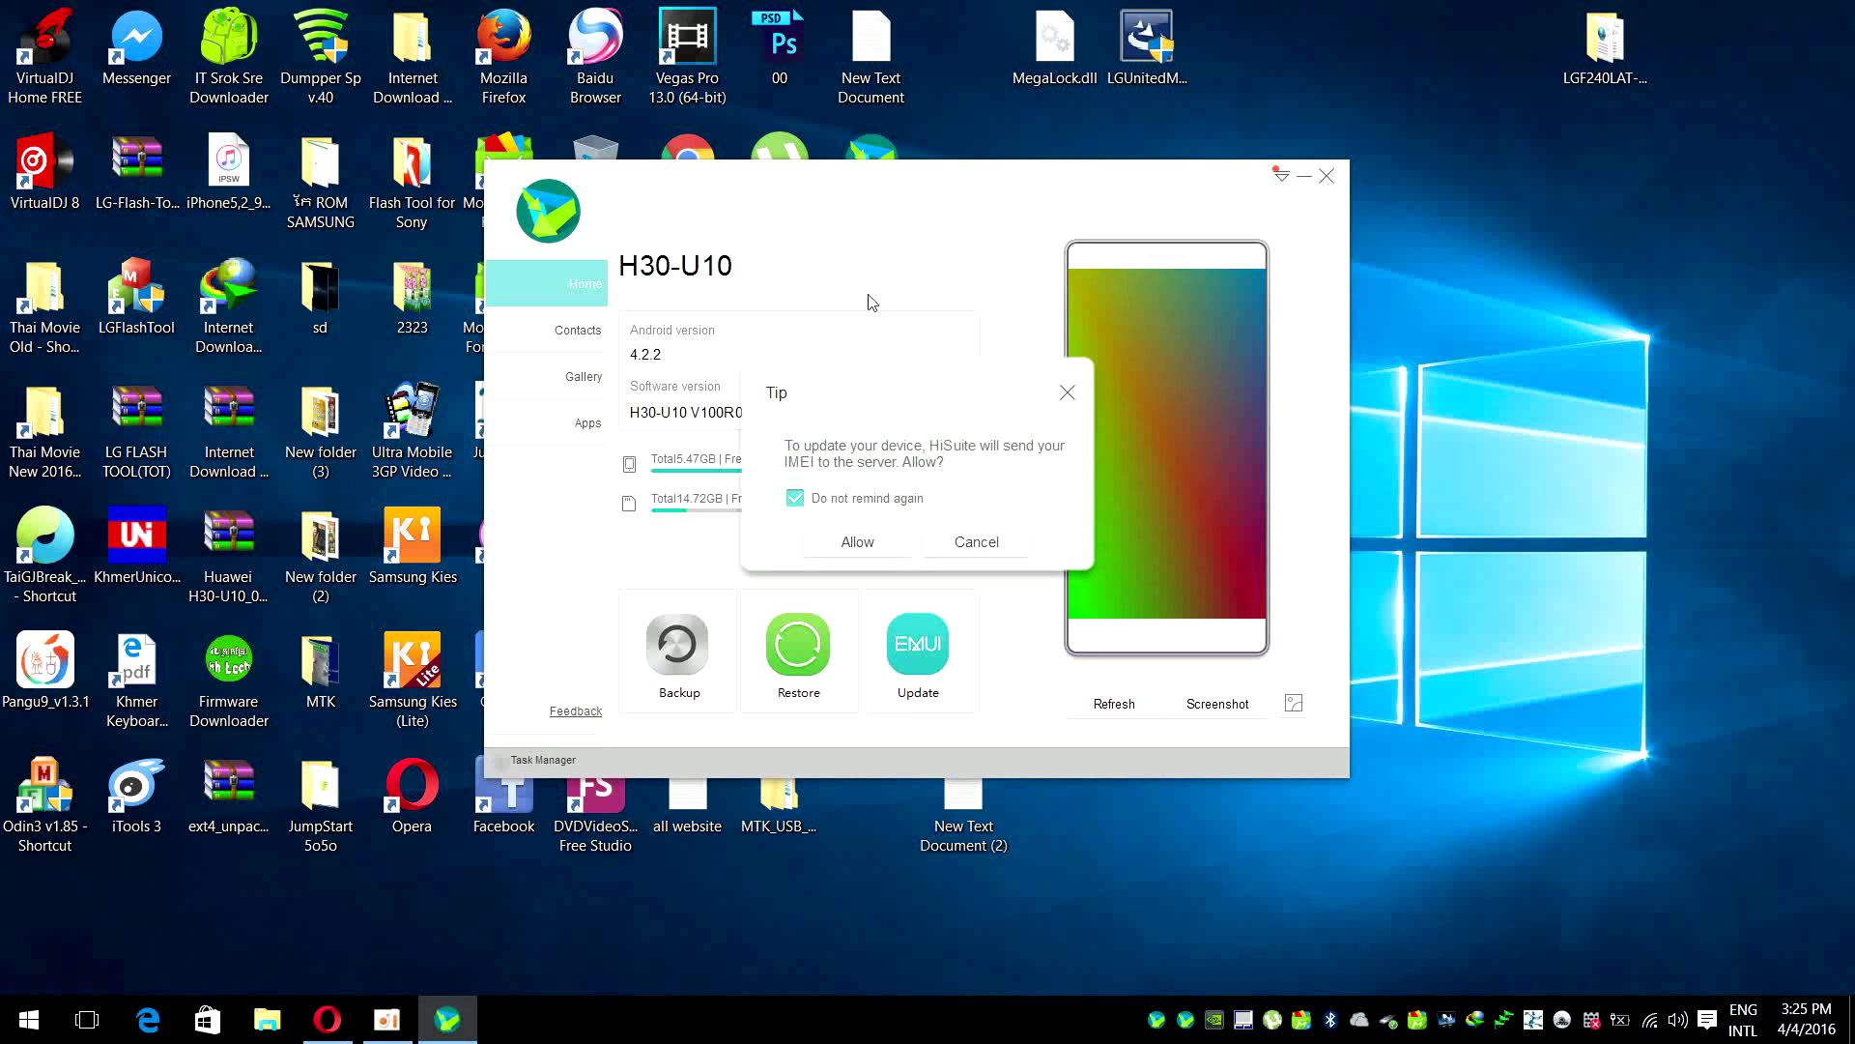
pyautogui.click(856, 541)
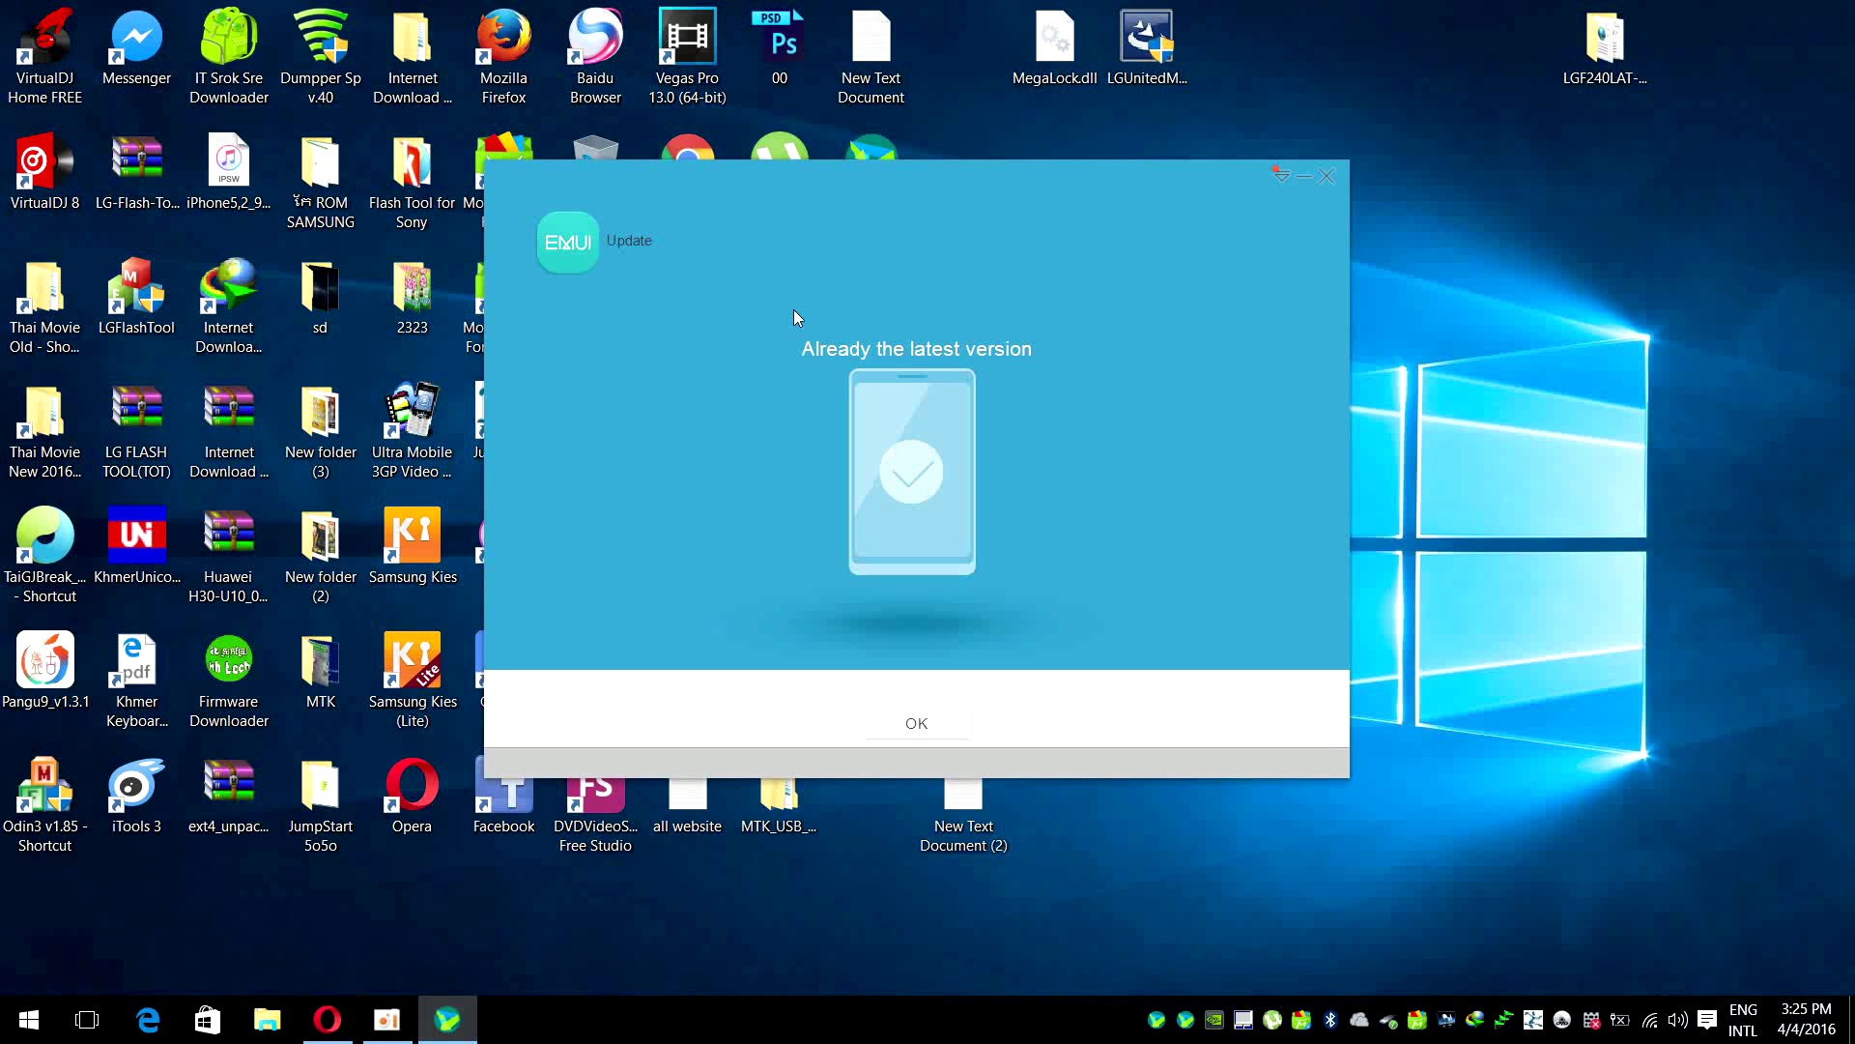
pyautogui.click(924, 726)
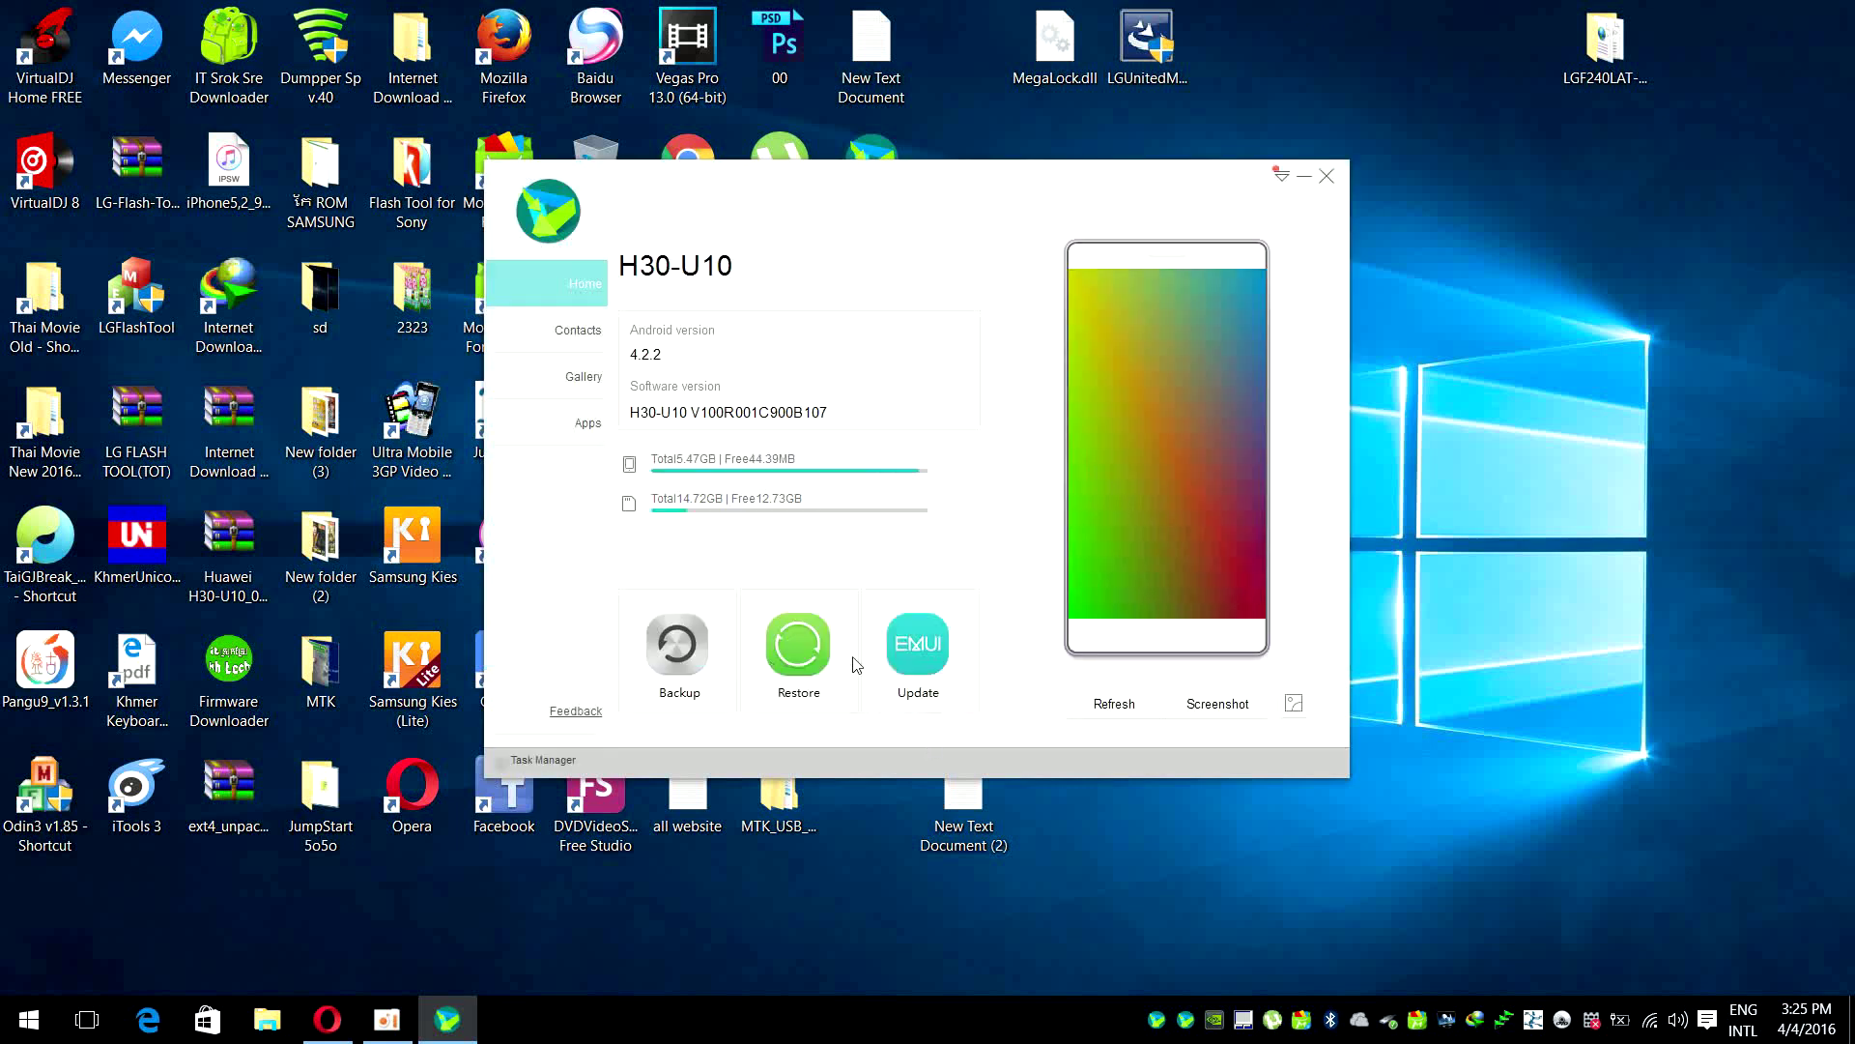
# Look through the phone's contact list and its text messages
pyautogui.click(580, 334)
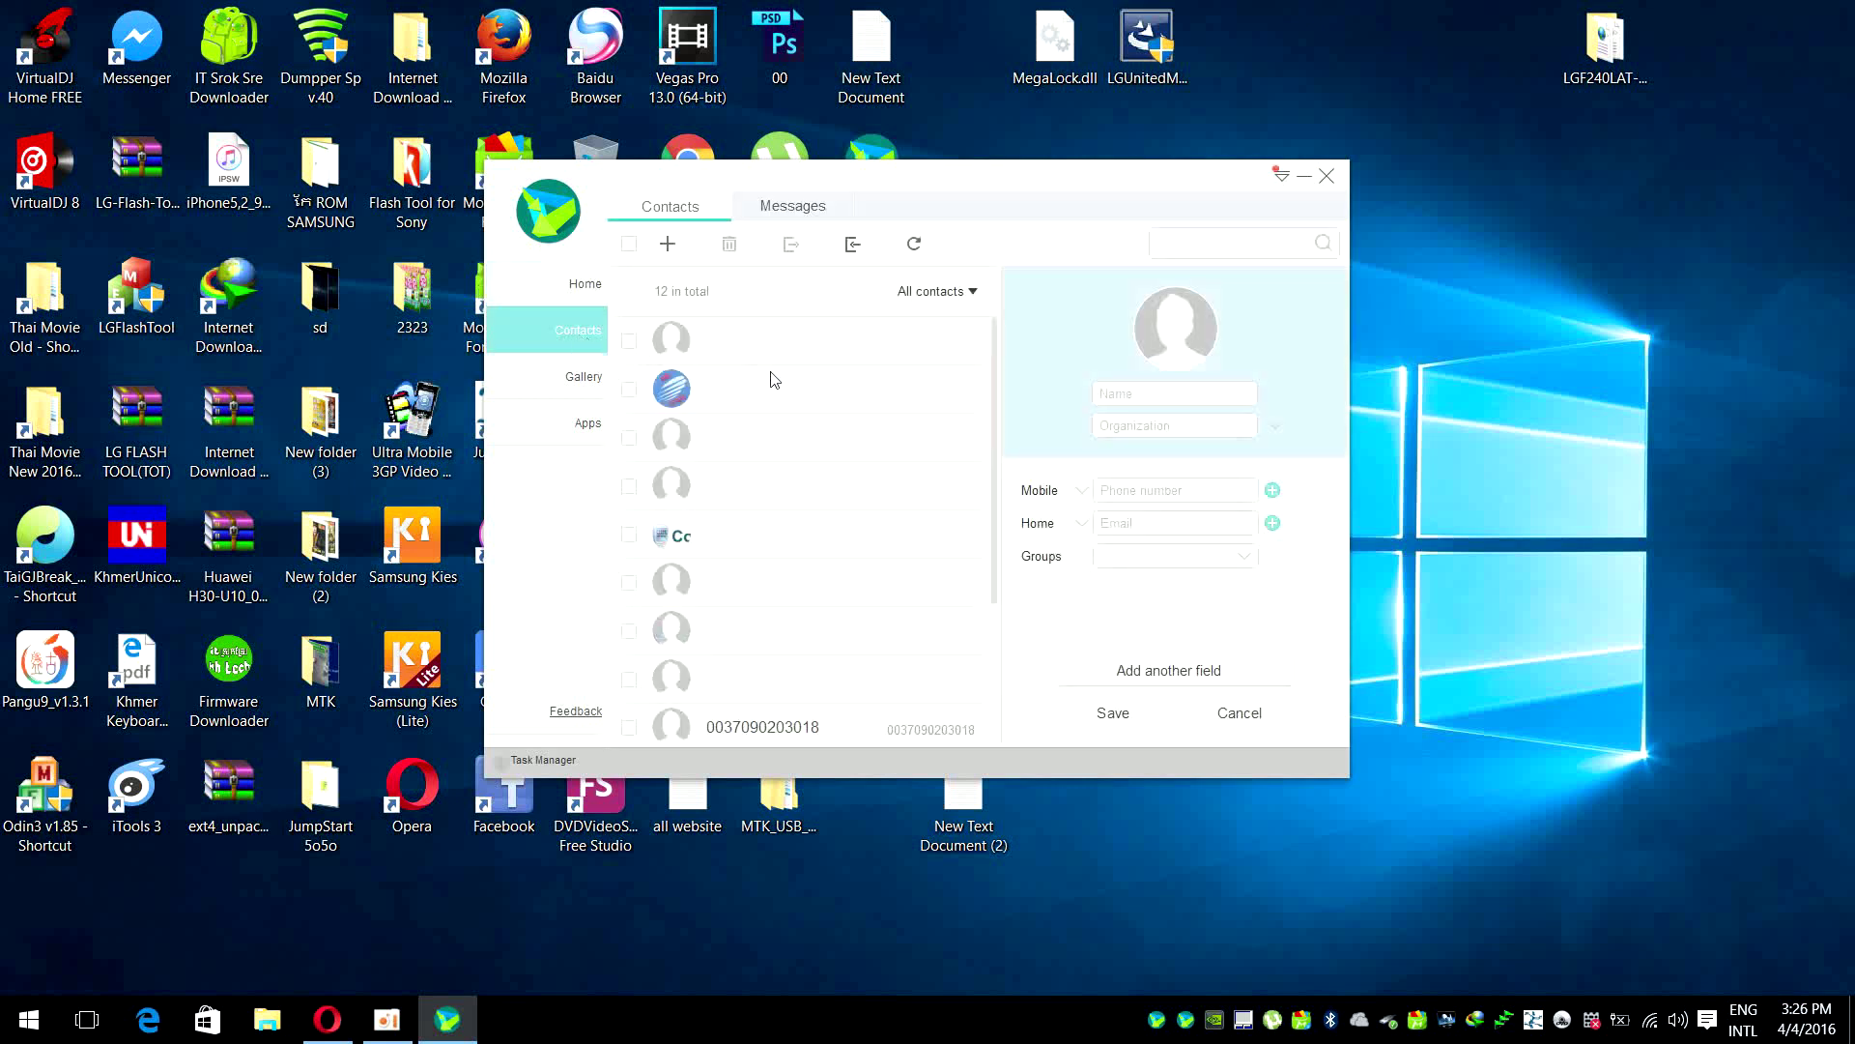
pyautogui.scroll(-3, 775, 378)
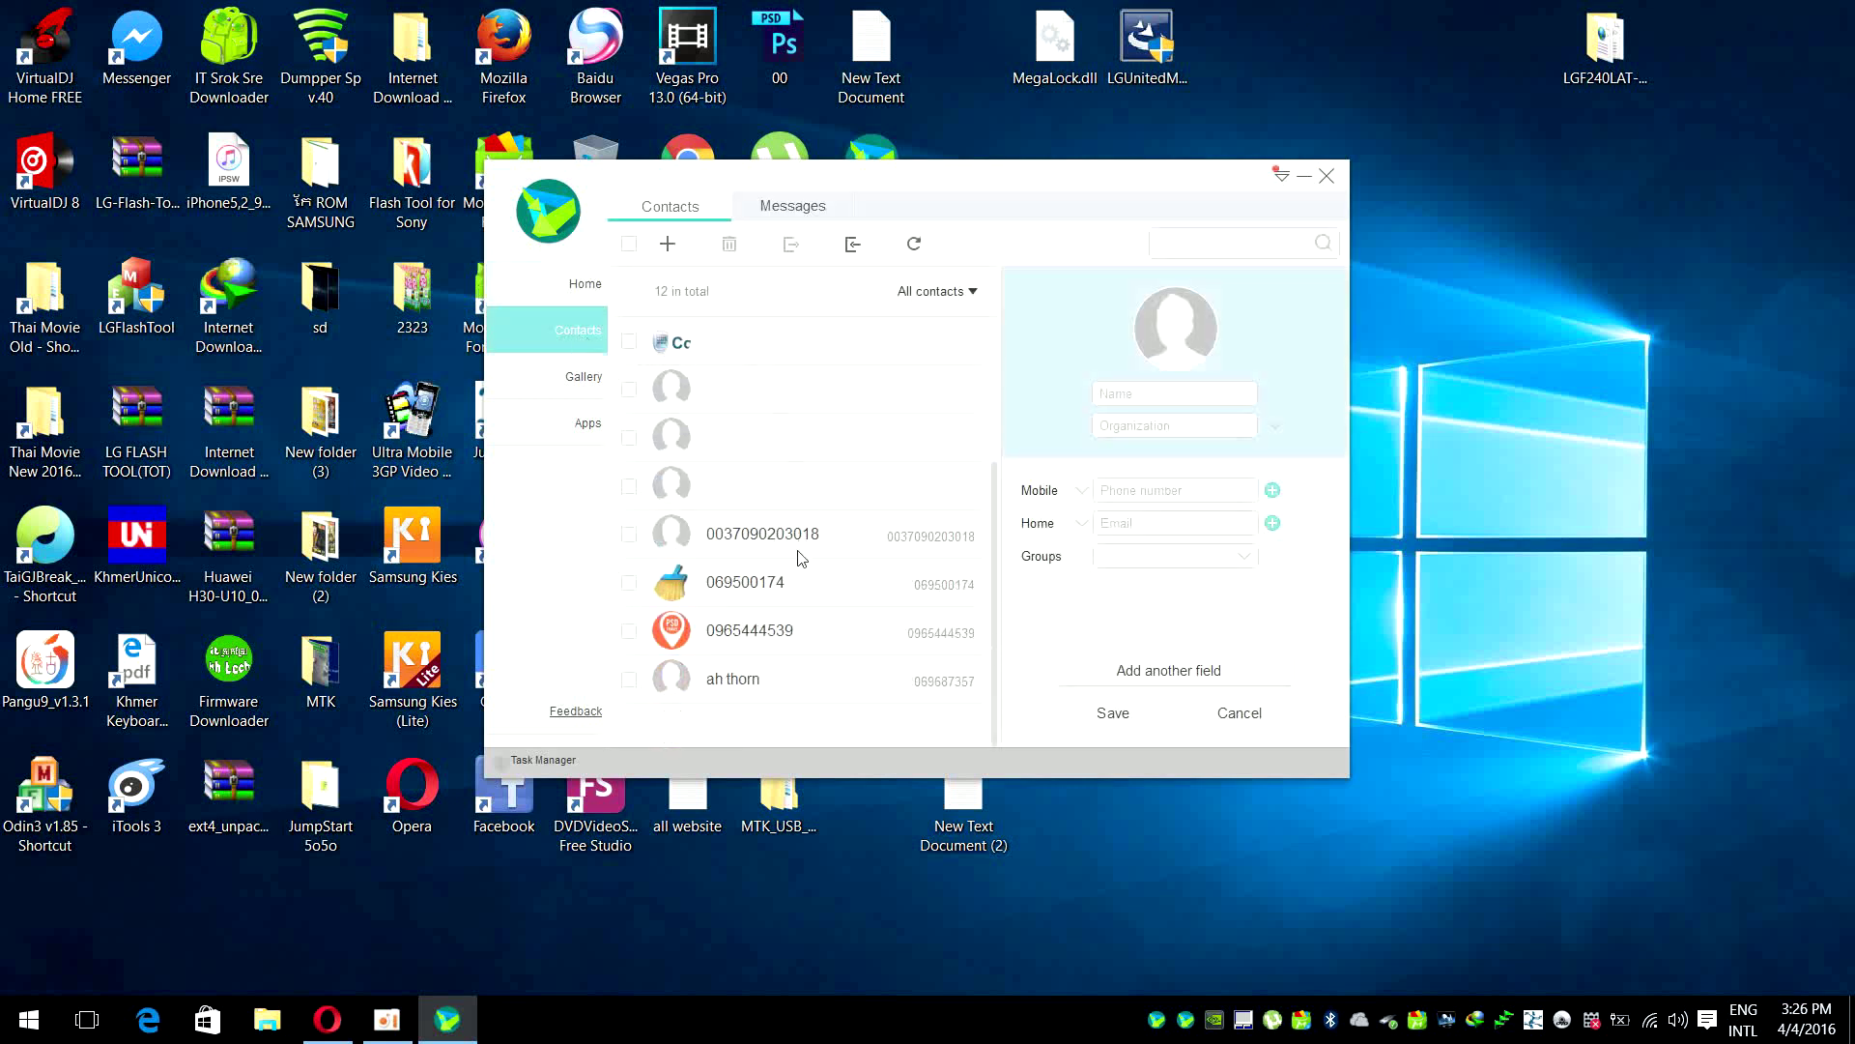
pyautogui.scroll(4, 800, 551)
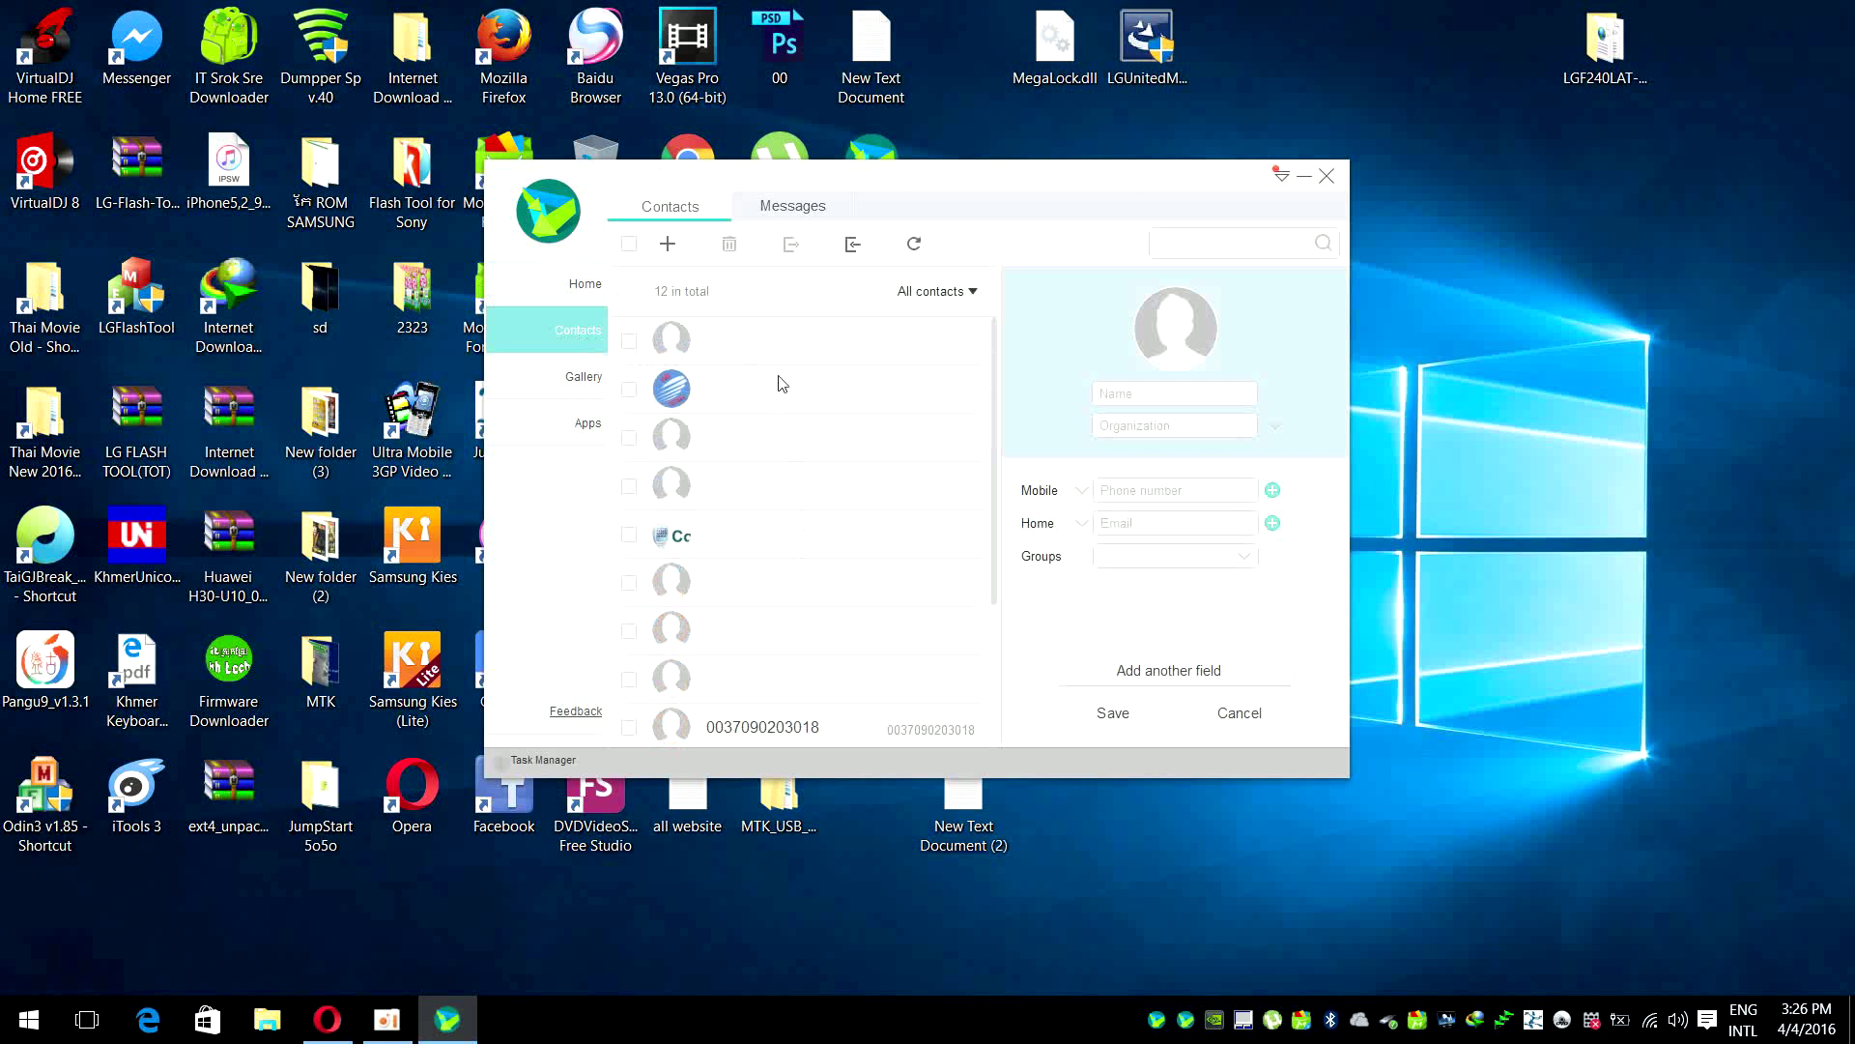
pyautogui.click(1179, 392)
pyautogui.click(793, 208)
pyautogui.scroll(-10, 788, 387)
pyautogui.scroll(10, 785, 384)
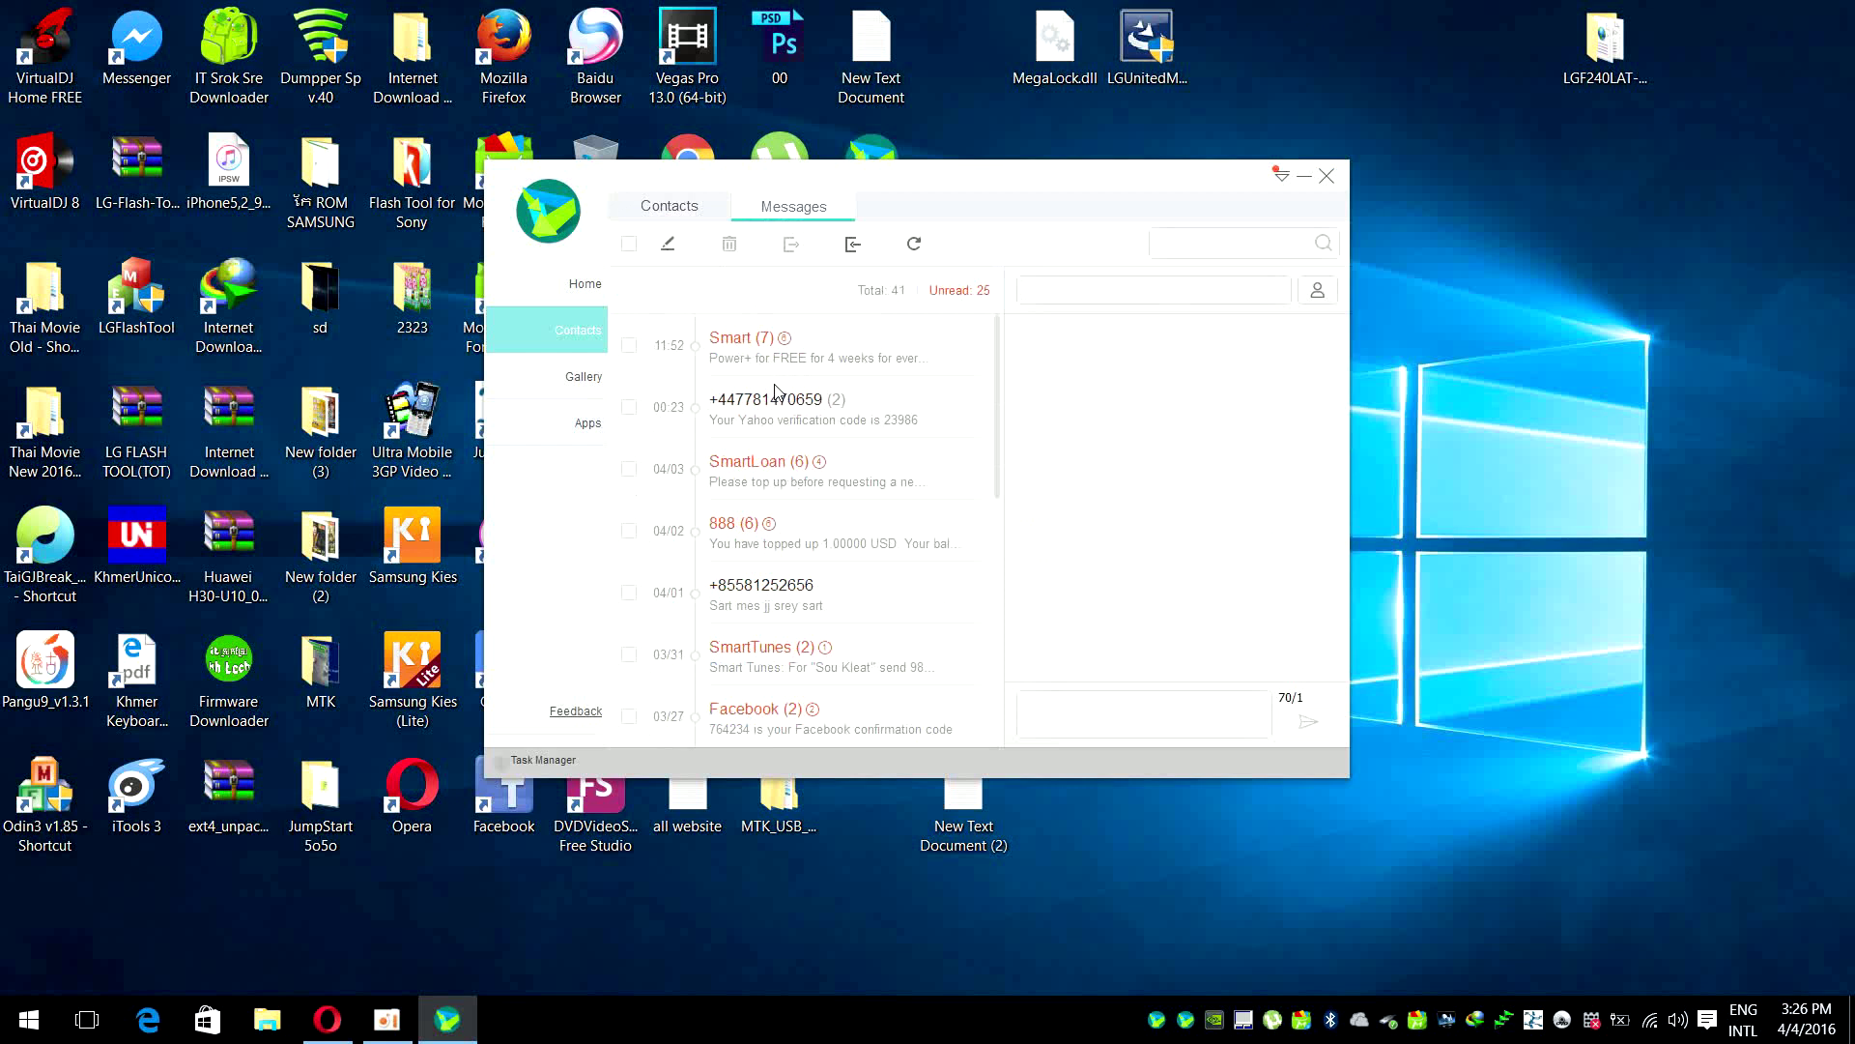
# Browse the phone's pictures in the gallery, from today's images through the older ones and back
pyautogui.click(577, 387)
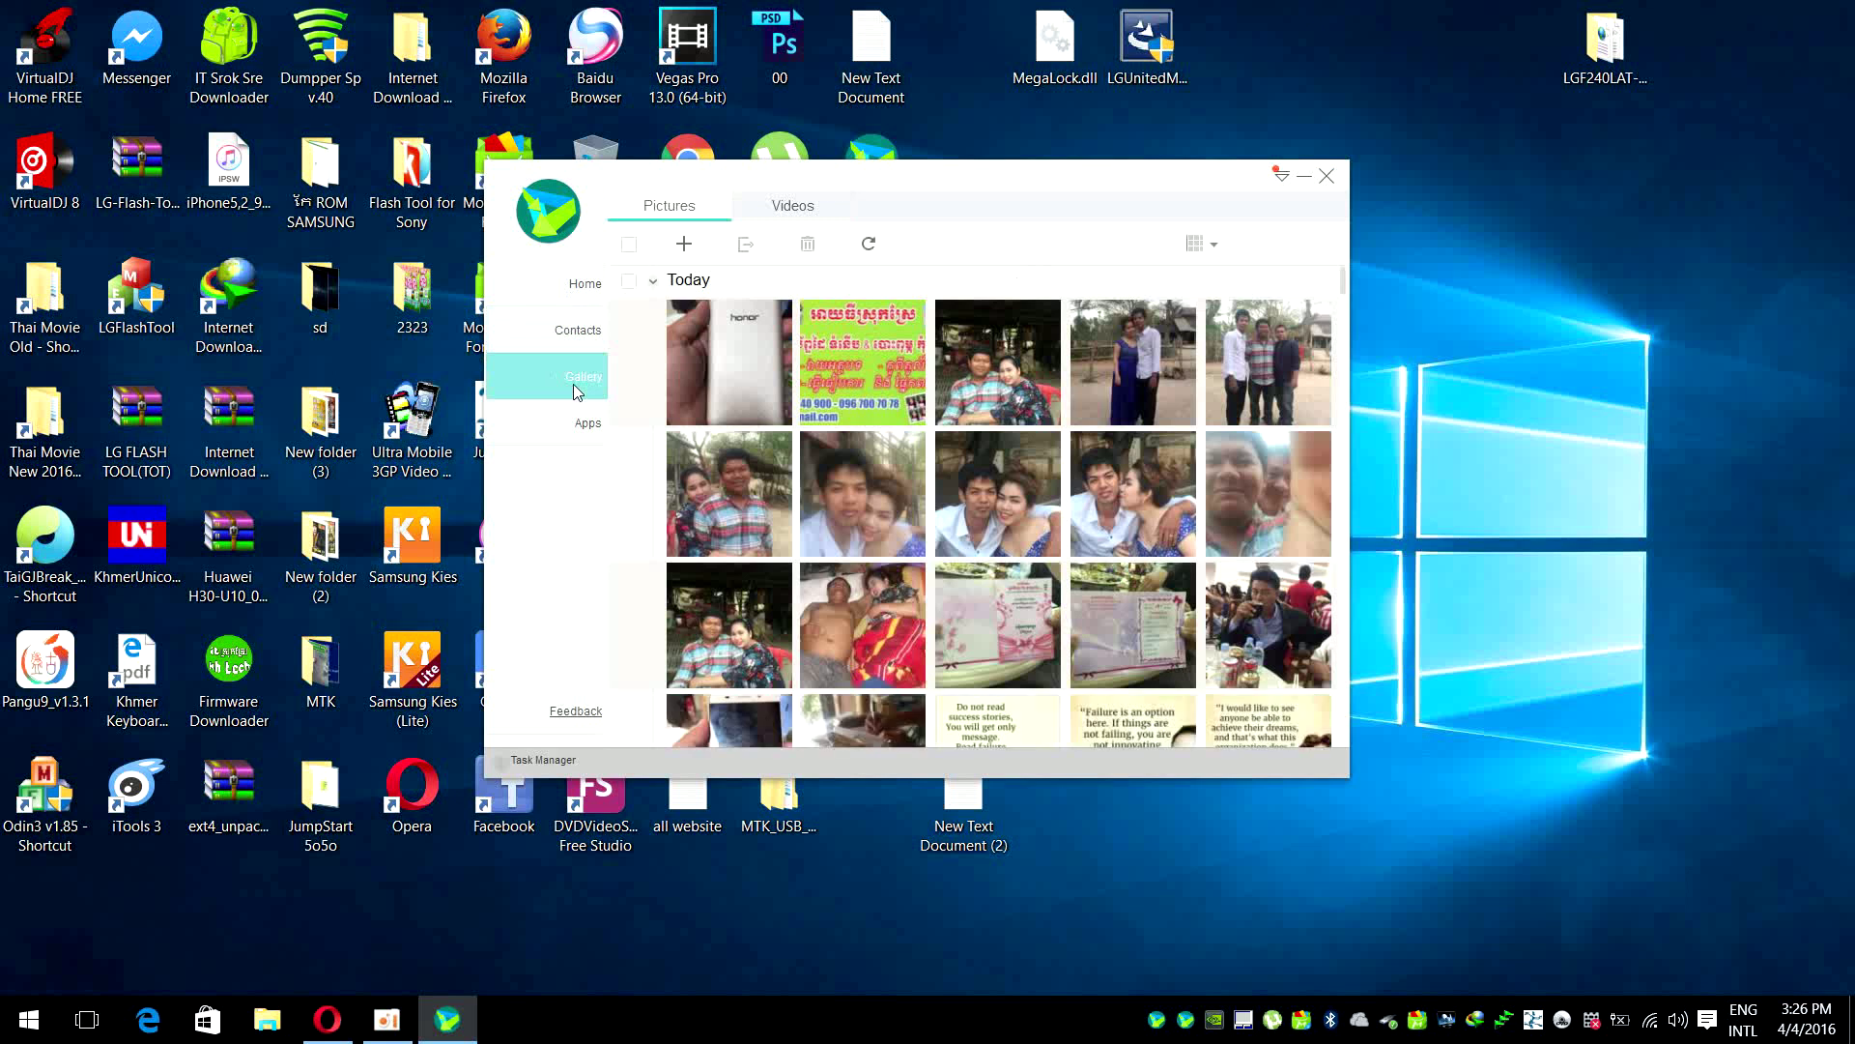
pyautogui.scroll(-10, 752, 564)
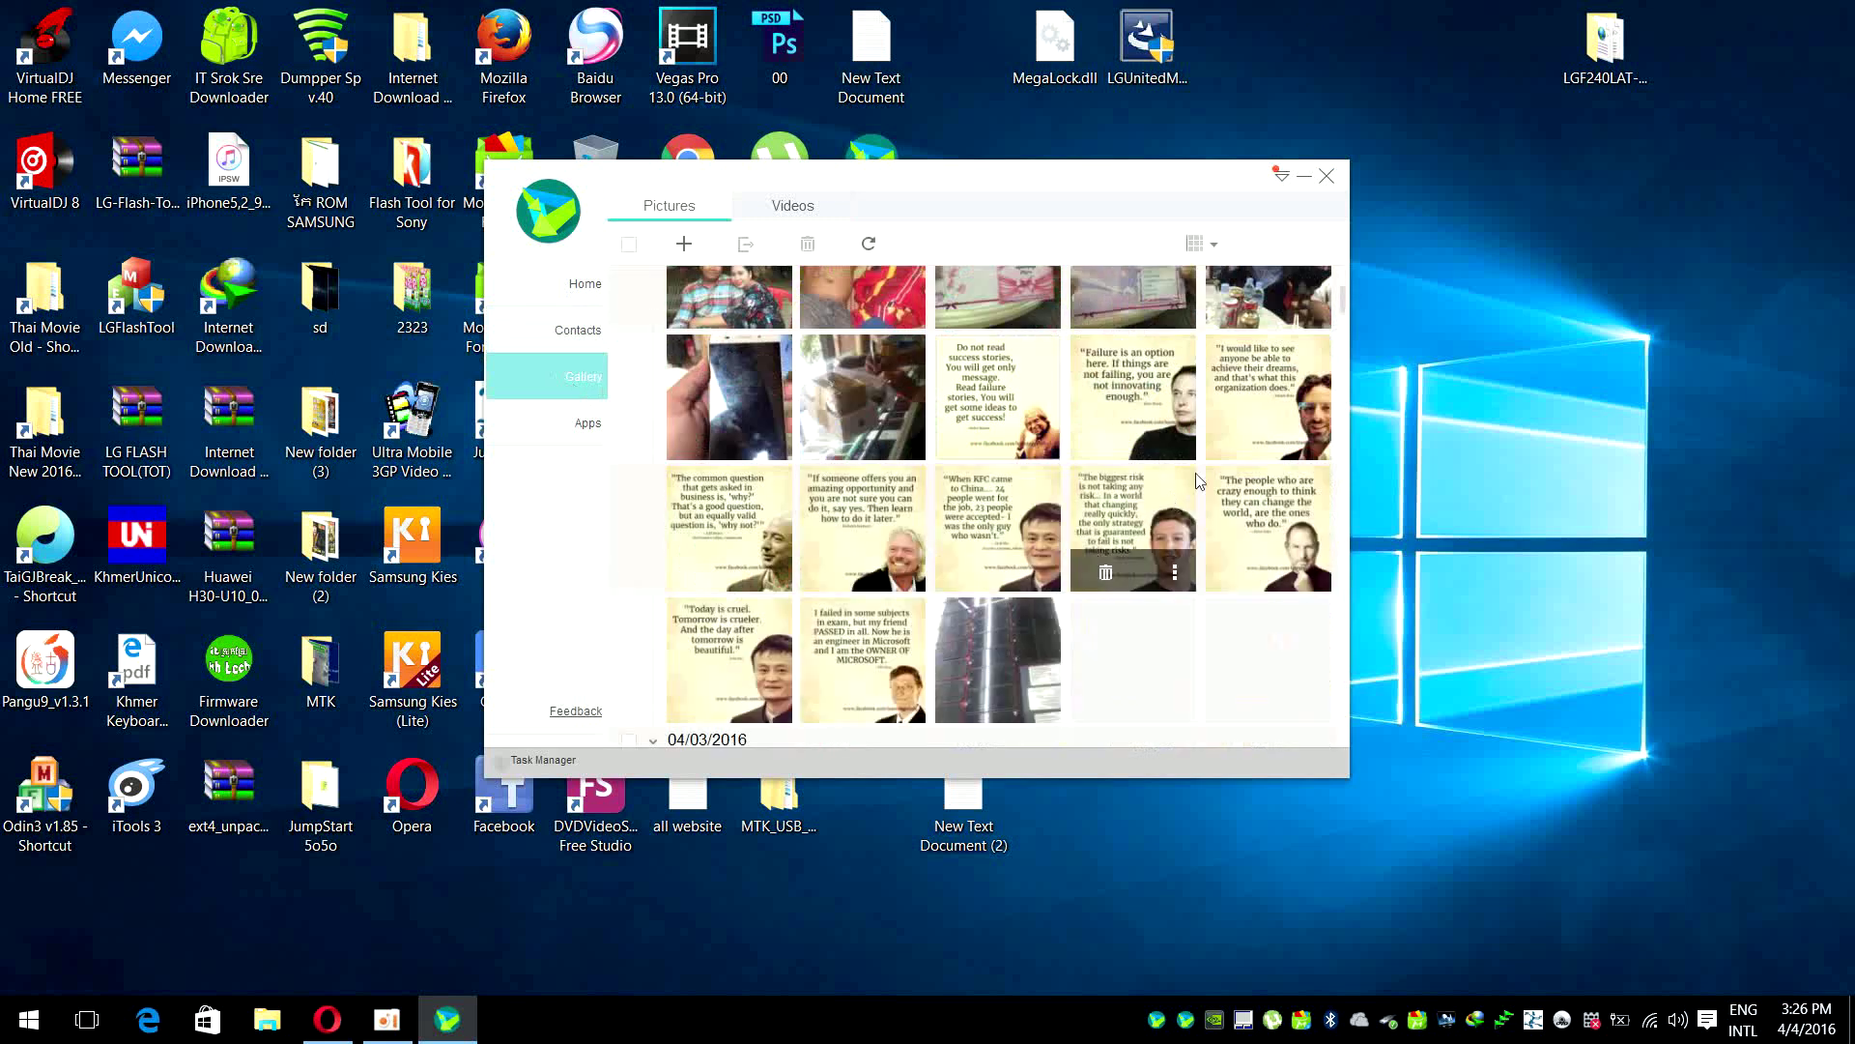
pyautogui.moveTo(1175, 497)
pyautogui.scroll(-3, 1175, 497)
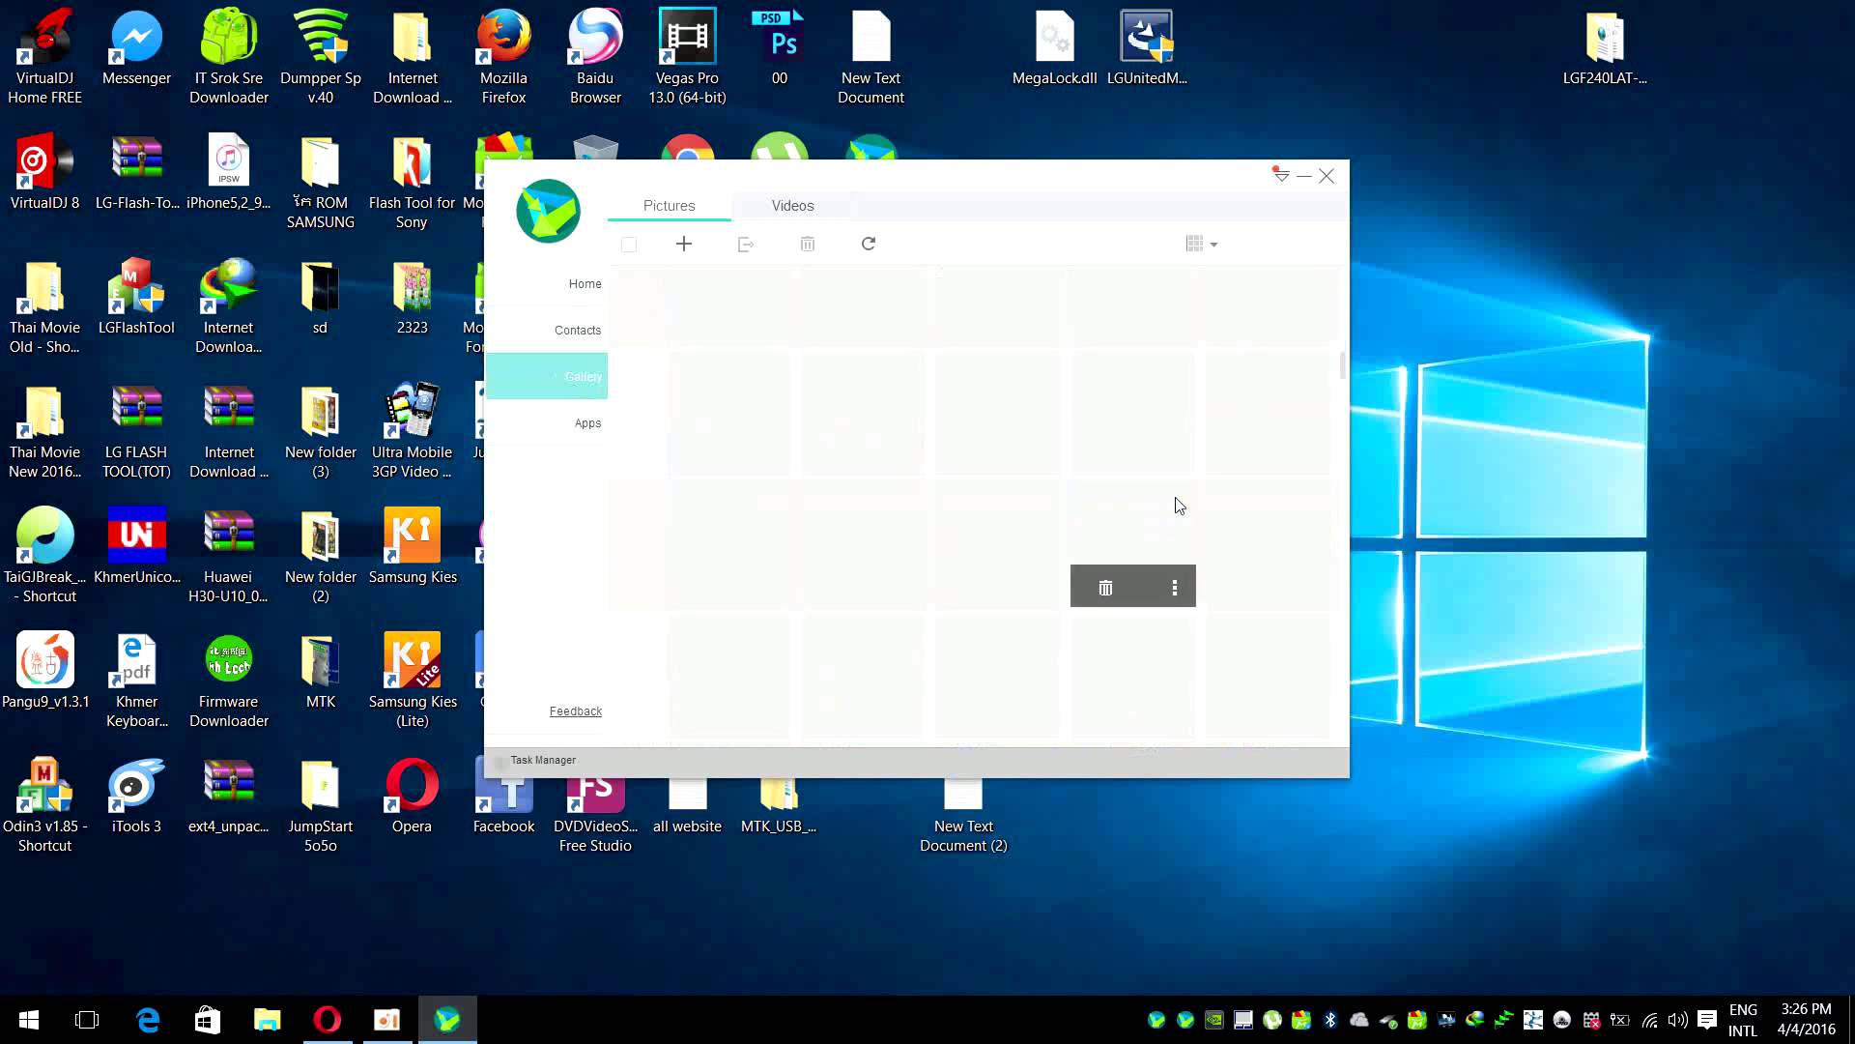
pyautogui.click(1105, 590)
pyautogui.click(856, 520)
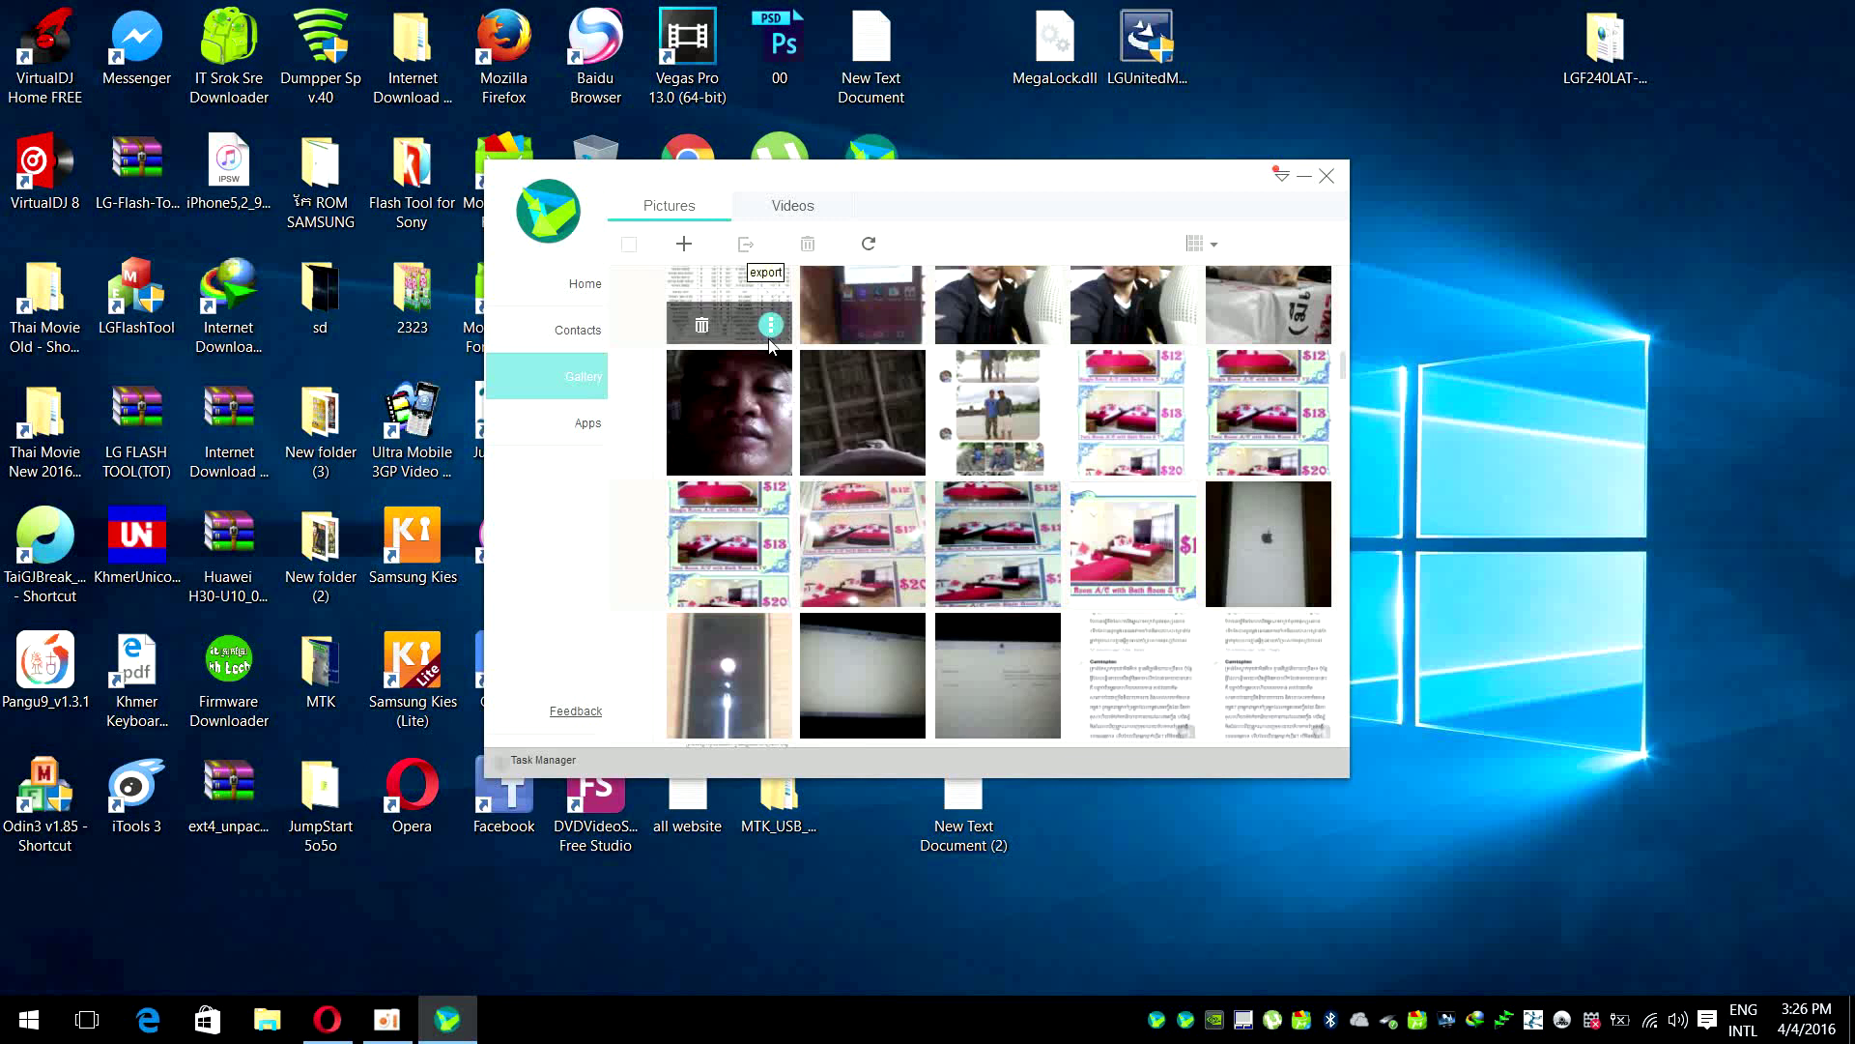
pyautogui.scroll(5, 764, 416)
pyautogui.scroll(-5, 765, 418)
pyautogui.scroll(5, 765, 417)
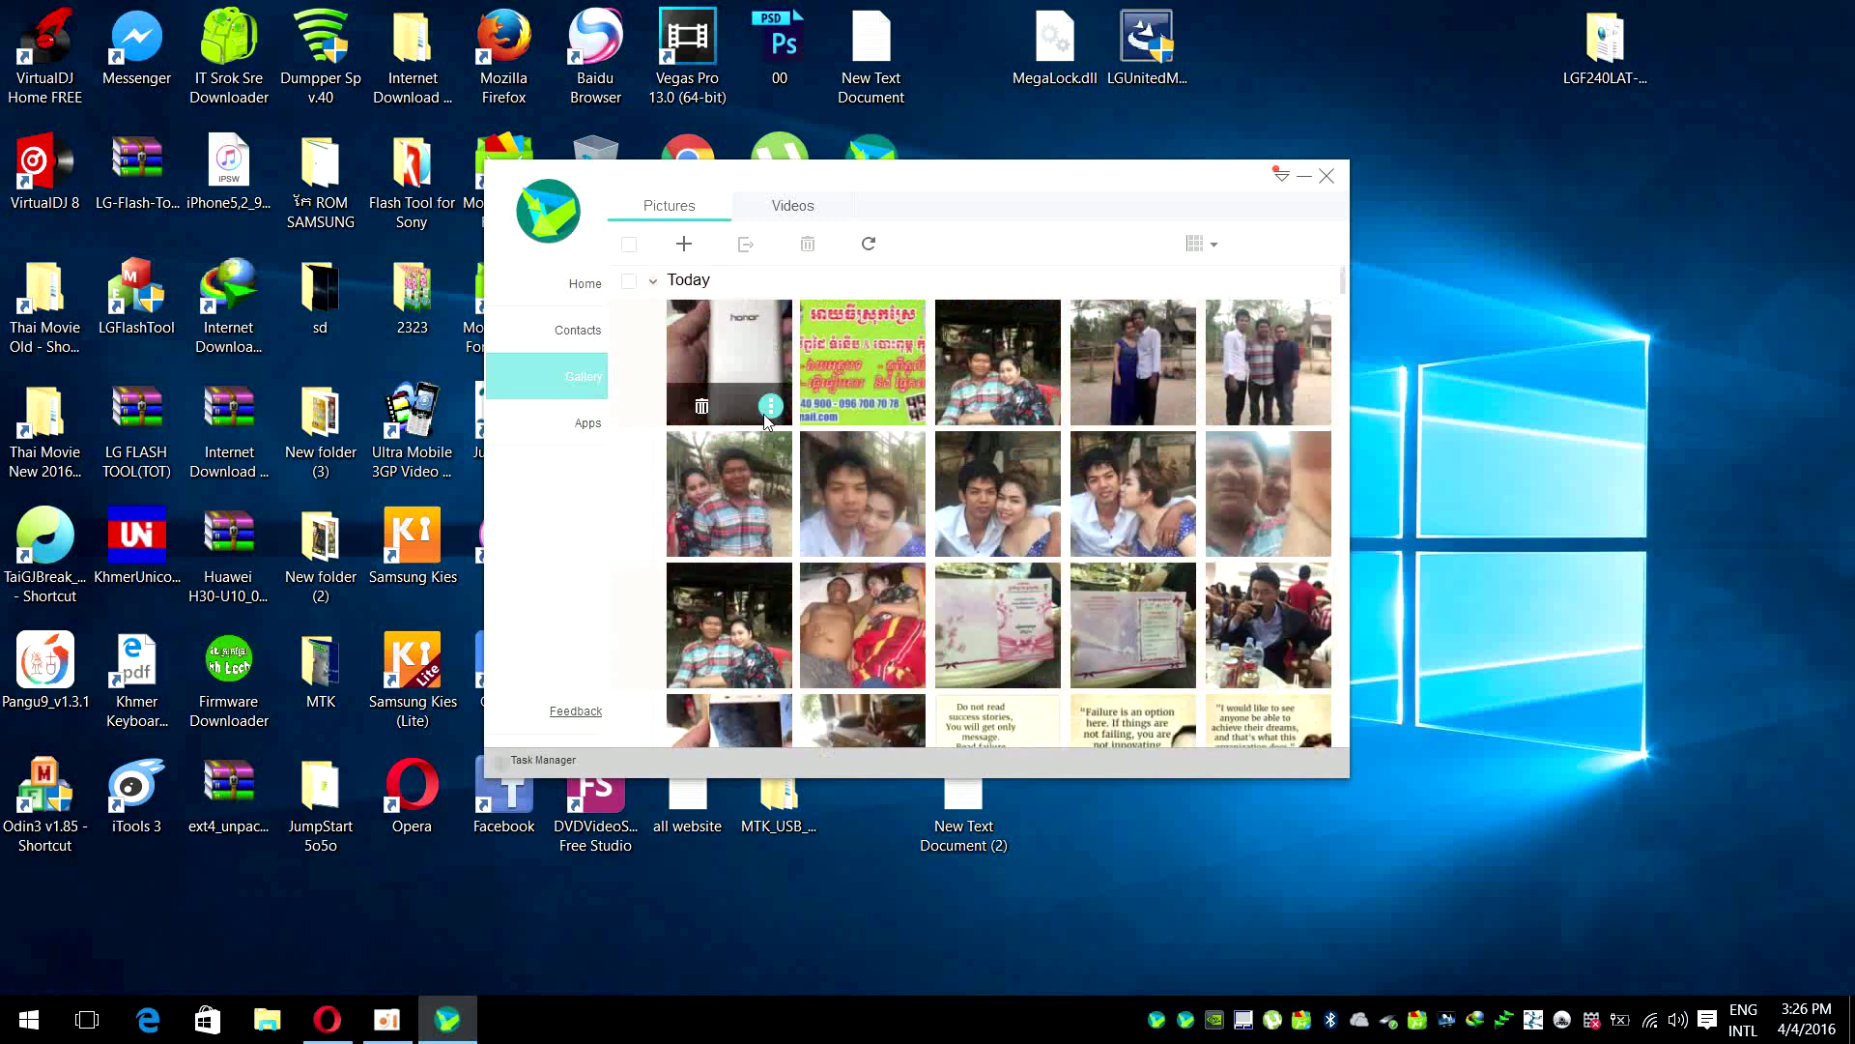
# Export the third picture in today's group from the phone to the computer's Pictures folder
pyautogui.click(1005, 353)
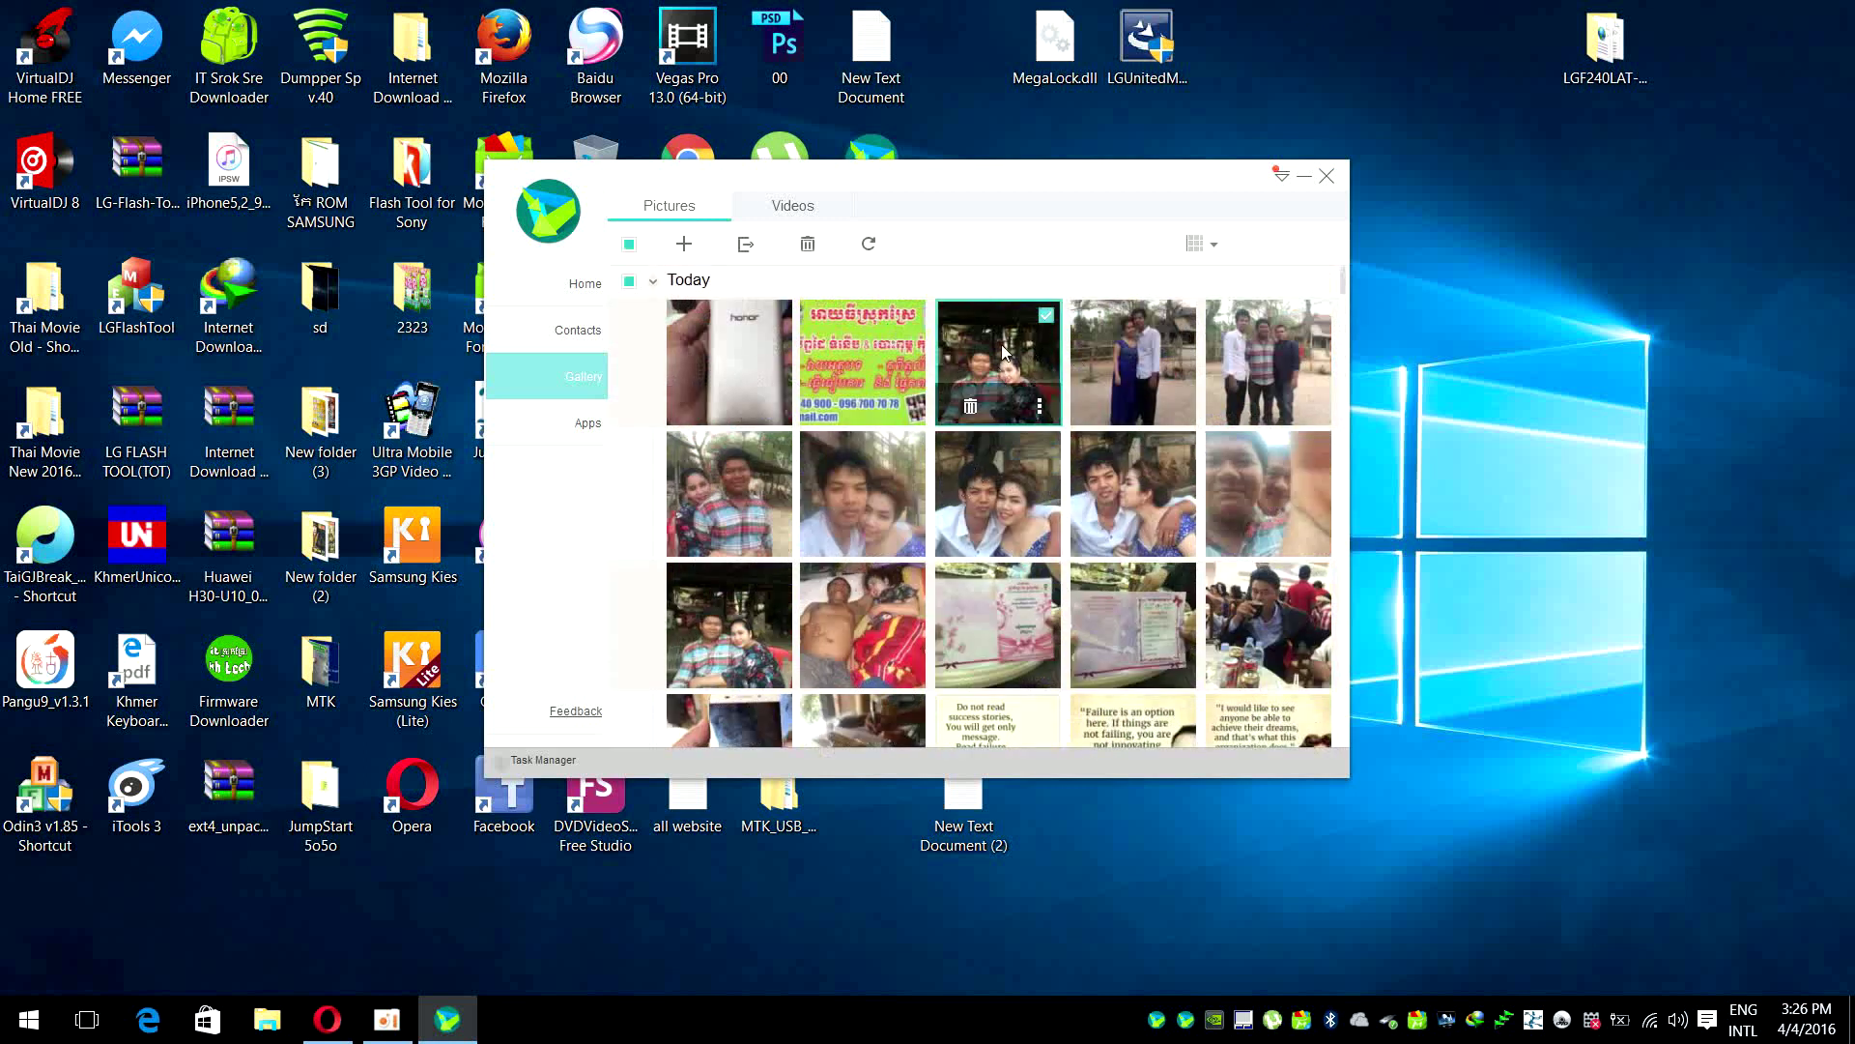
pyautogui.click(750, 253)
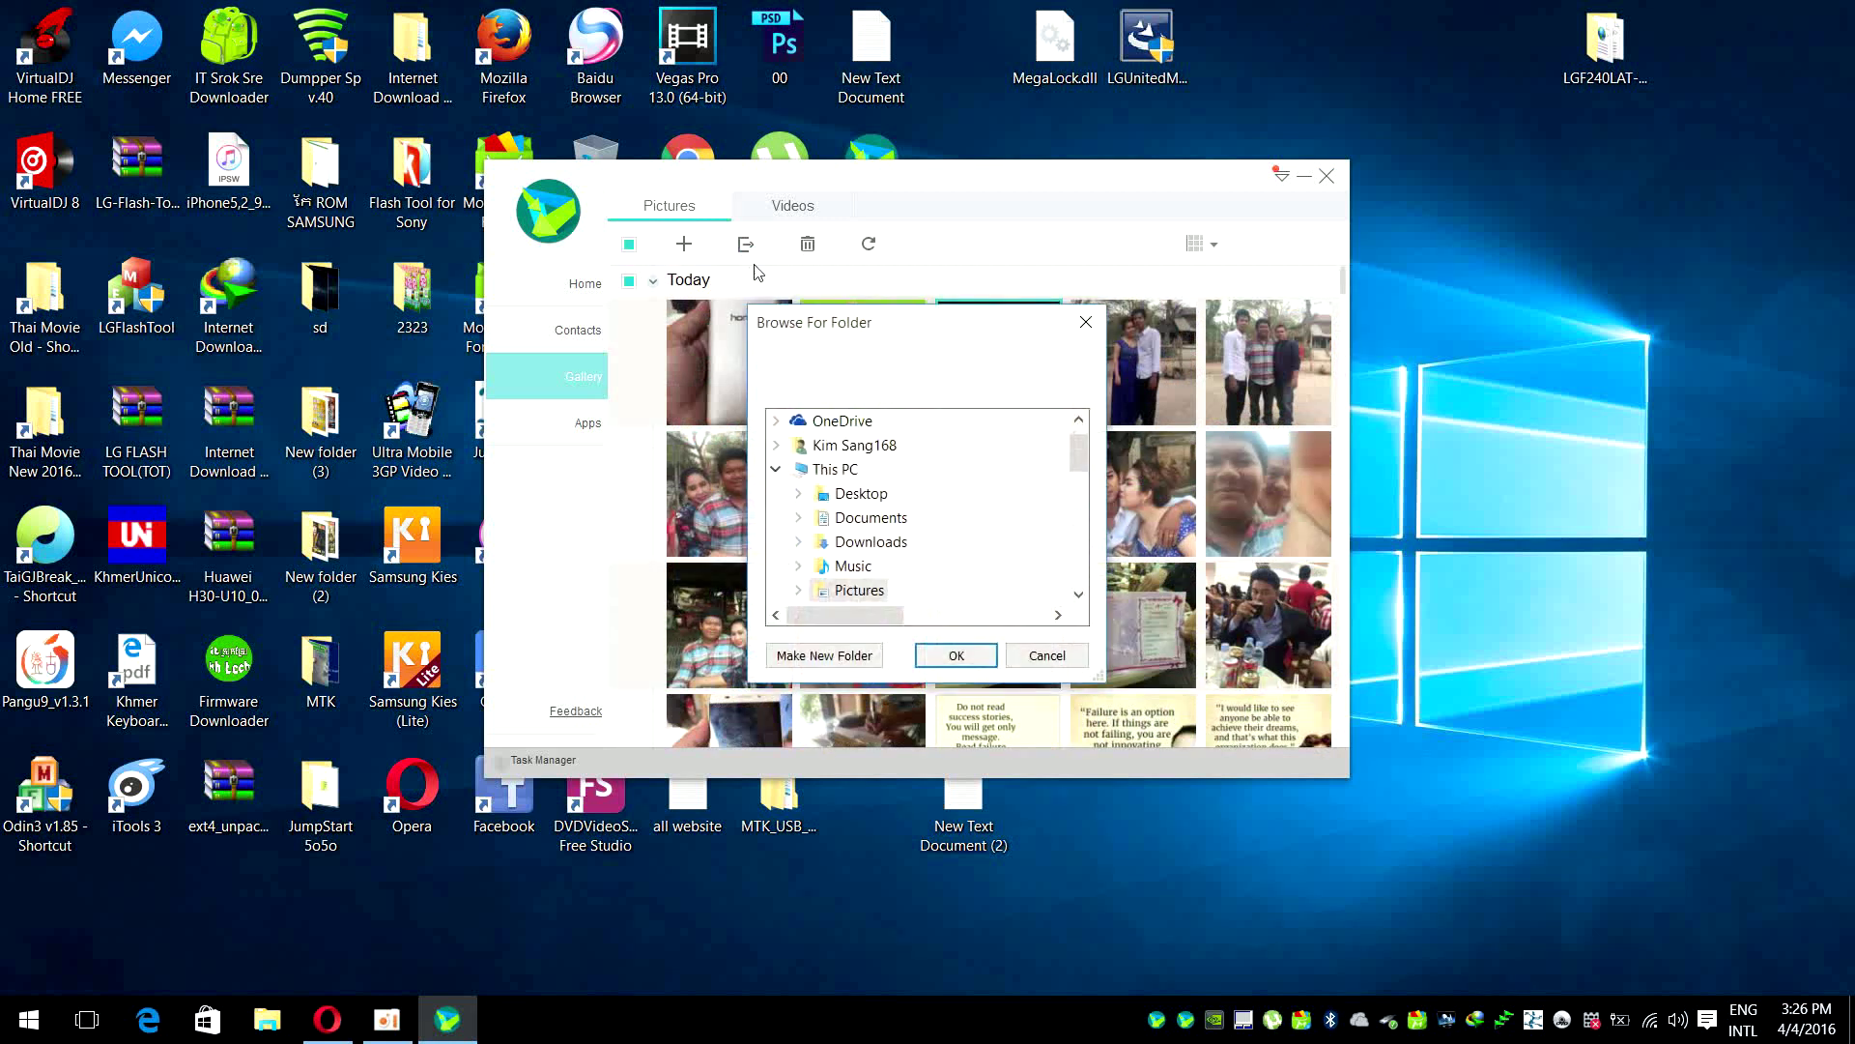
pyautogui.scroll(-2, 934, 483)
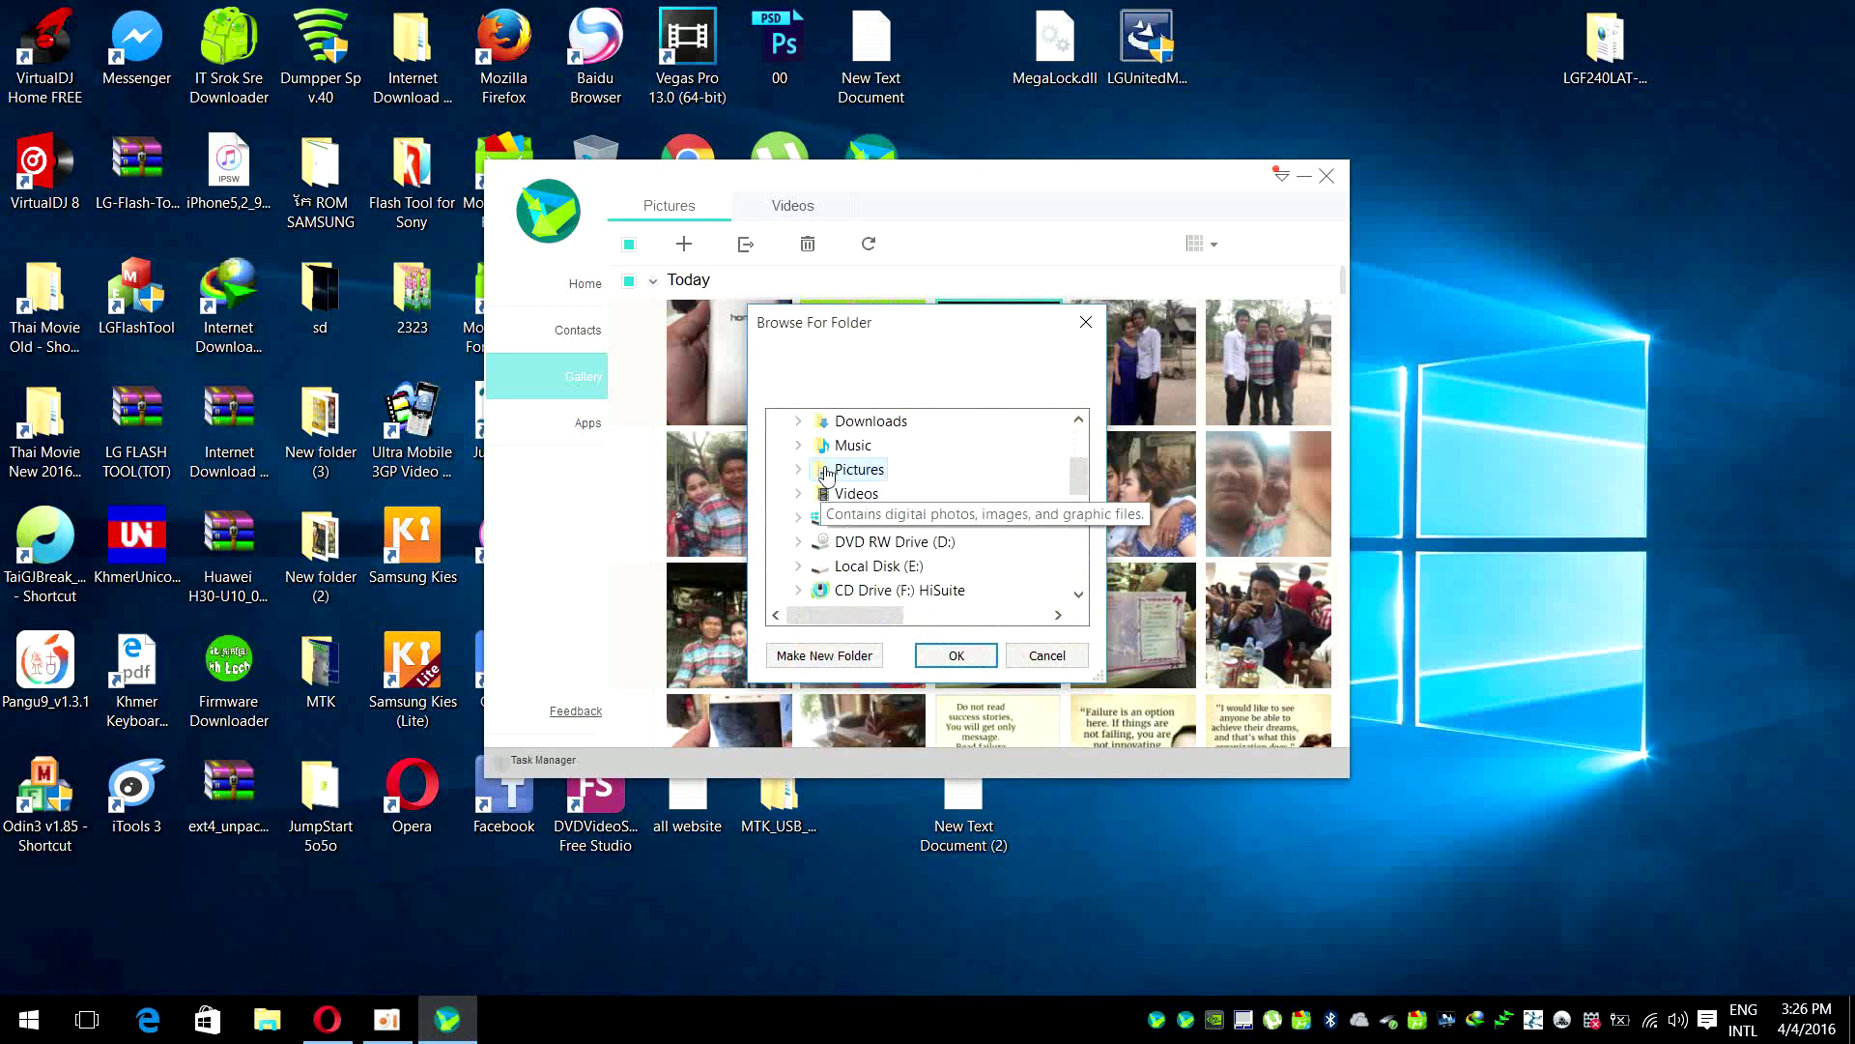
pyautogui.click(956, 655)
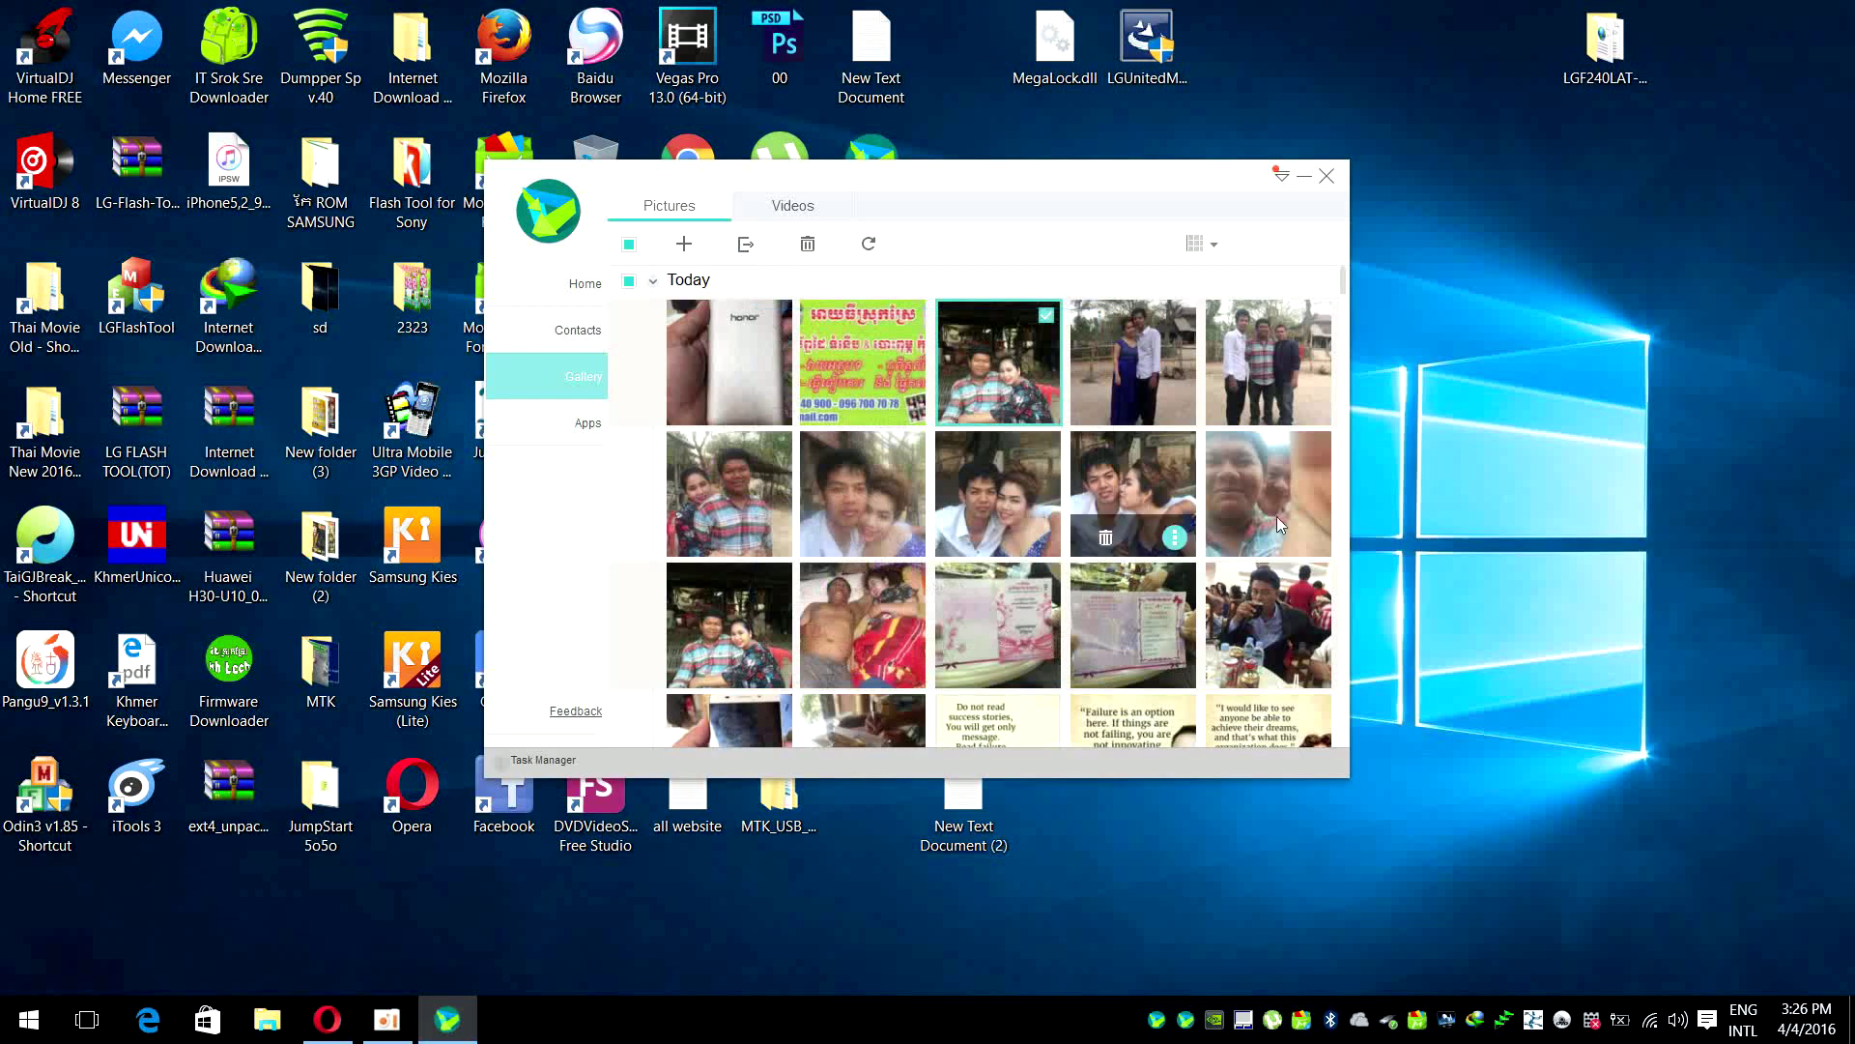
# Find the exported photo in the Pictures folder in File Explorer, and close the window
pyautogui.press('super+e')
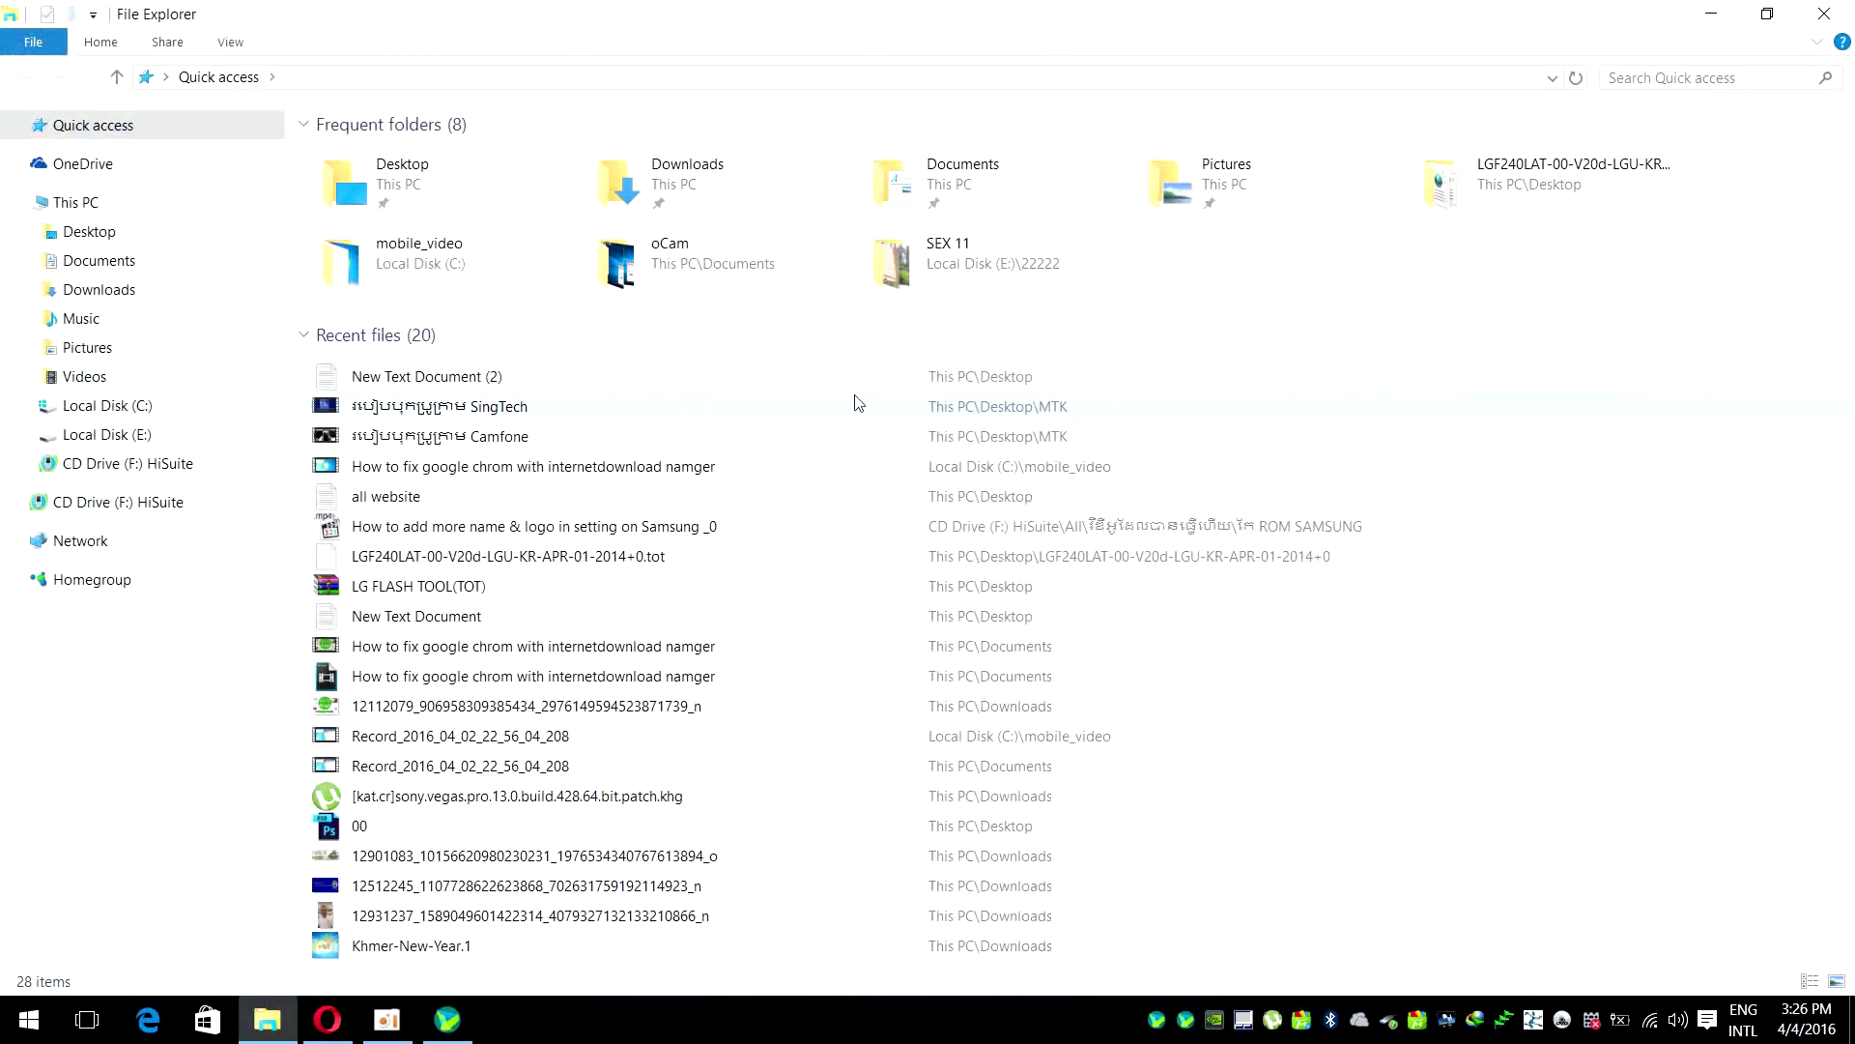
pyautogui.click(87, 350)
pyautogui.click(604, 232)
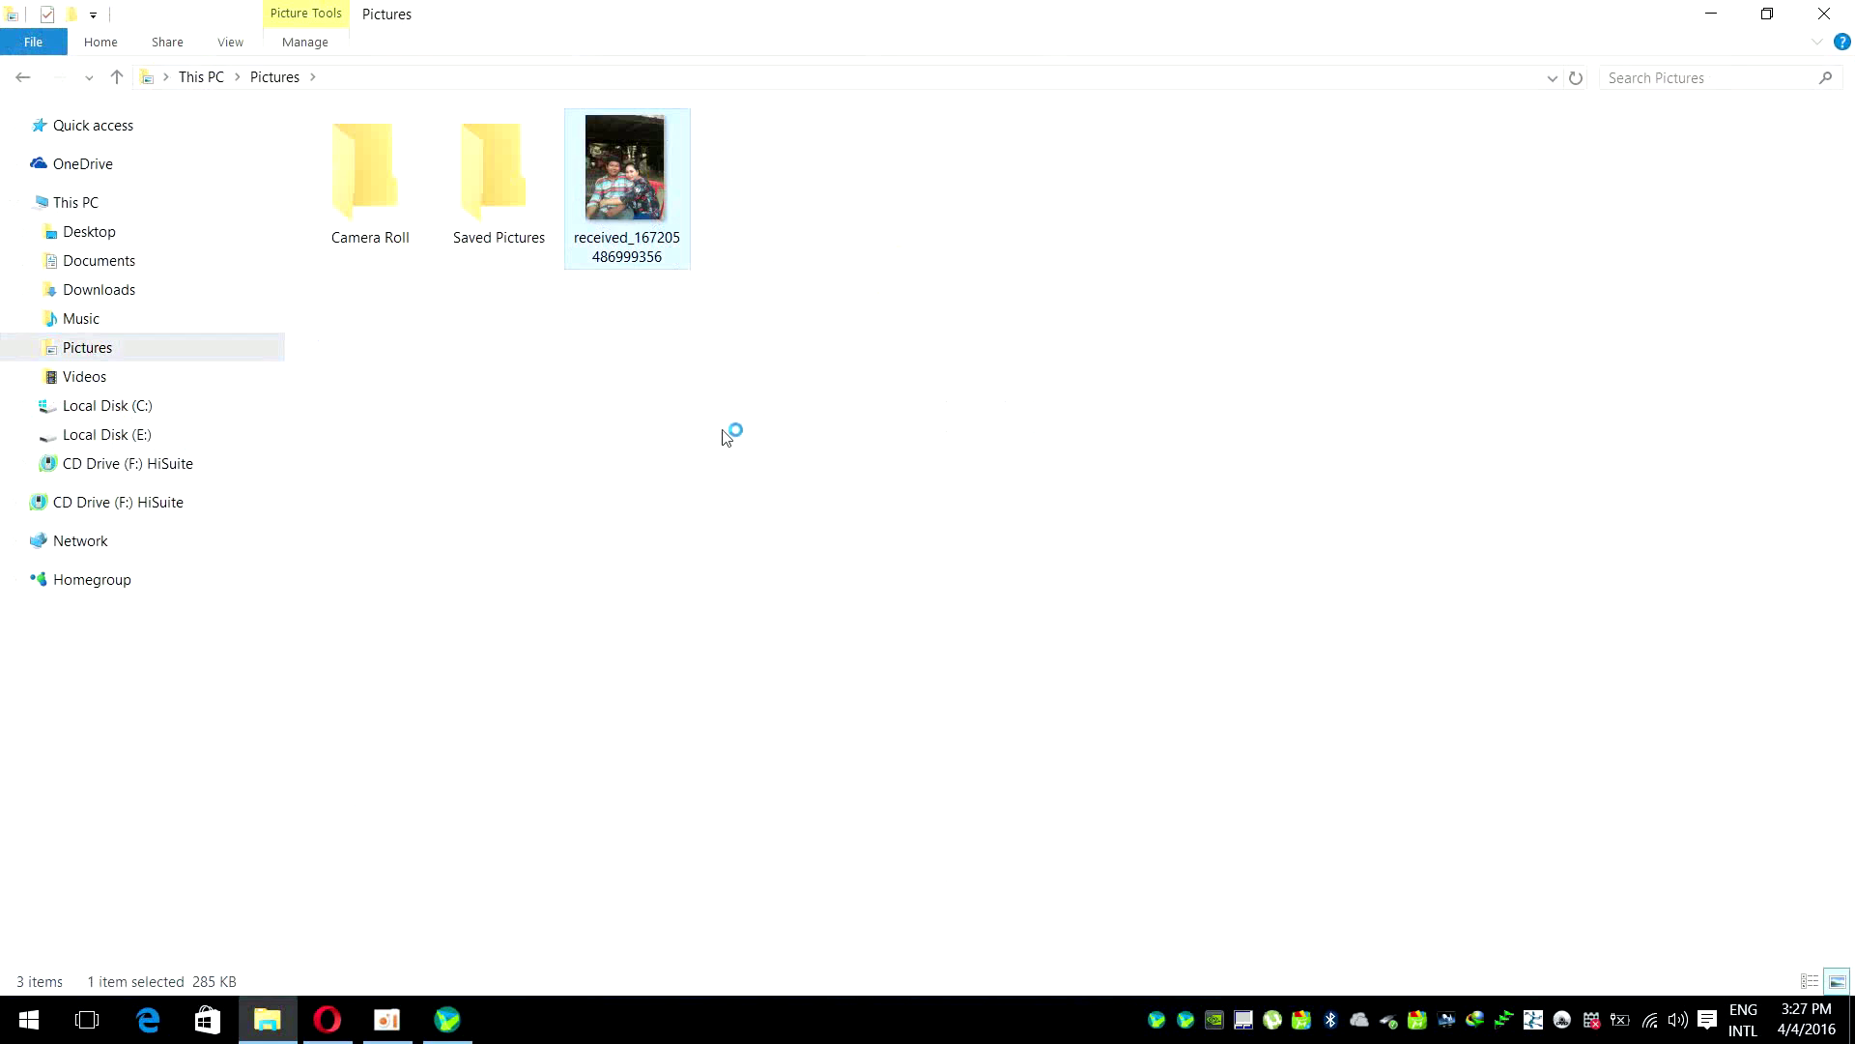
pyautogui.hotkey('alt', 'F4')
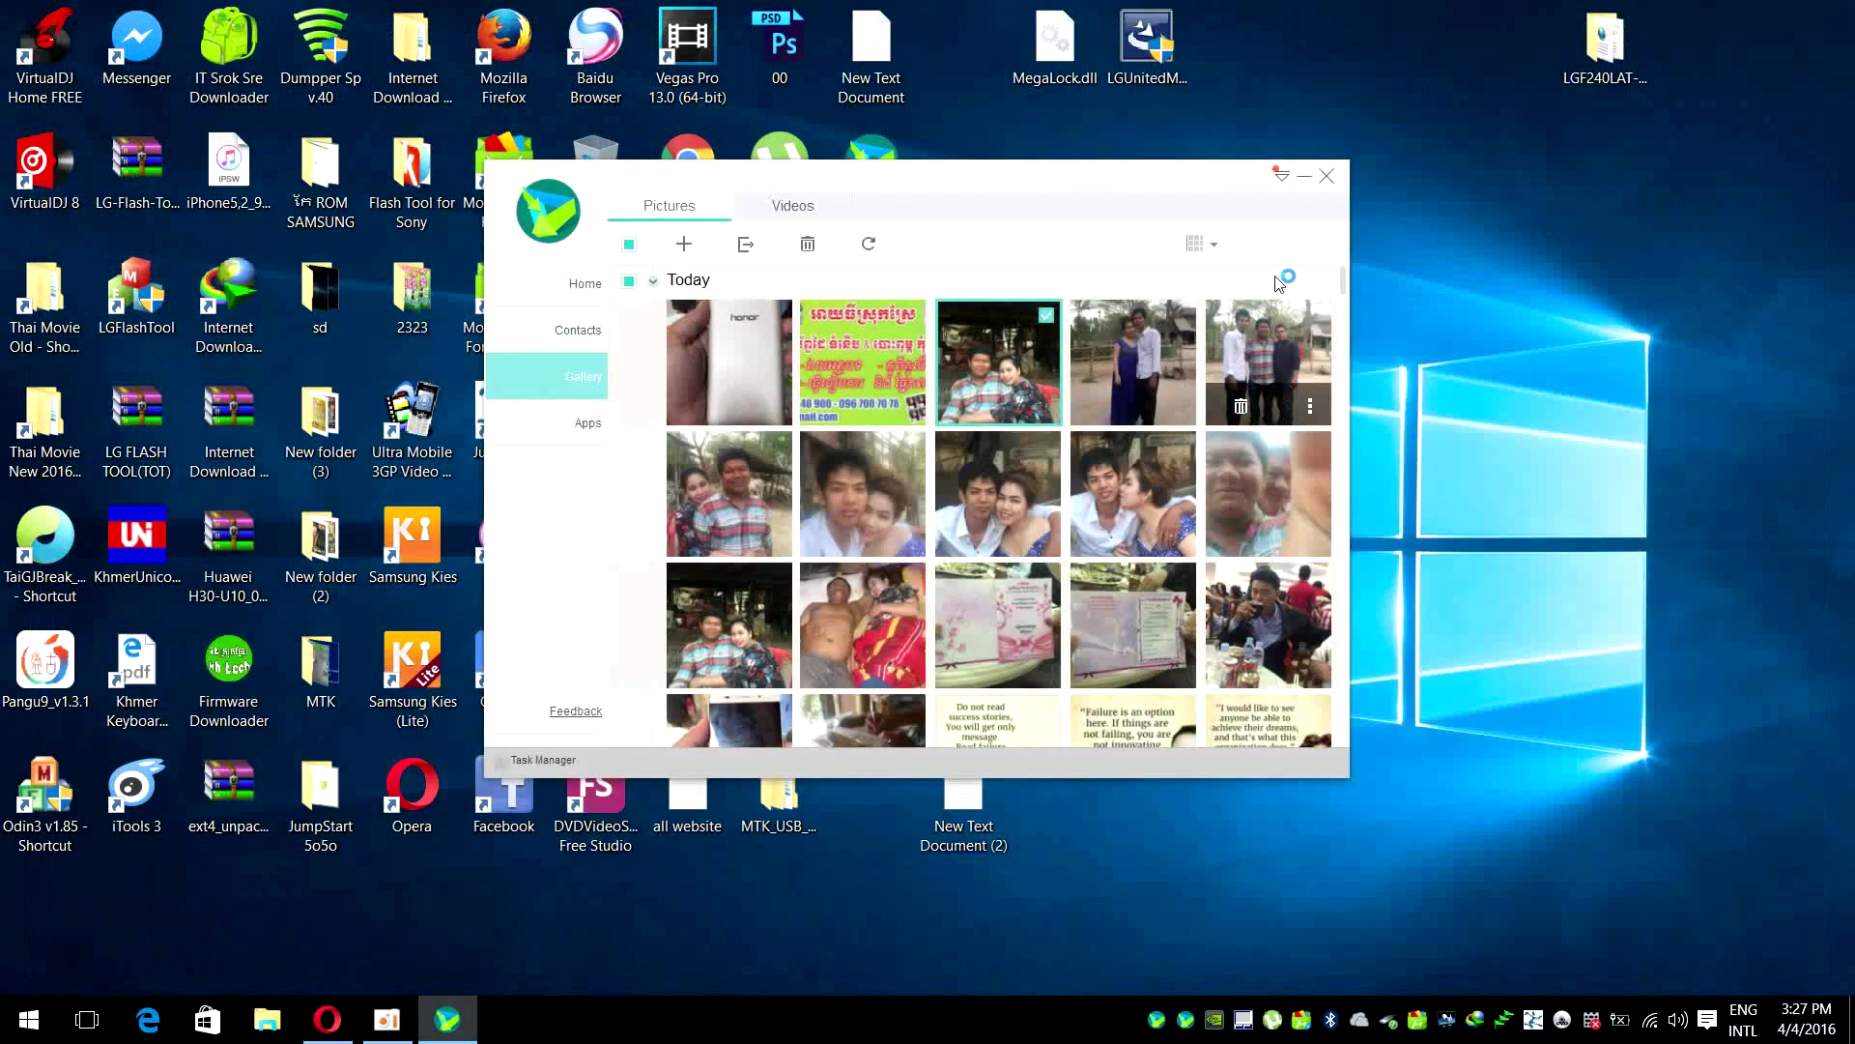
# Show the phone's videos and select the first one in the 03/2016 group
pyautogui.click(807, 213)
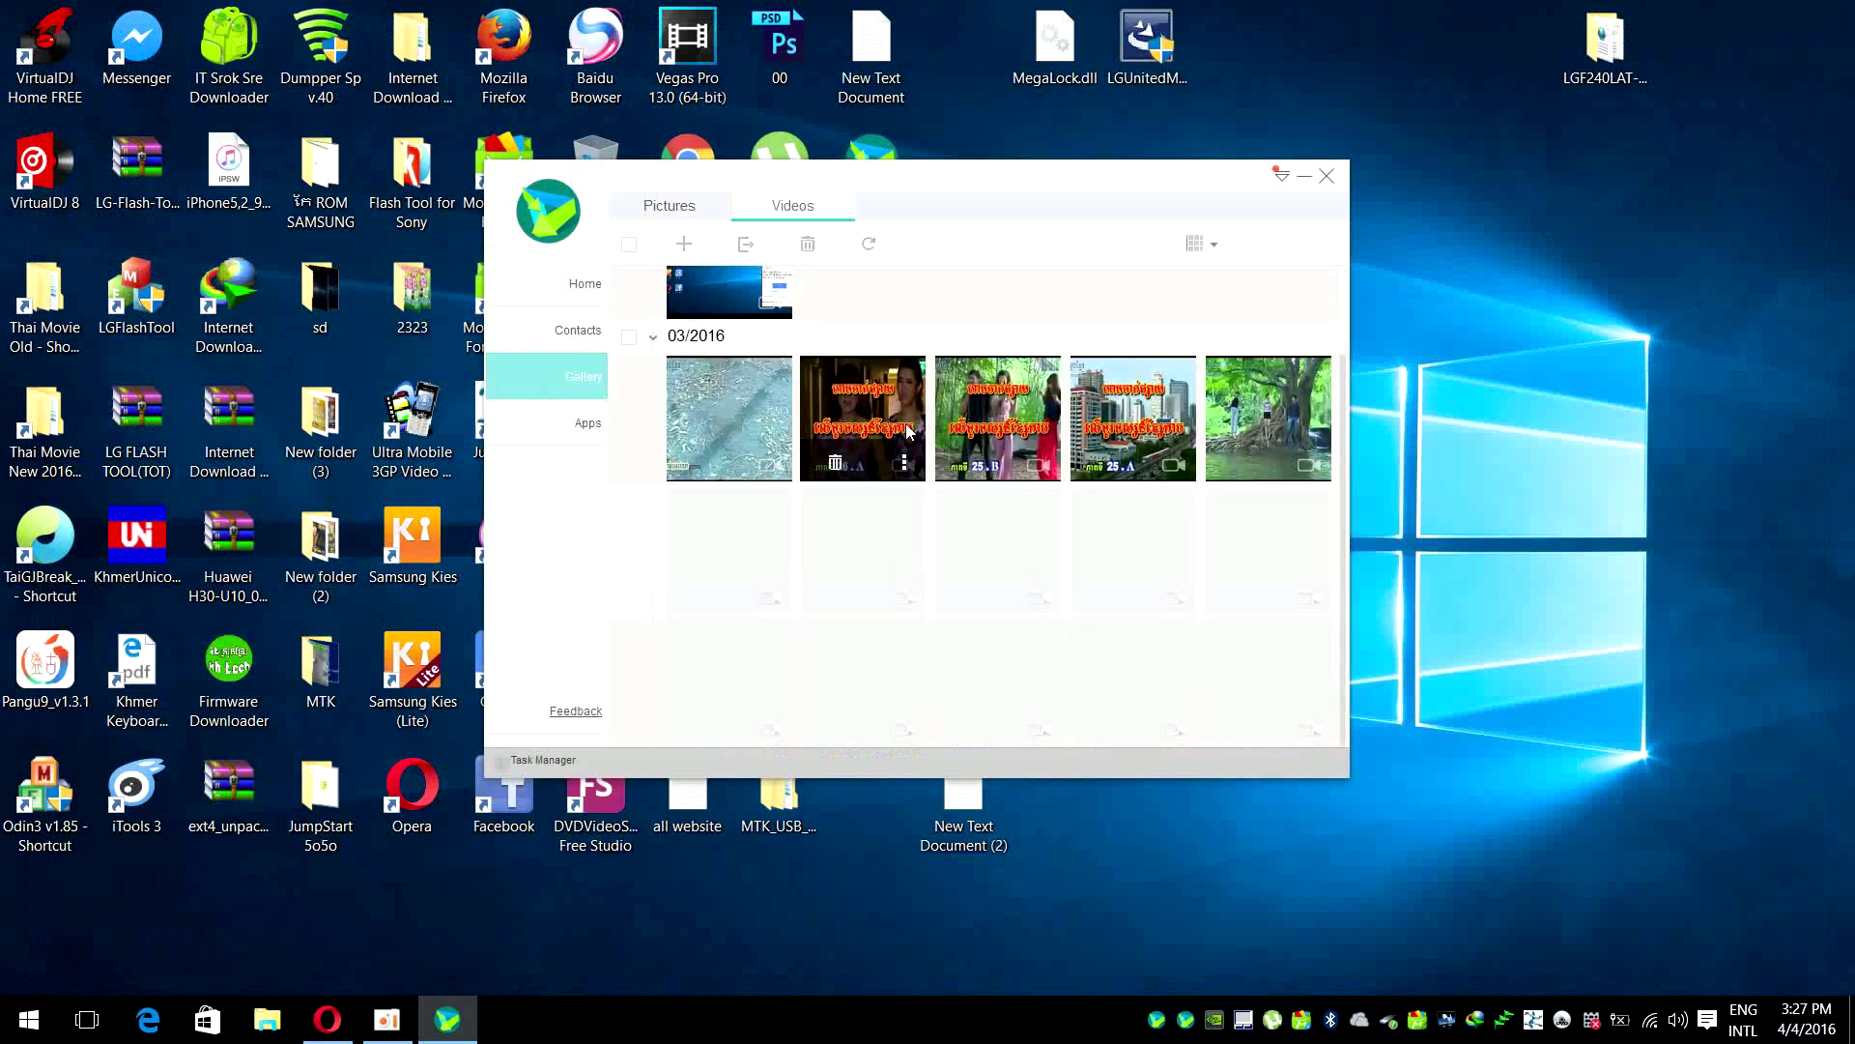
pyautogui.click(745, 432)
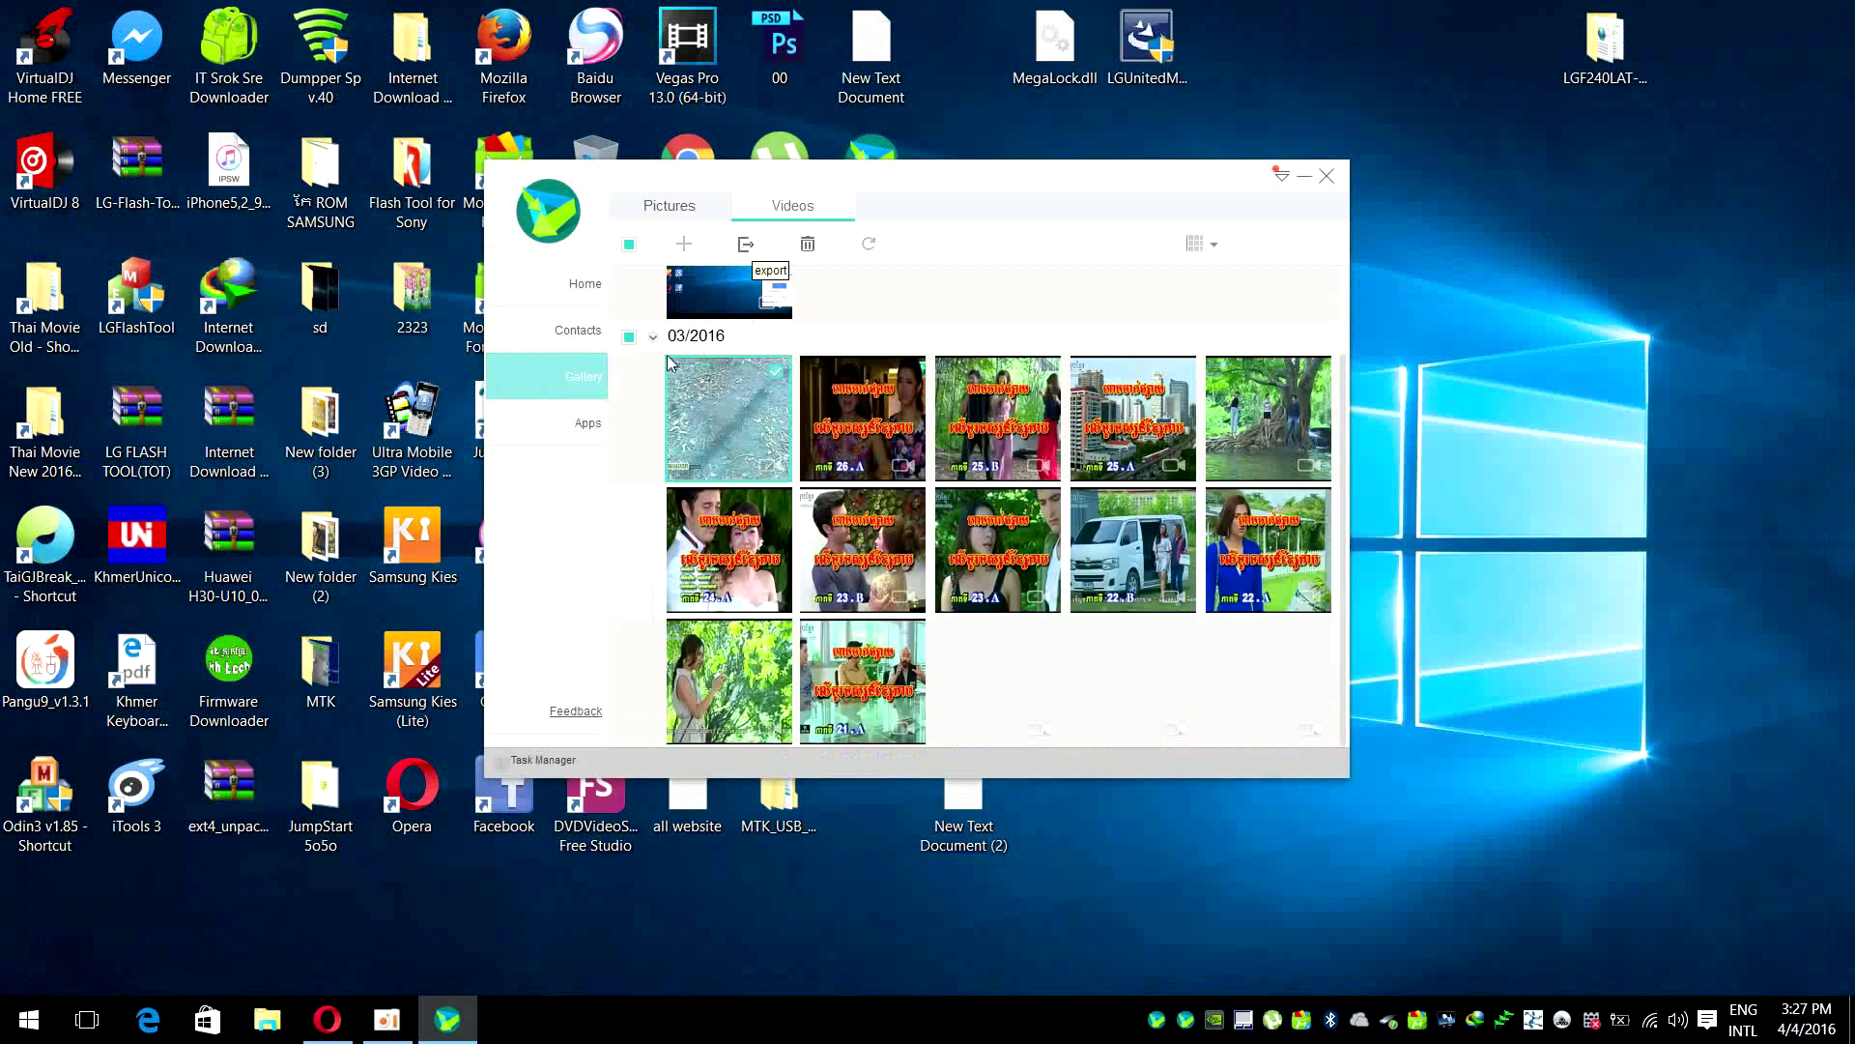
# Look through the list of apps installed on the phone
pyautogui.click(567, 438)
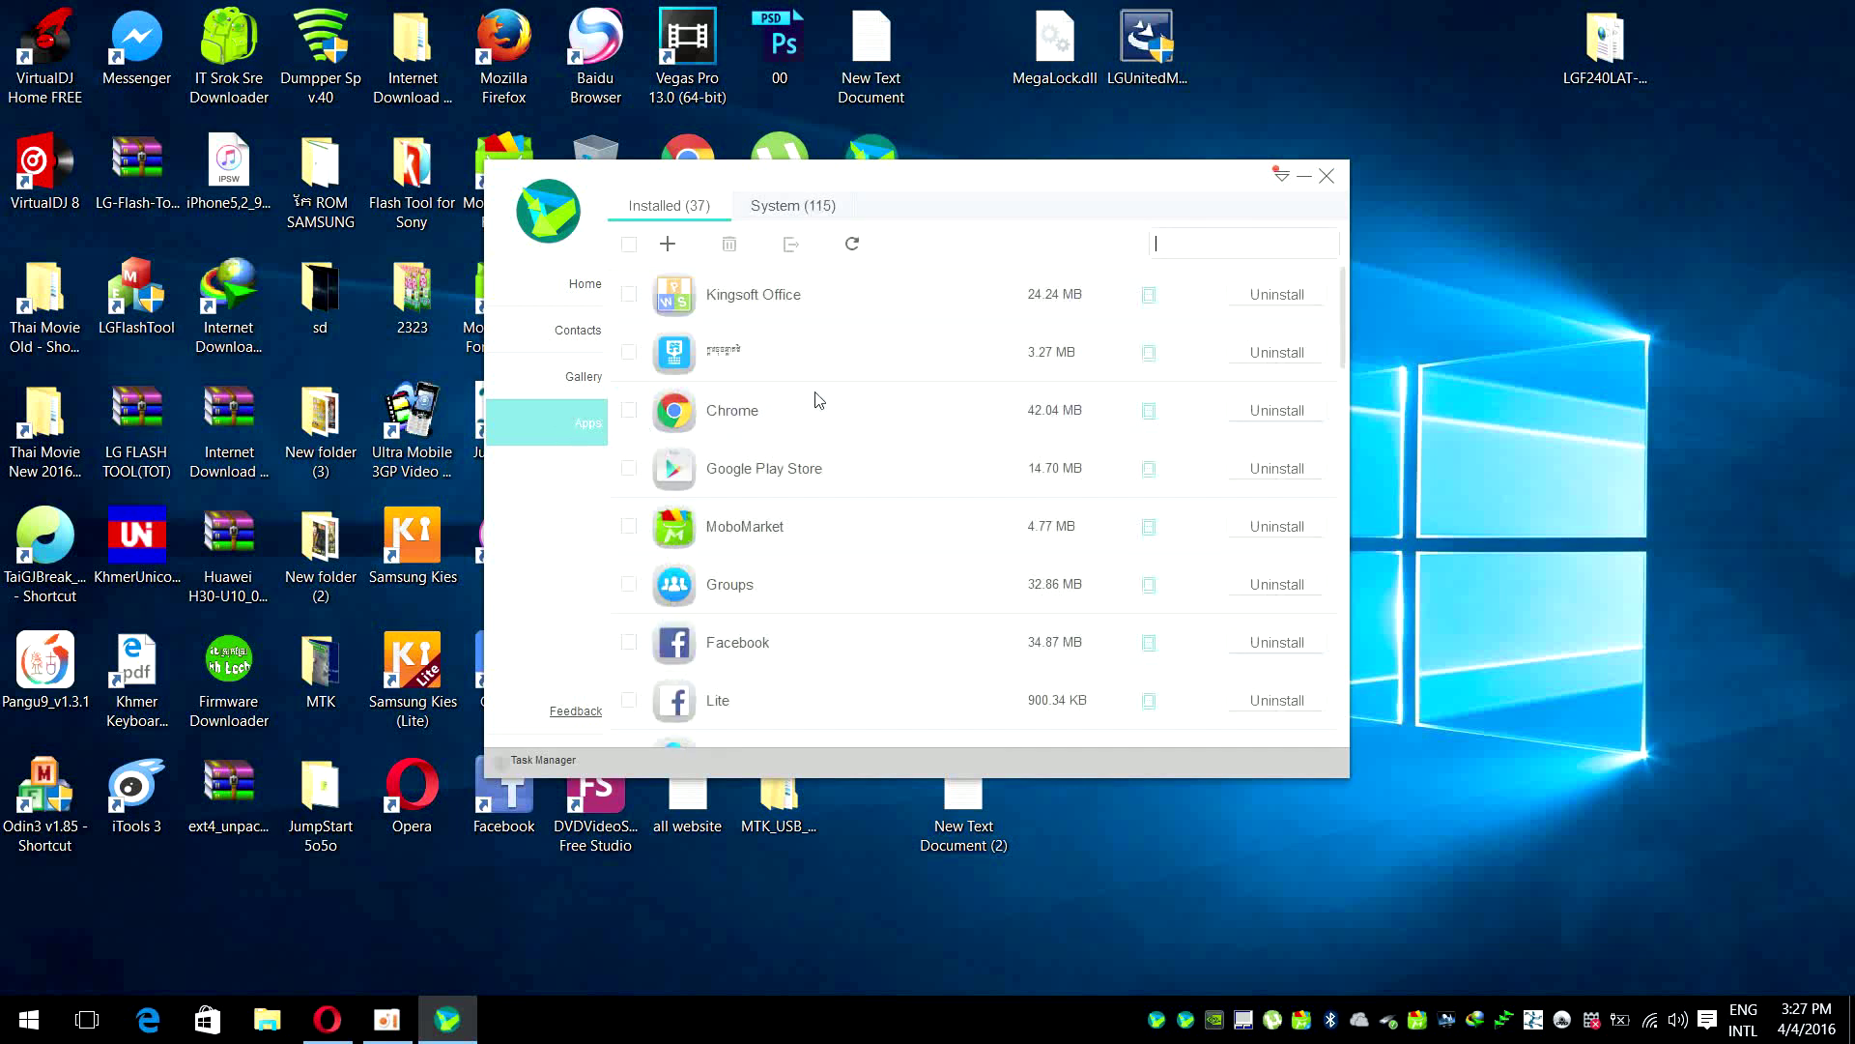
pyautogui.scroll(-6, 819, 401)
pyautogui.scroll(-10, 822, 406)
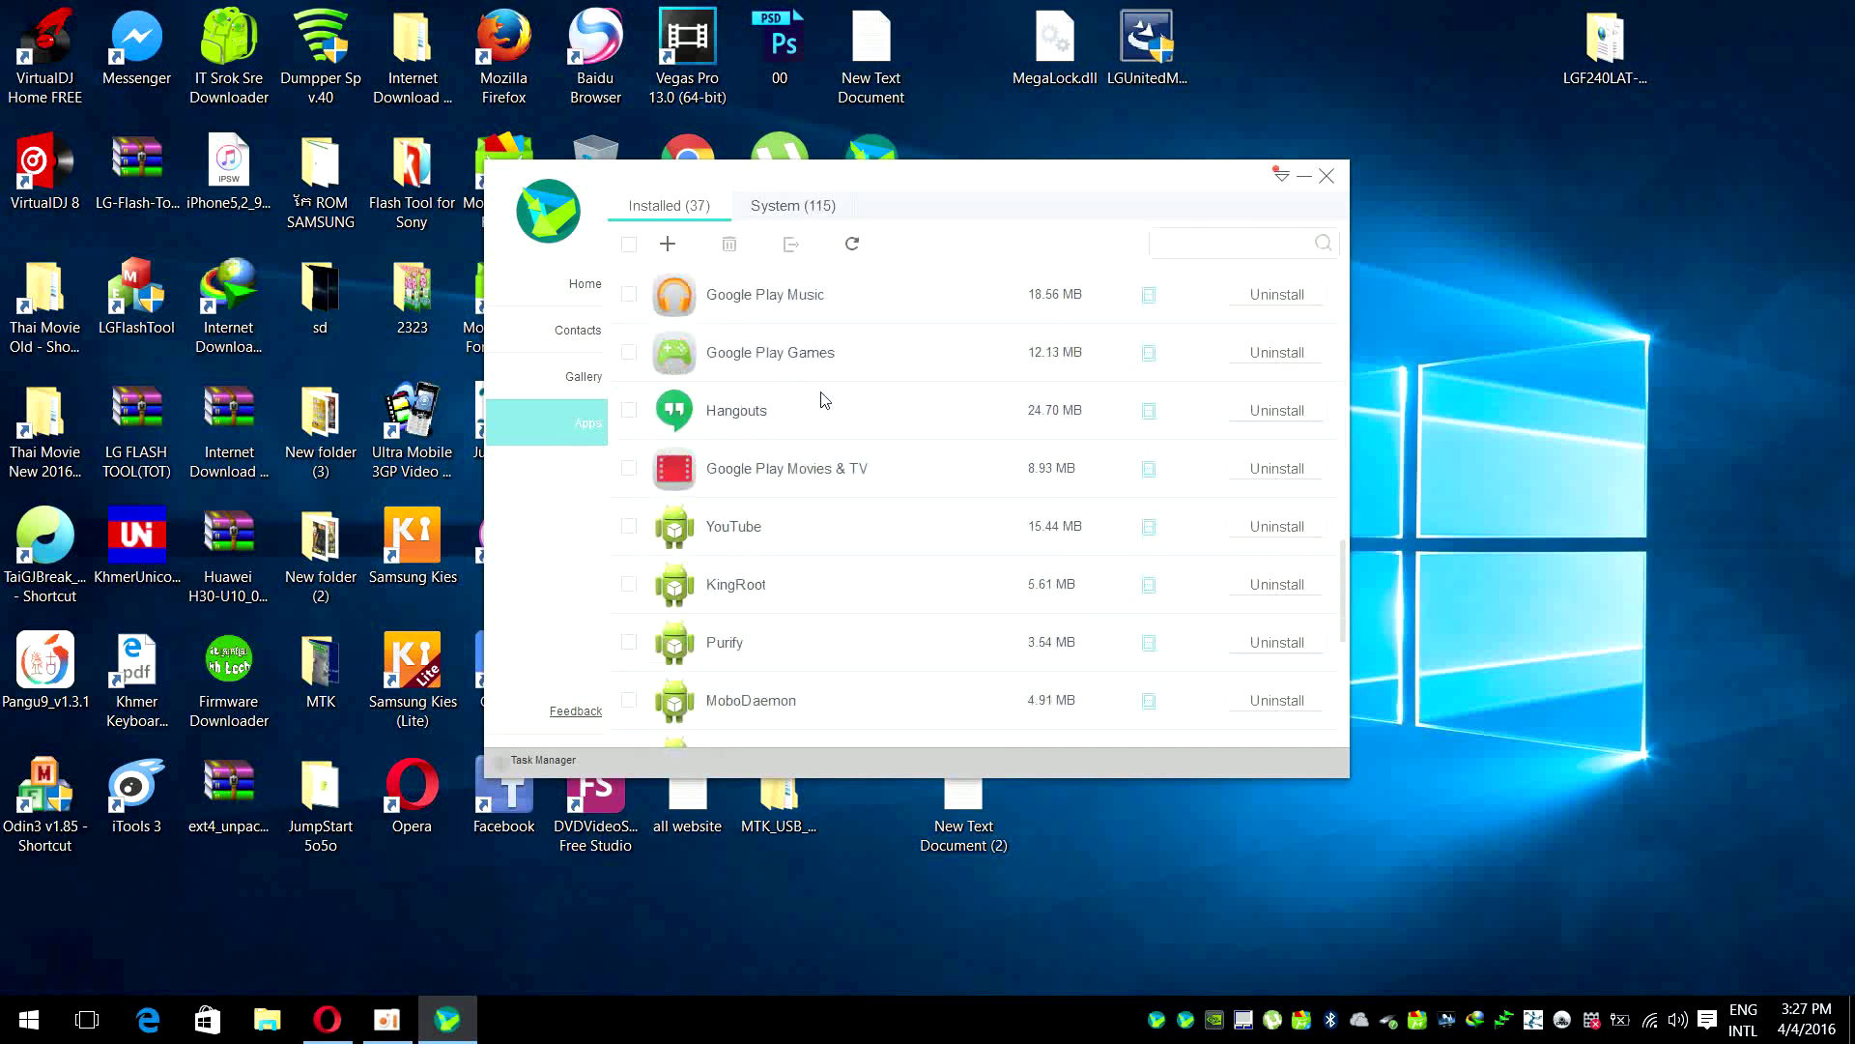
pyautogui.scroll(14, 812, 418)
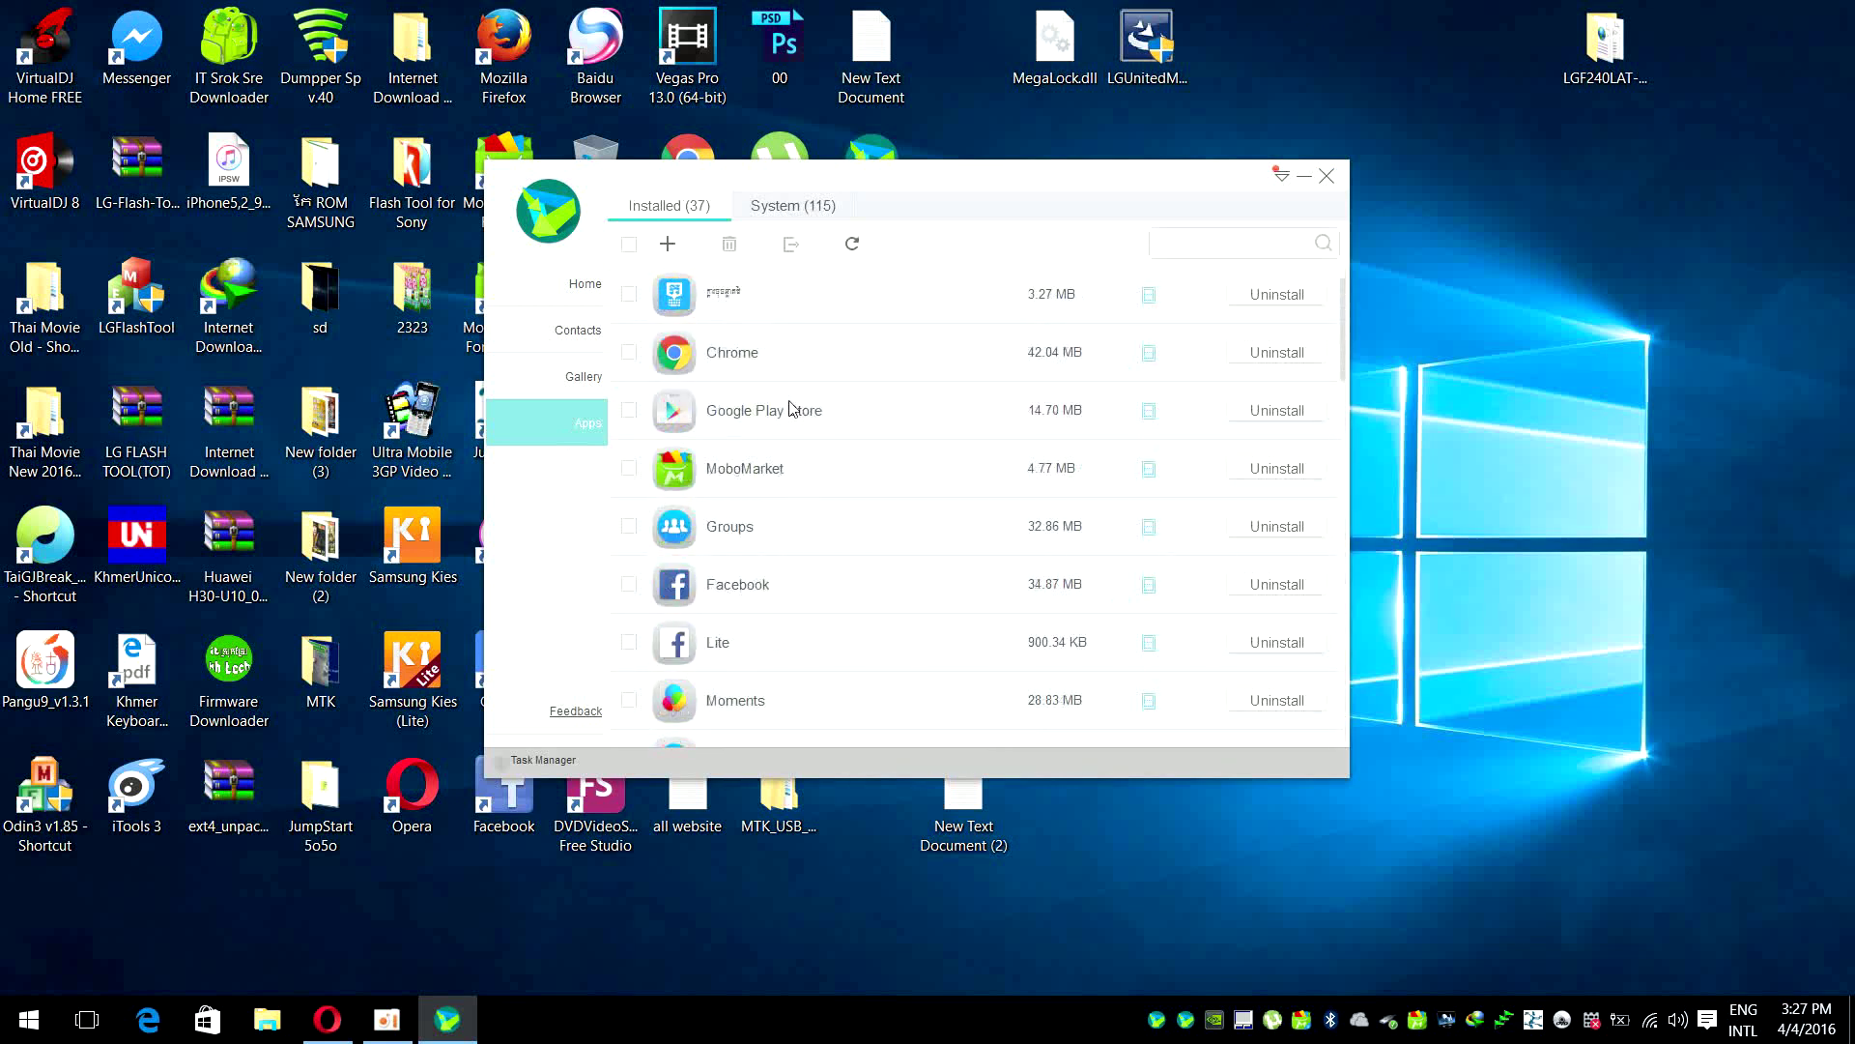
# Select all the apps in the phone's list of installed apps
pyautogui.scroll(1, 808, 411)
pyautogui.click(629, 245)
pyautogui.click(629, 244)
pyautogui.click(629, 294)
pyautogui.click(630, 352)
pyautogui.click(629, 411)
pyautogui.click(629, 245)
pyautogui.click(629, 245)
pyautogui.click(629, 245)
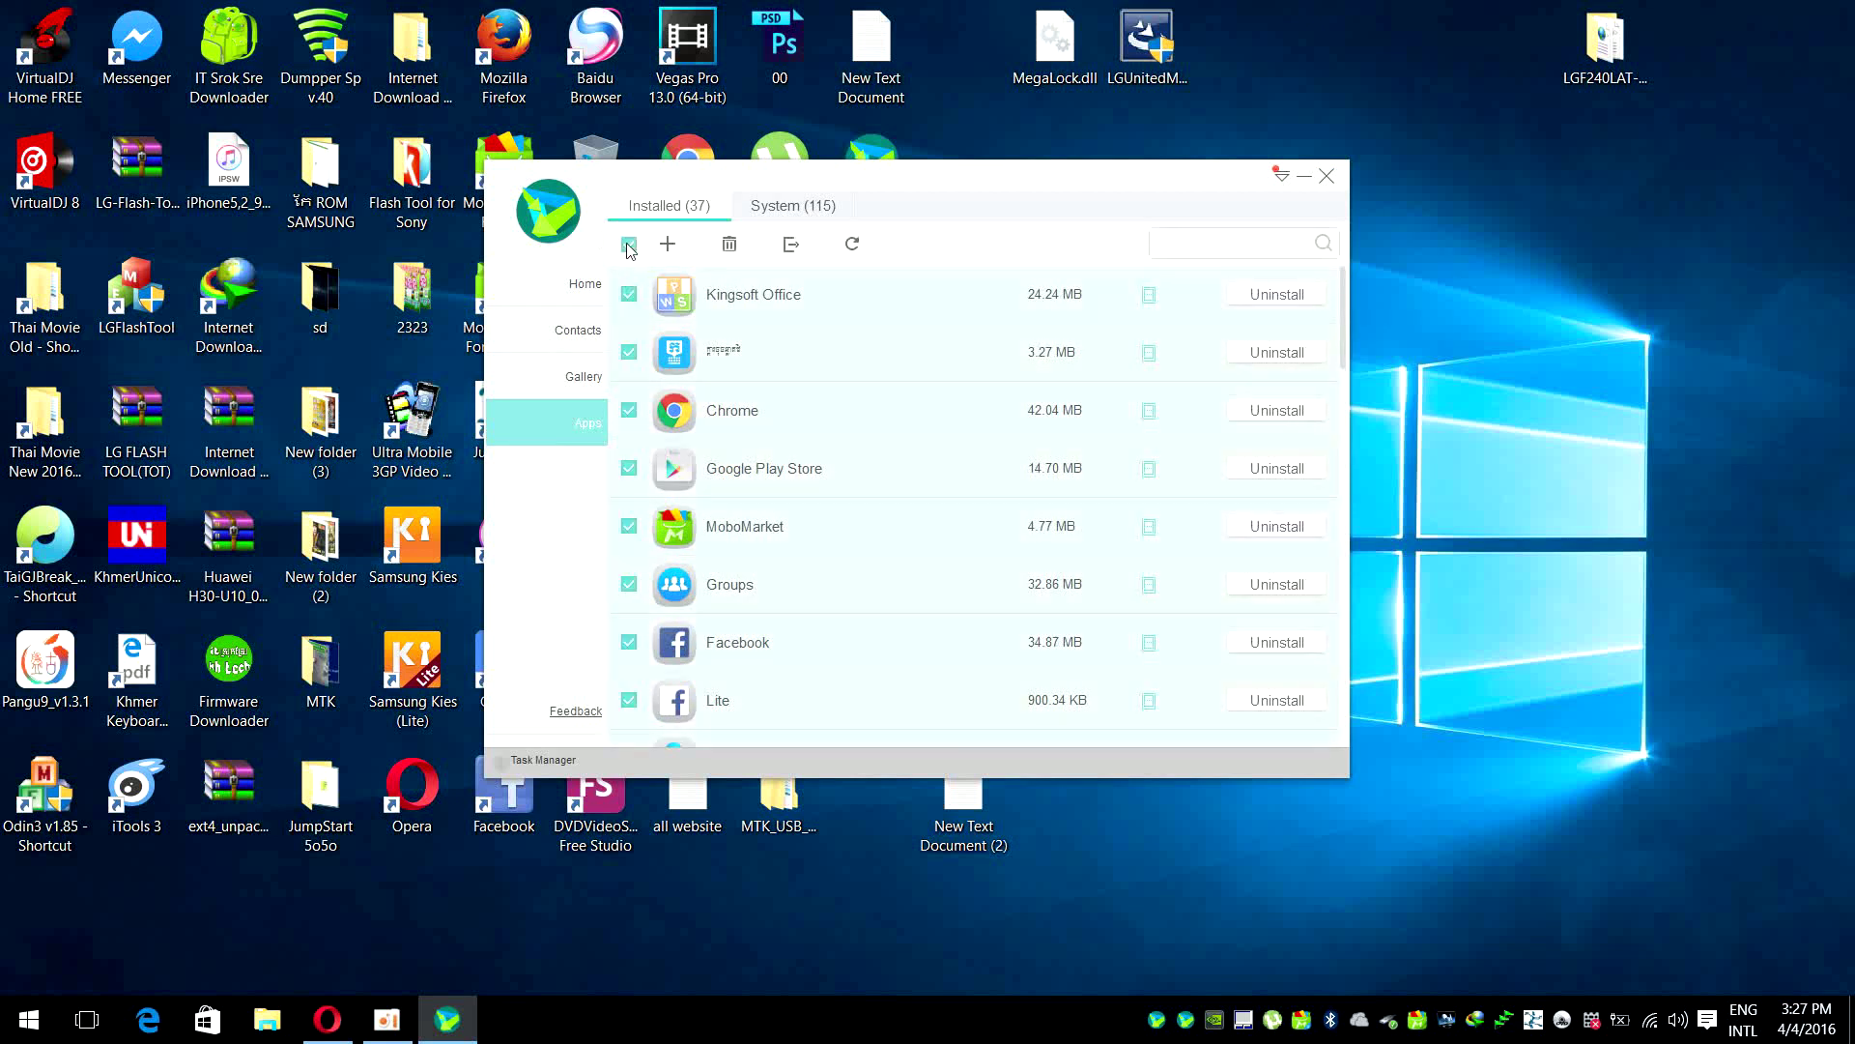
# Export the selected apps to a new folder named APK inside the computer's Downloads folder
pyautogui.click(808, 246)
pyautogui.scroll(-2, 978, 512)
pyautogui.scroll(-4, 979, 510)
pyautogui.scroll(2, 957, 483)
pyautogui.scroll(1, 877, 456)
pyautogui.doubleClick(870, 421)
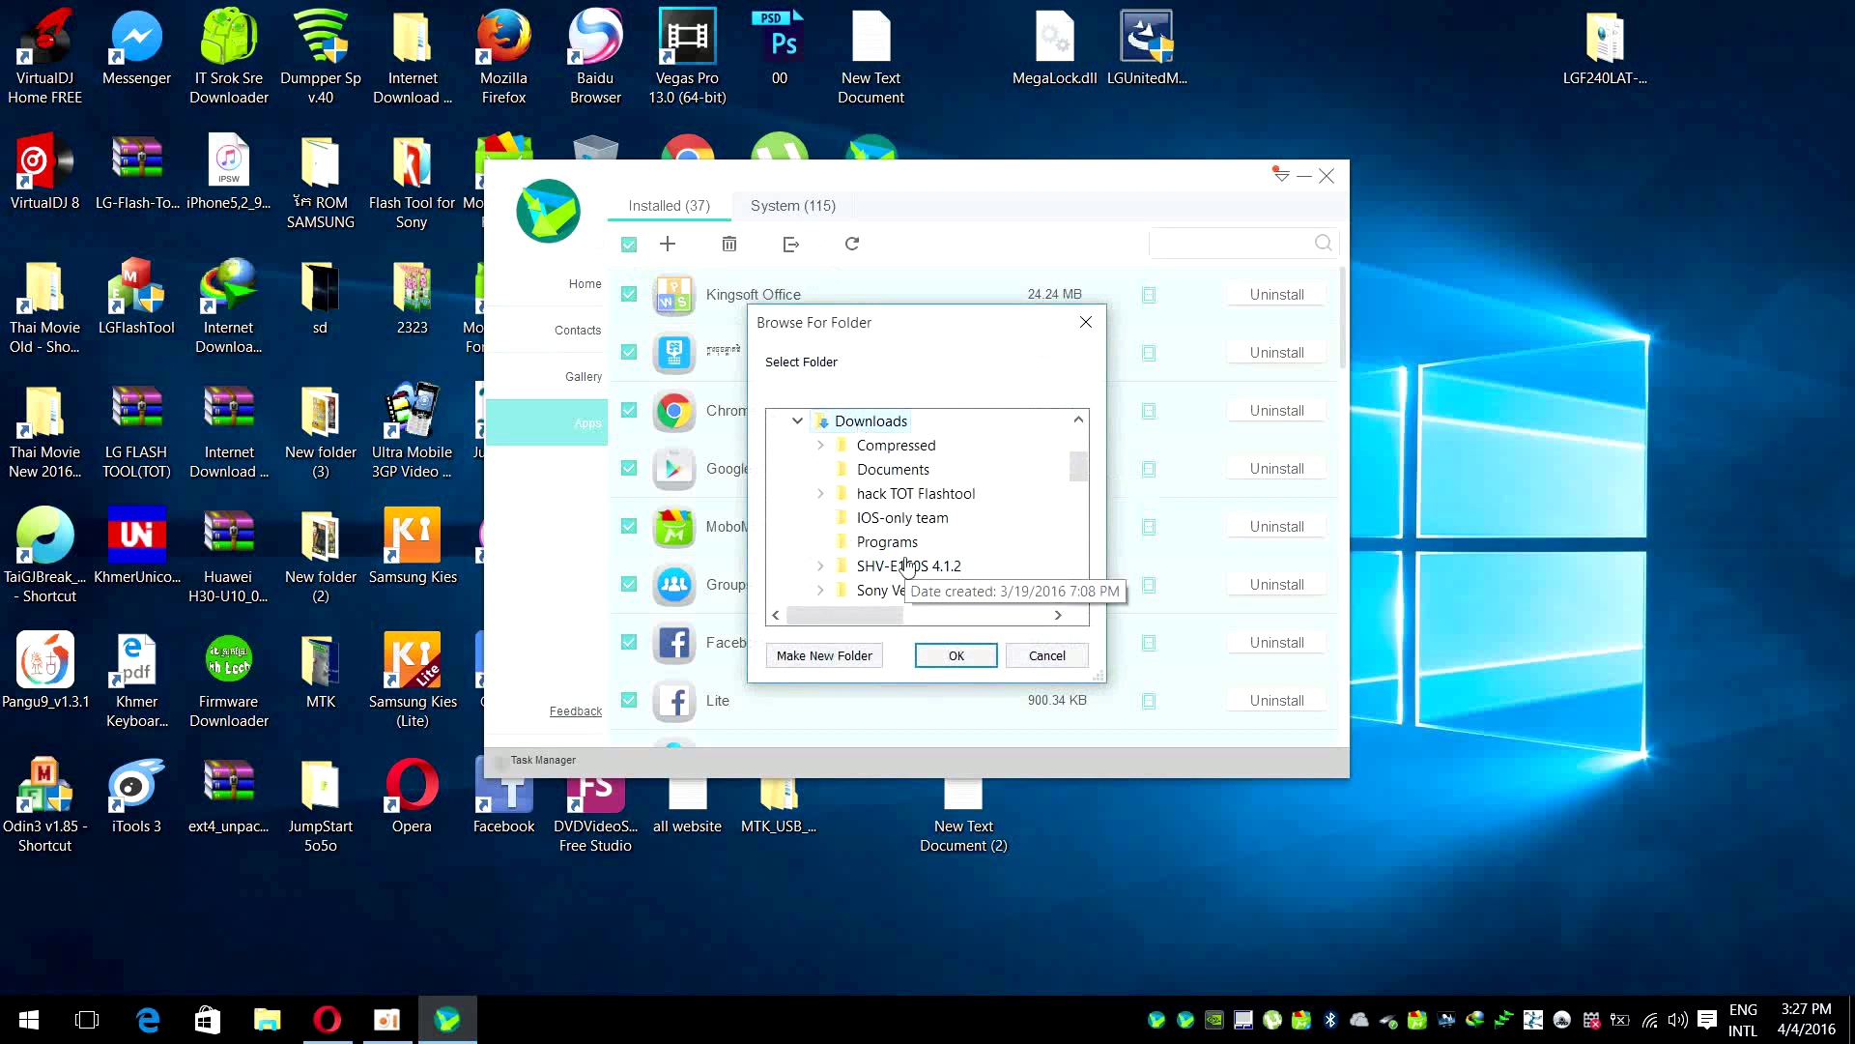
pyautogui.click(824, 655)
pyautogui.press('BackSpace')
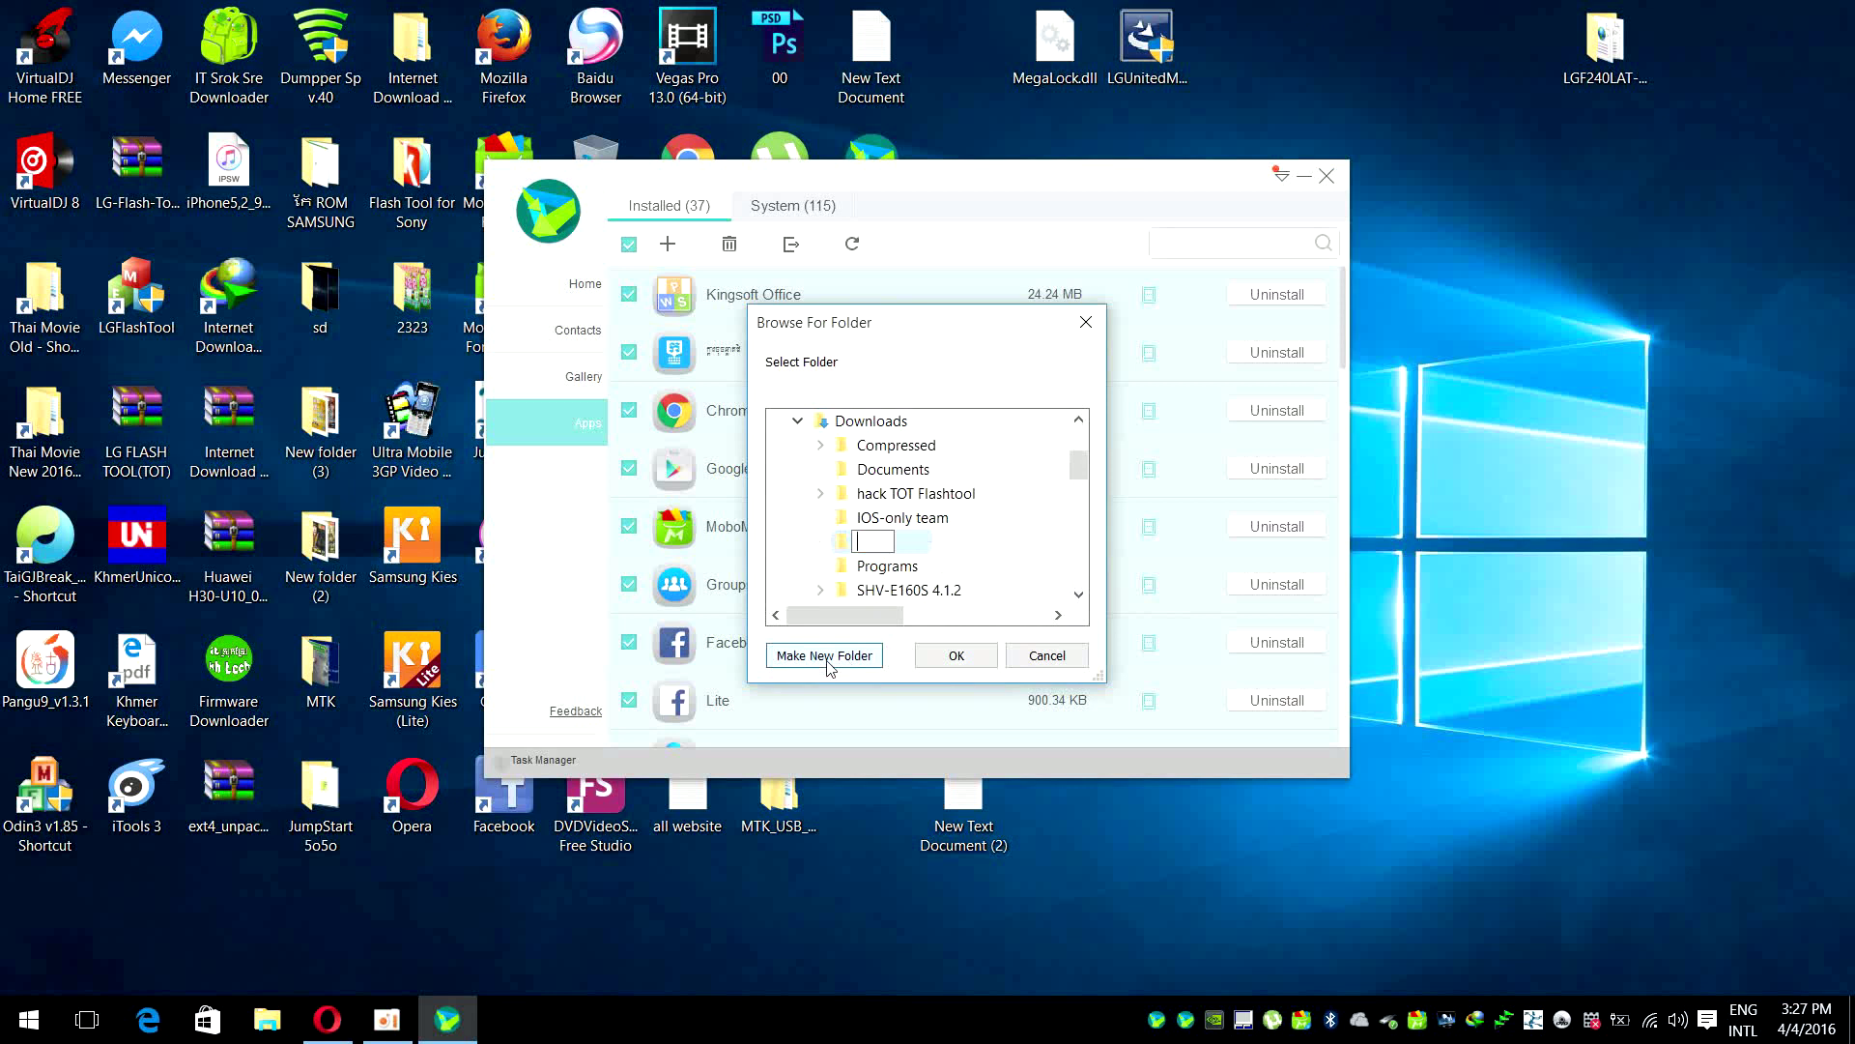
pyautogui.write('APK')
pyautogui.press('Return')
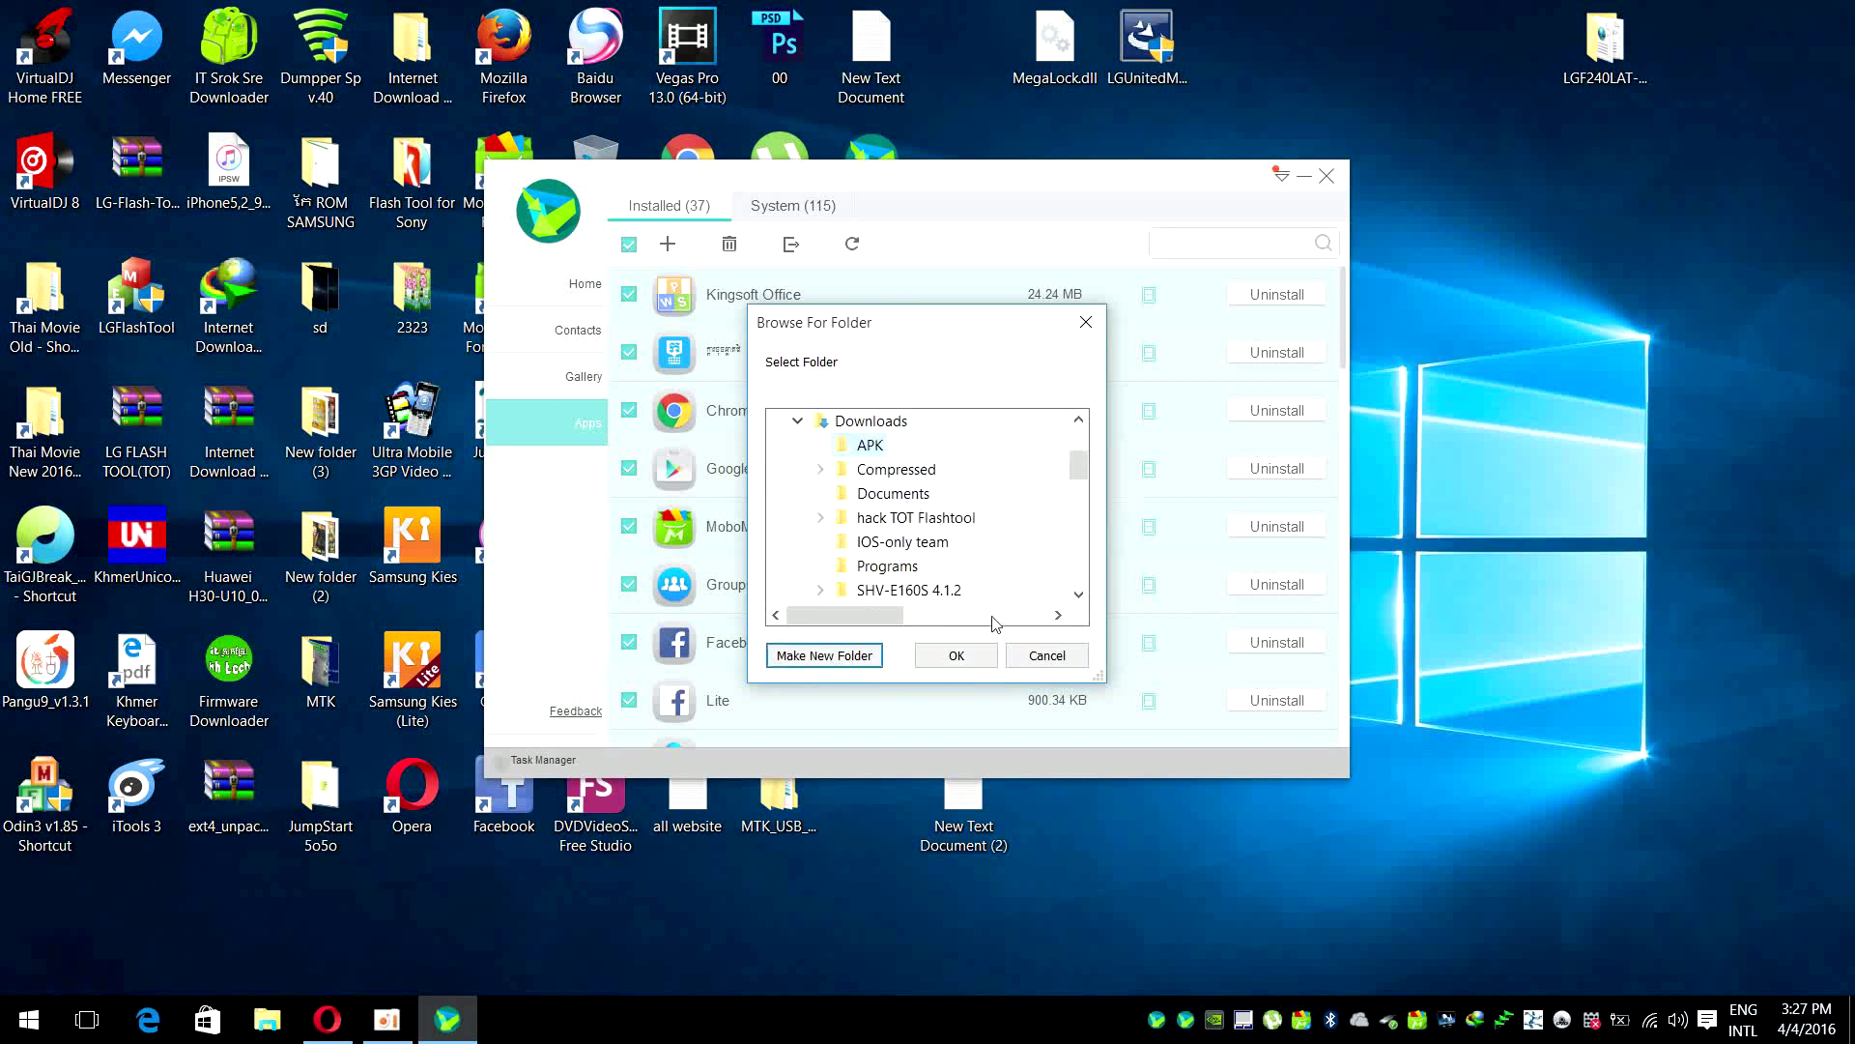
pyautogui.click(957, 655)
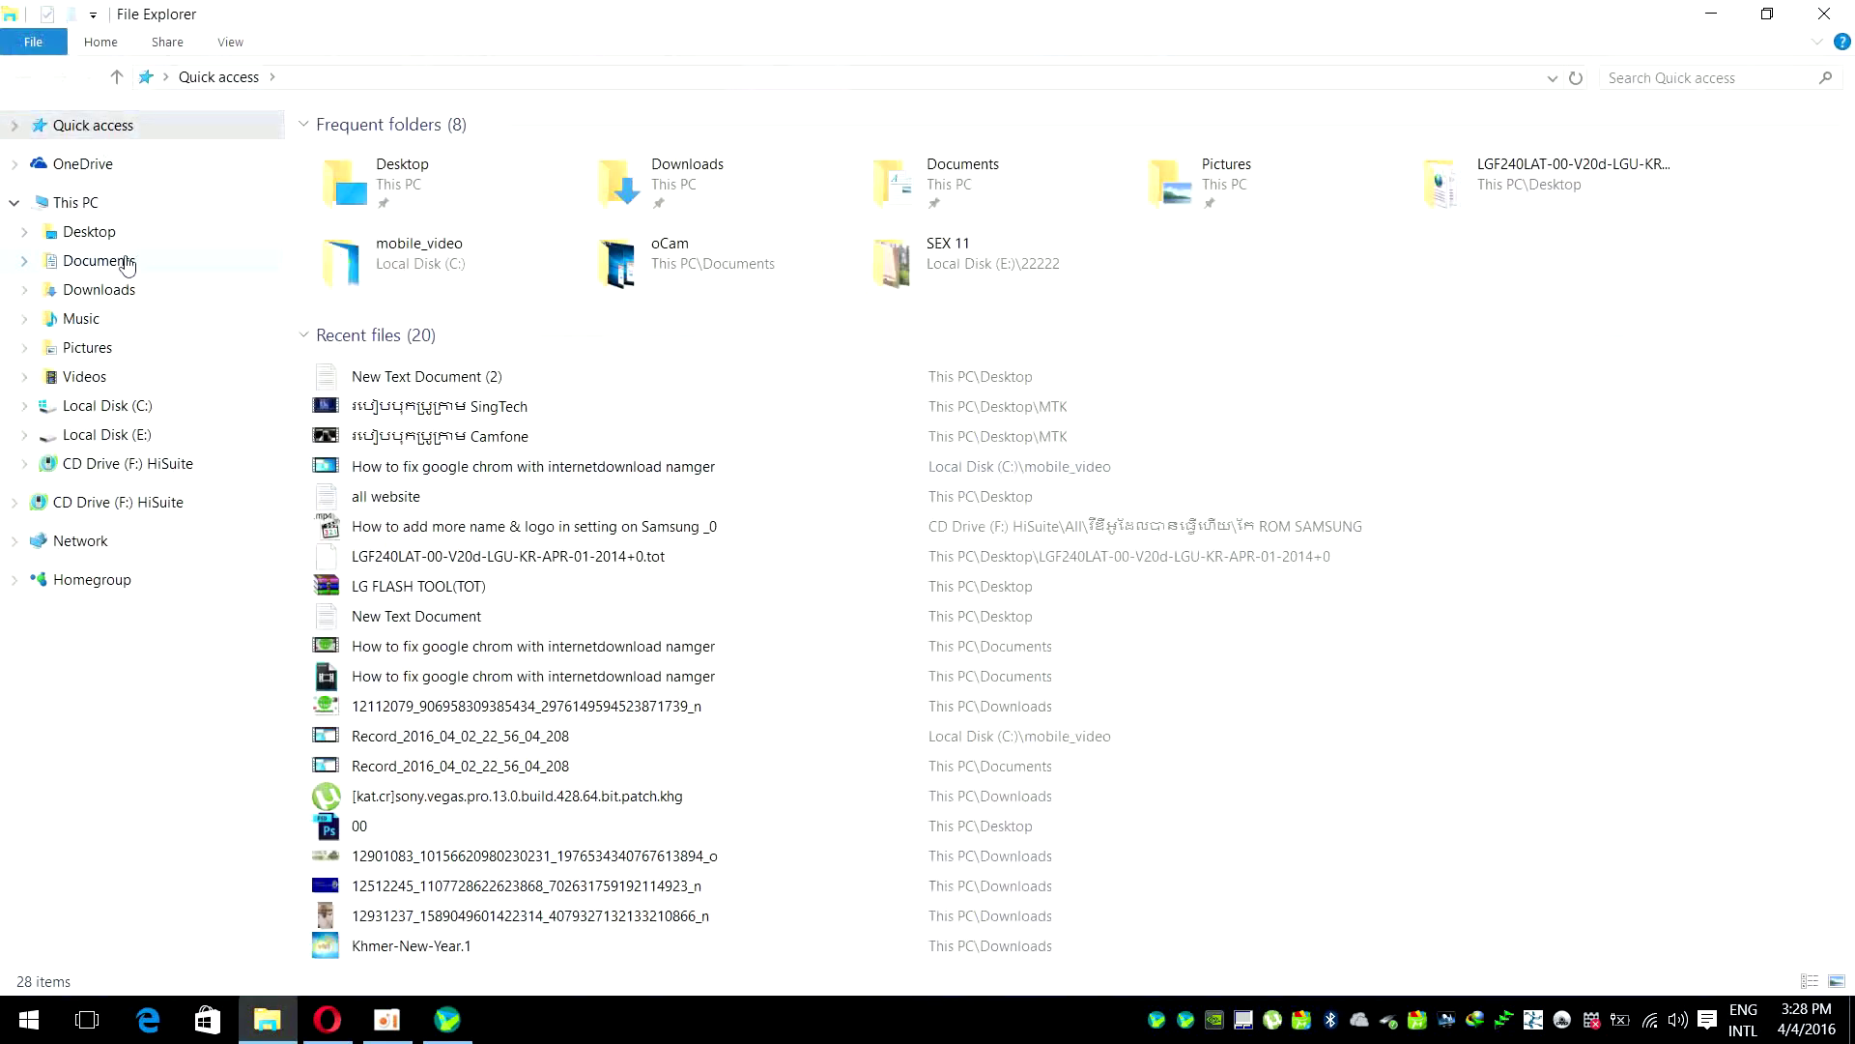
# Find the exported files in the APK folder under Downloads in File Explorer, show them as large icons, and close the window
pyautogui.click(124, 263)
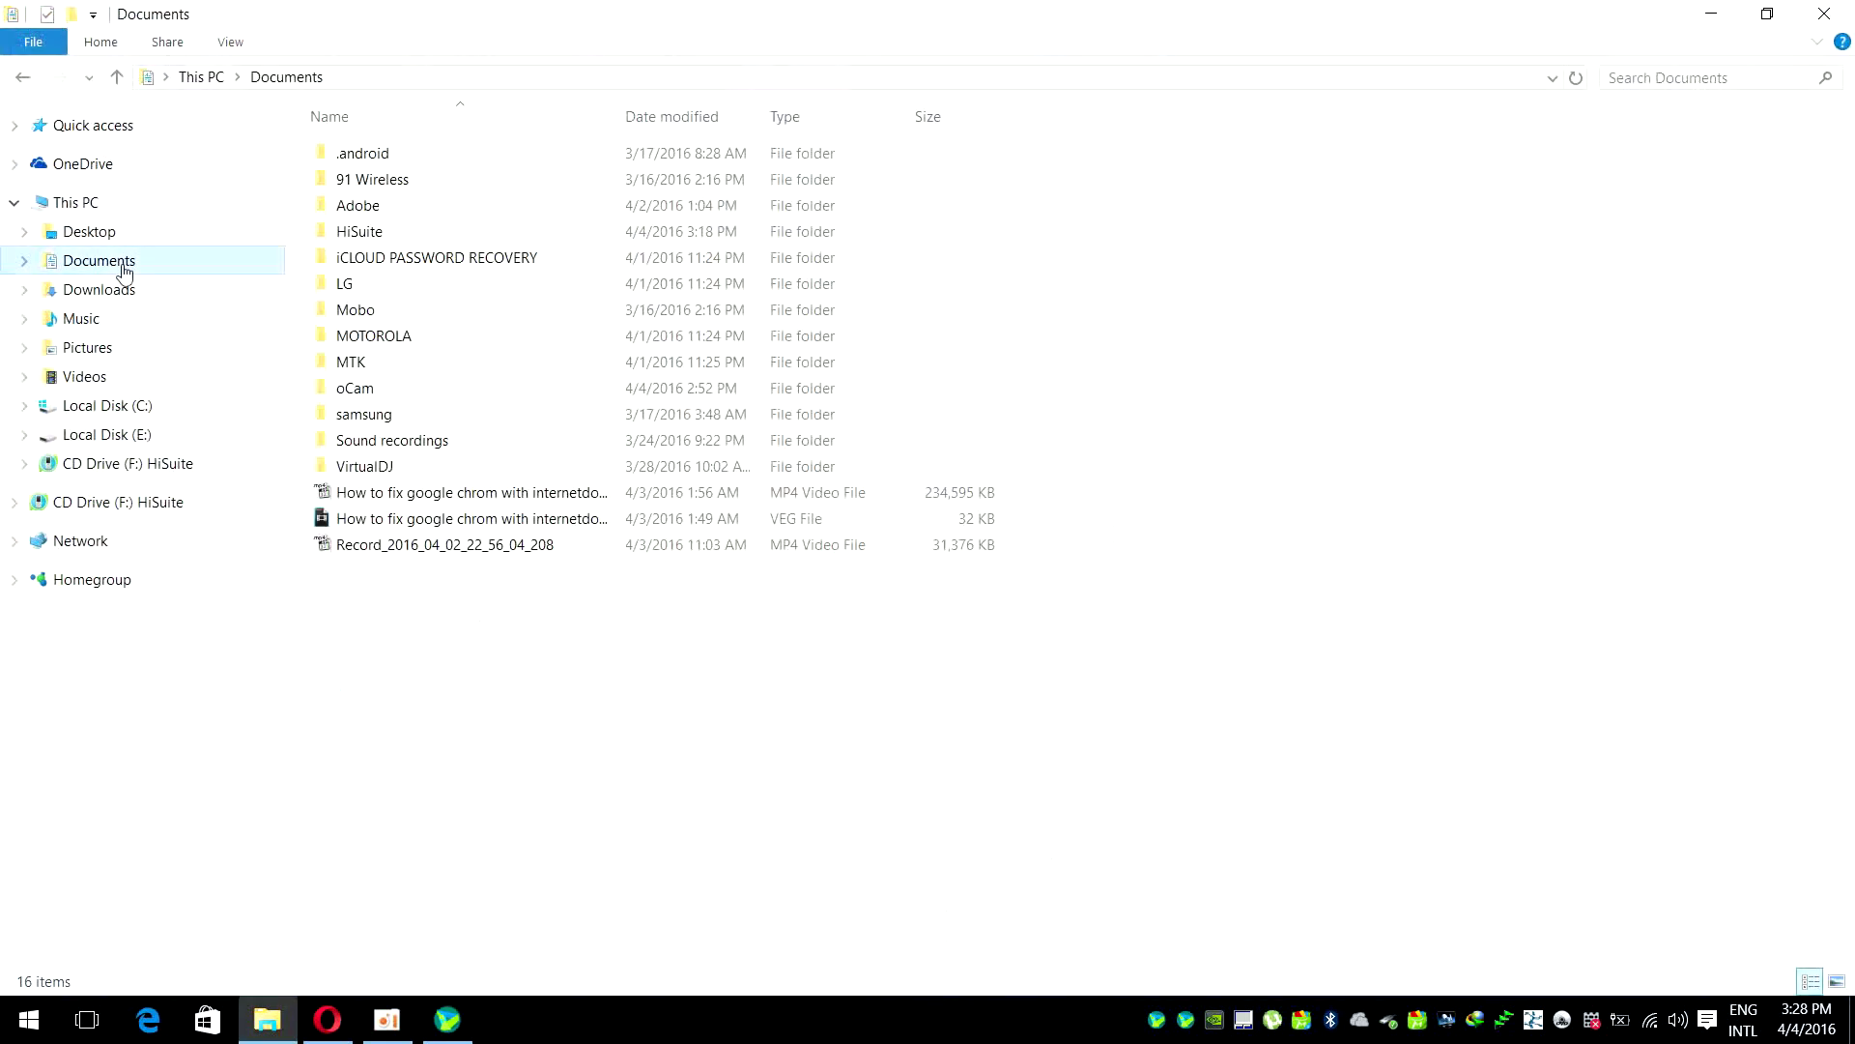
pyautogui.click(106, 290)
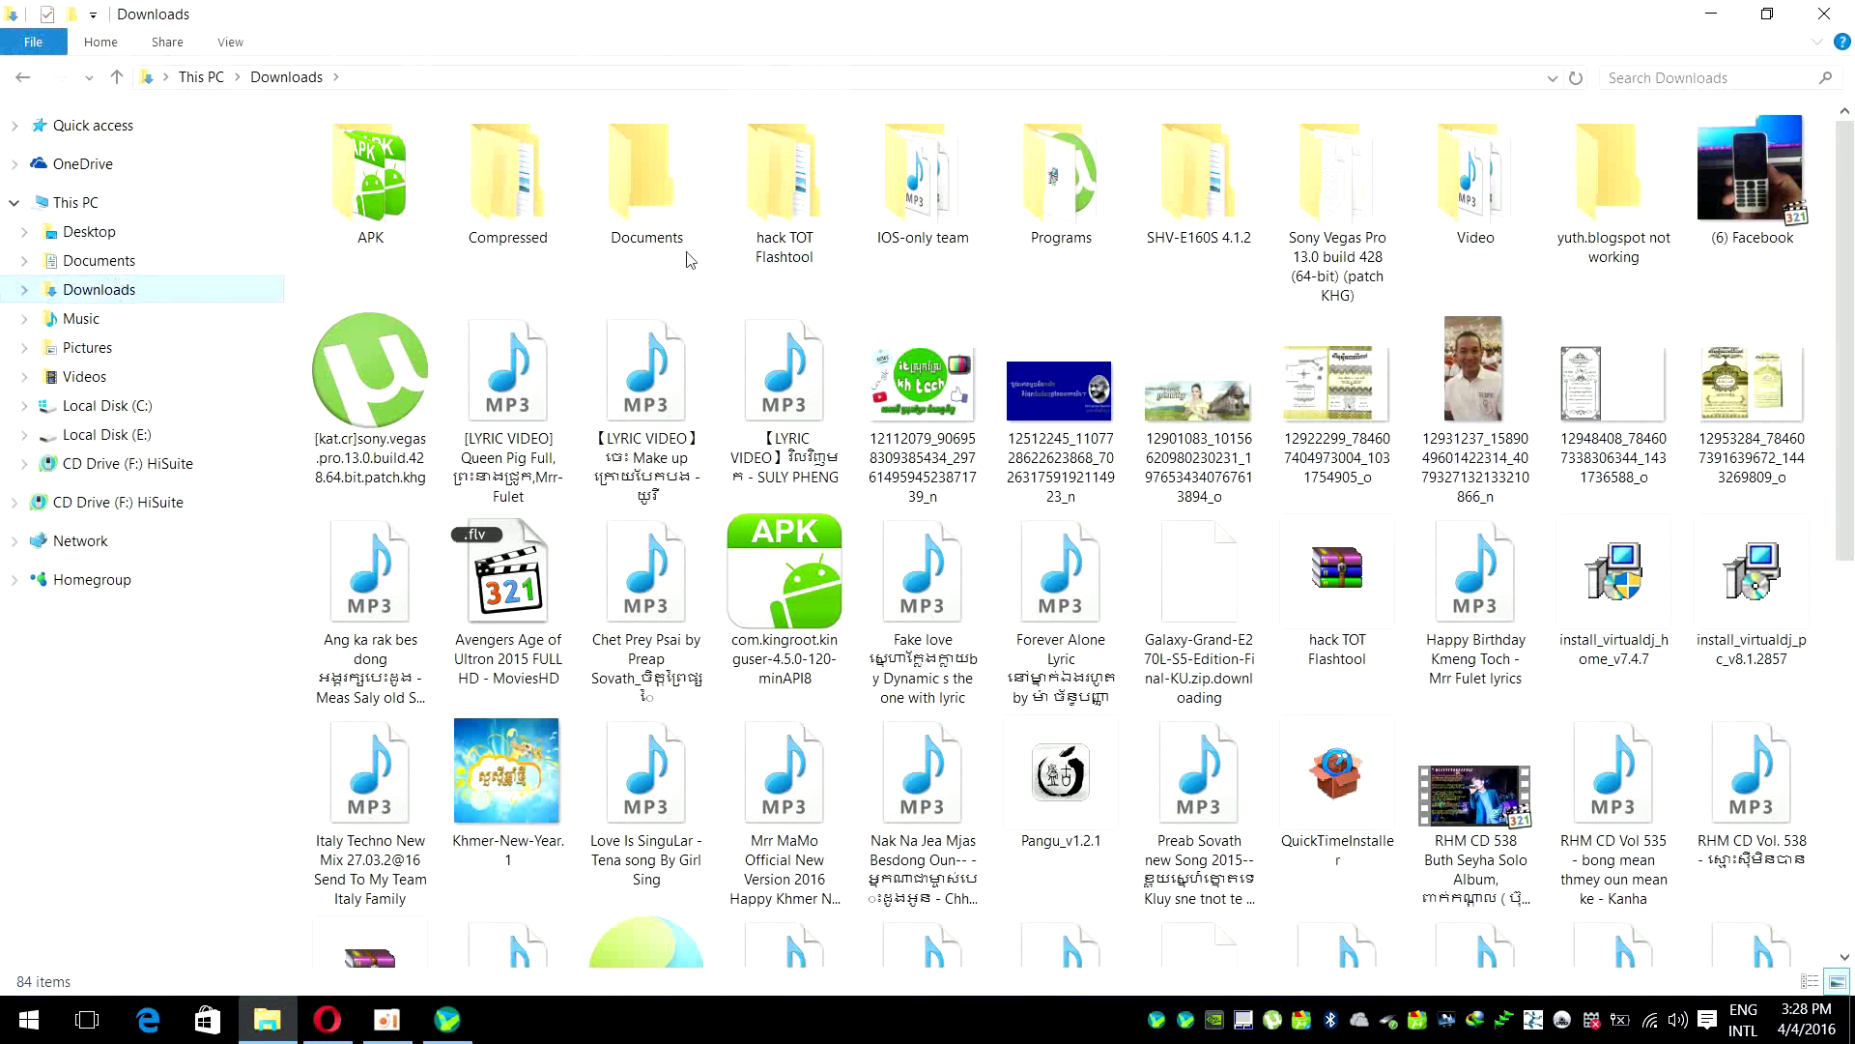
pyautogui.doubleClick(416, 242)
pyautogui.moveTo(428, 371); pyautogui.dragTo(543, 150)
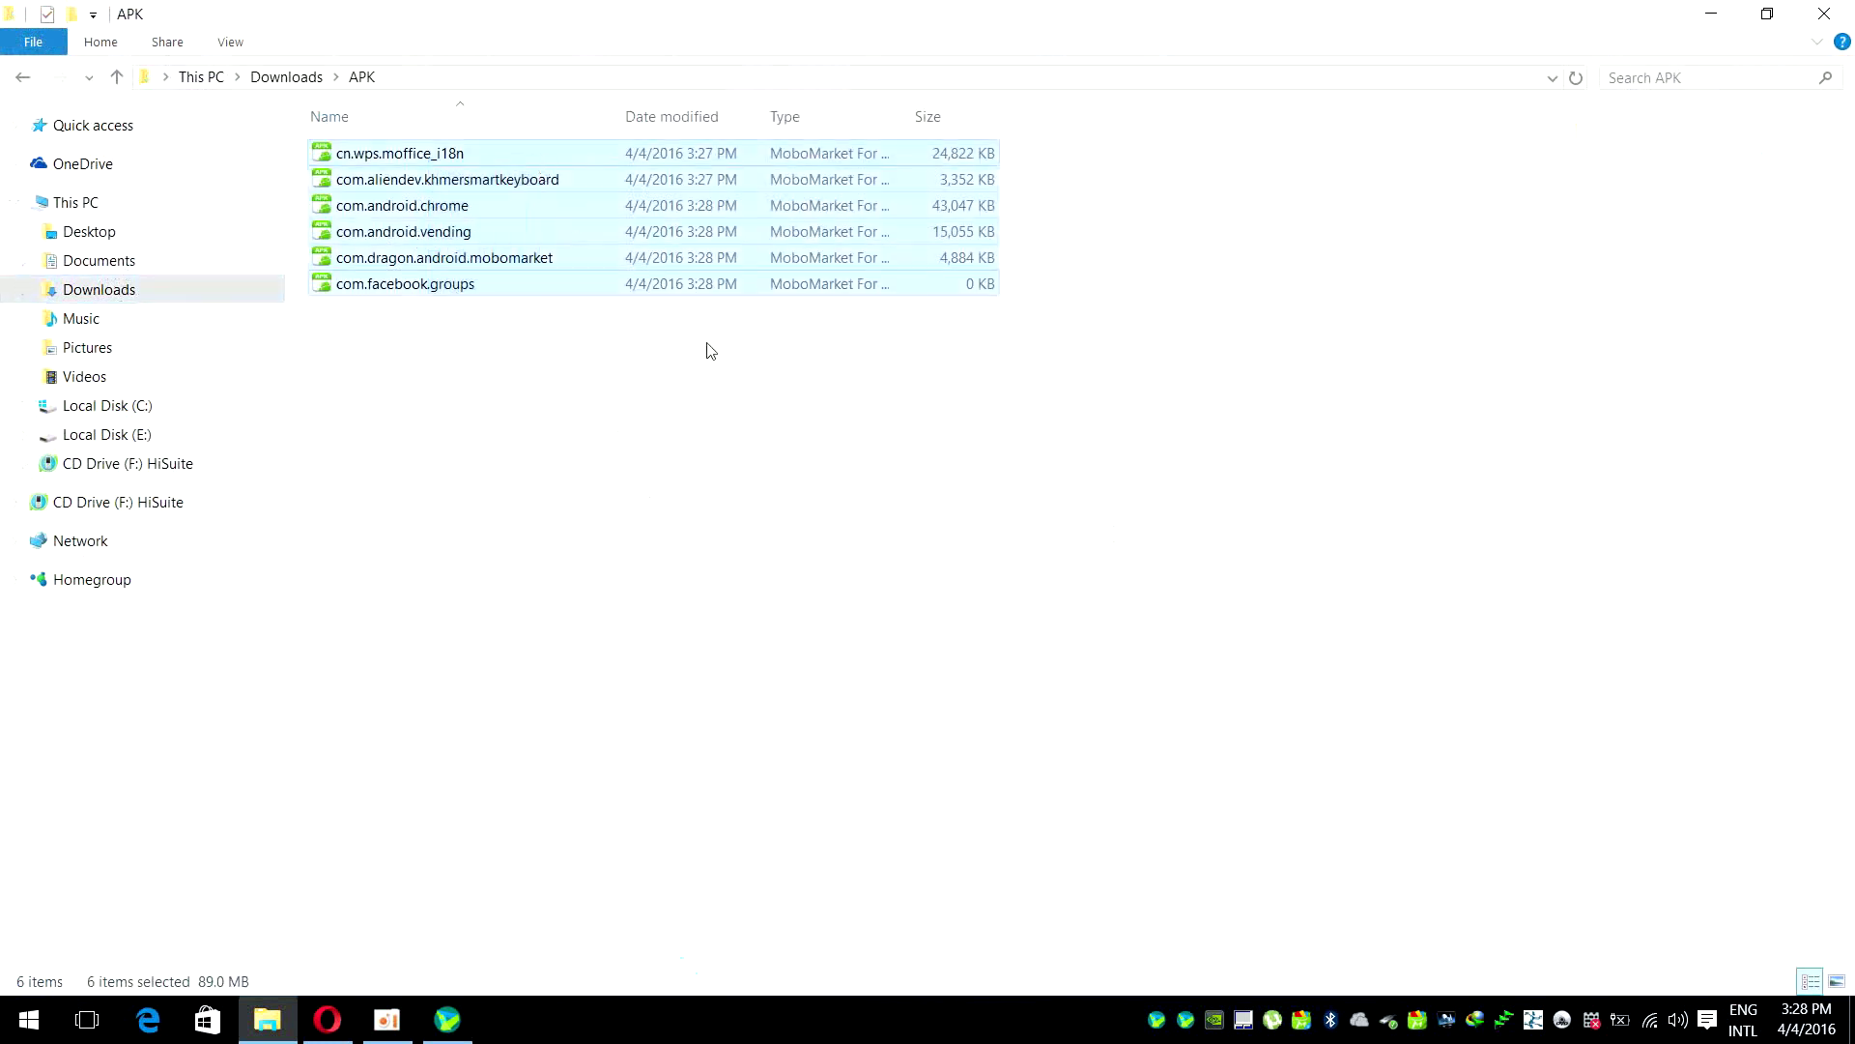
pyautogui.click(1836, 982)
pyautogui.doubleClick(828, 8)
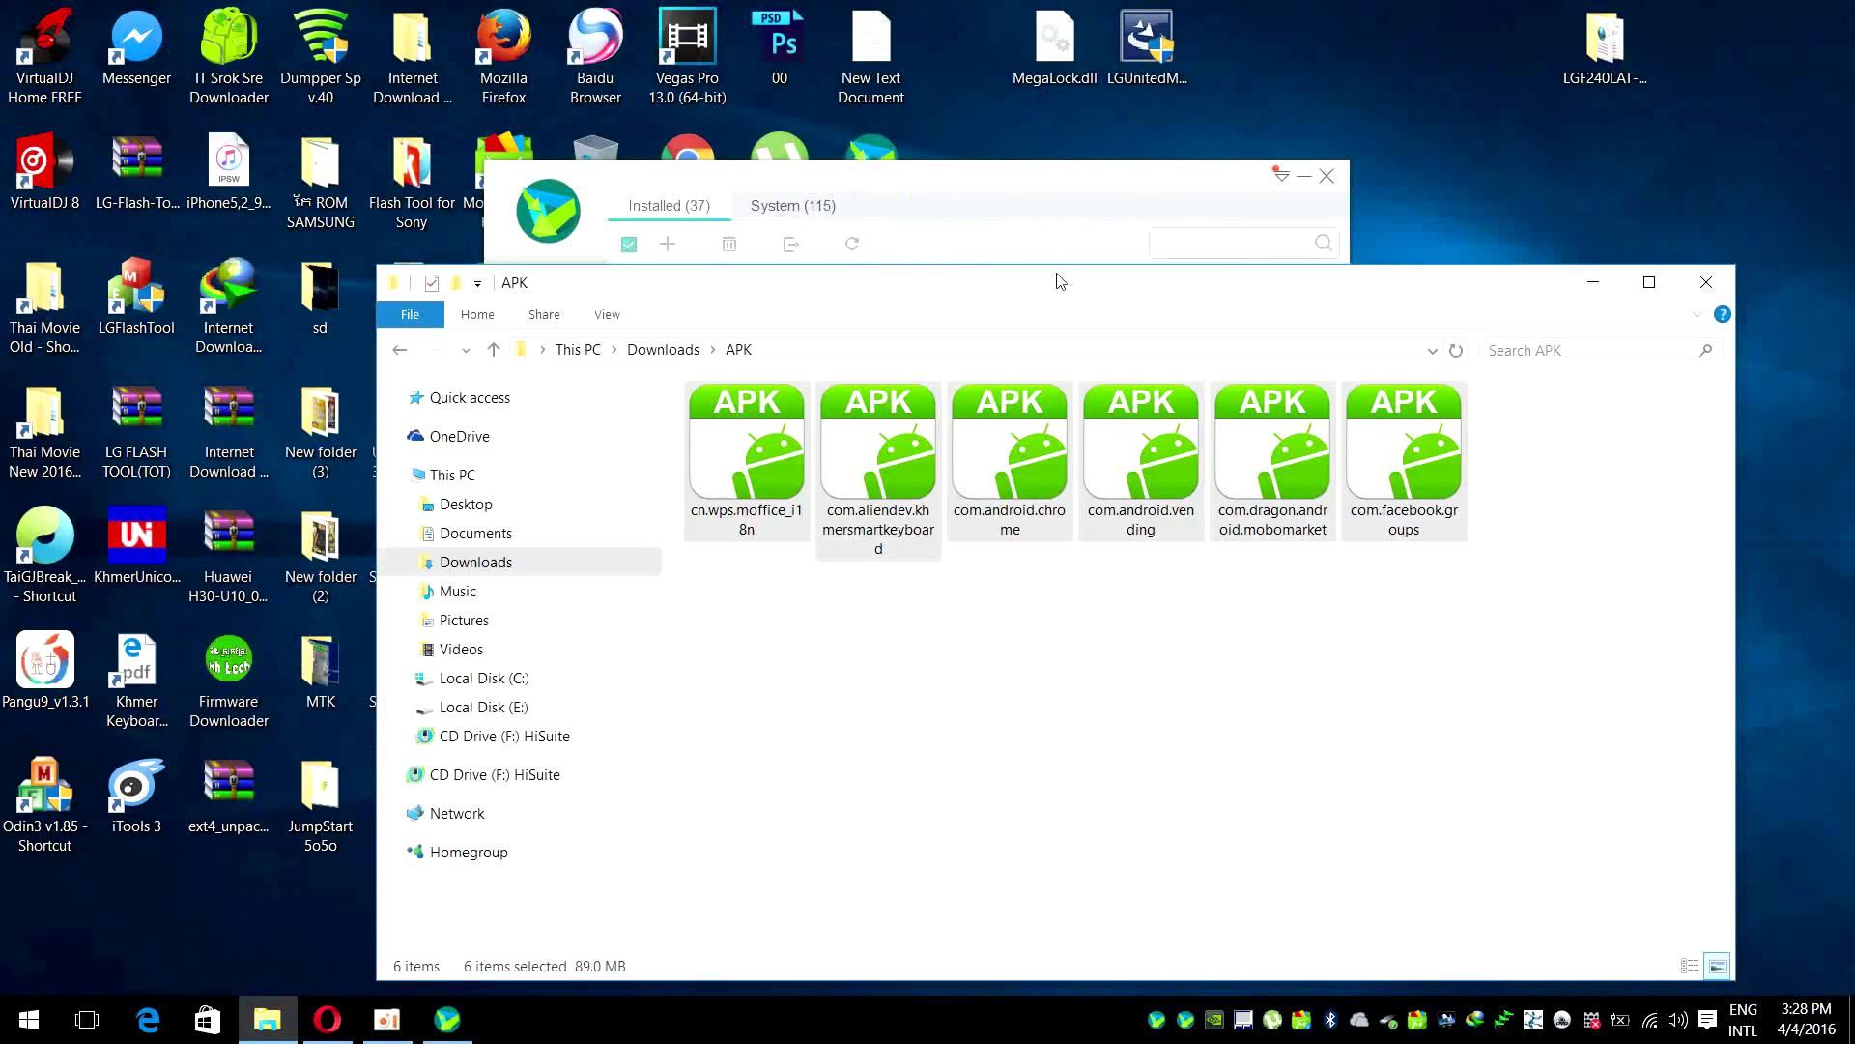
pyautogui.click(1706, 284)
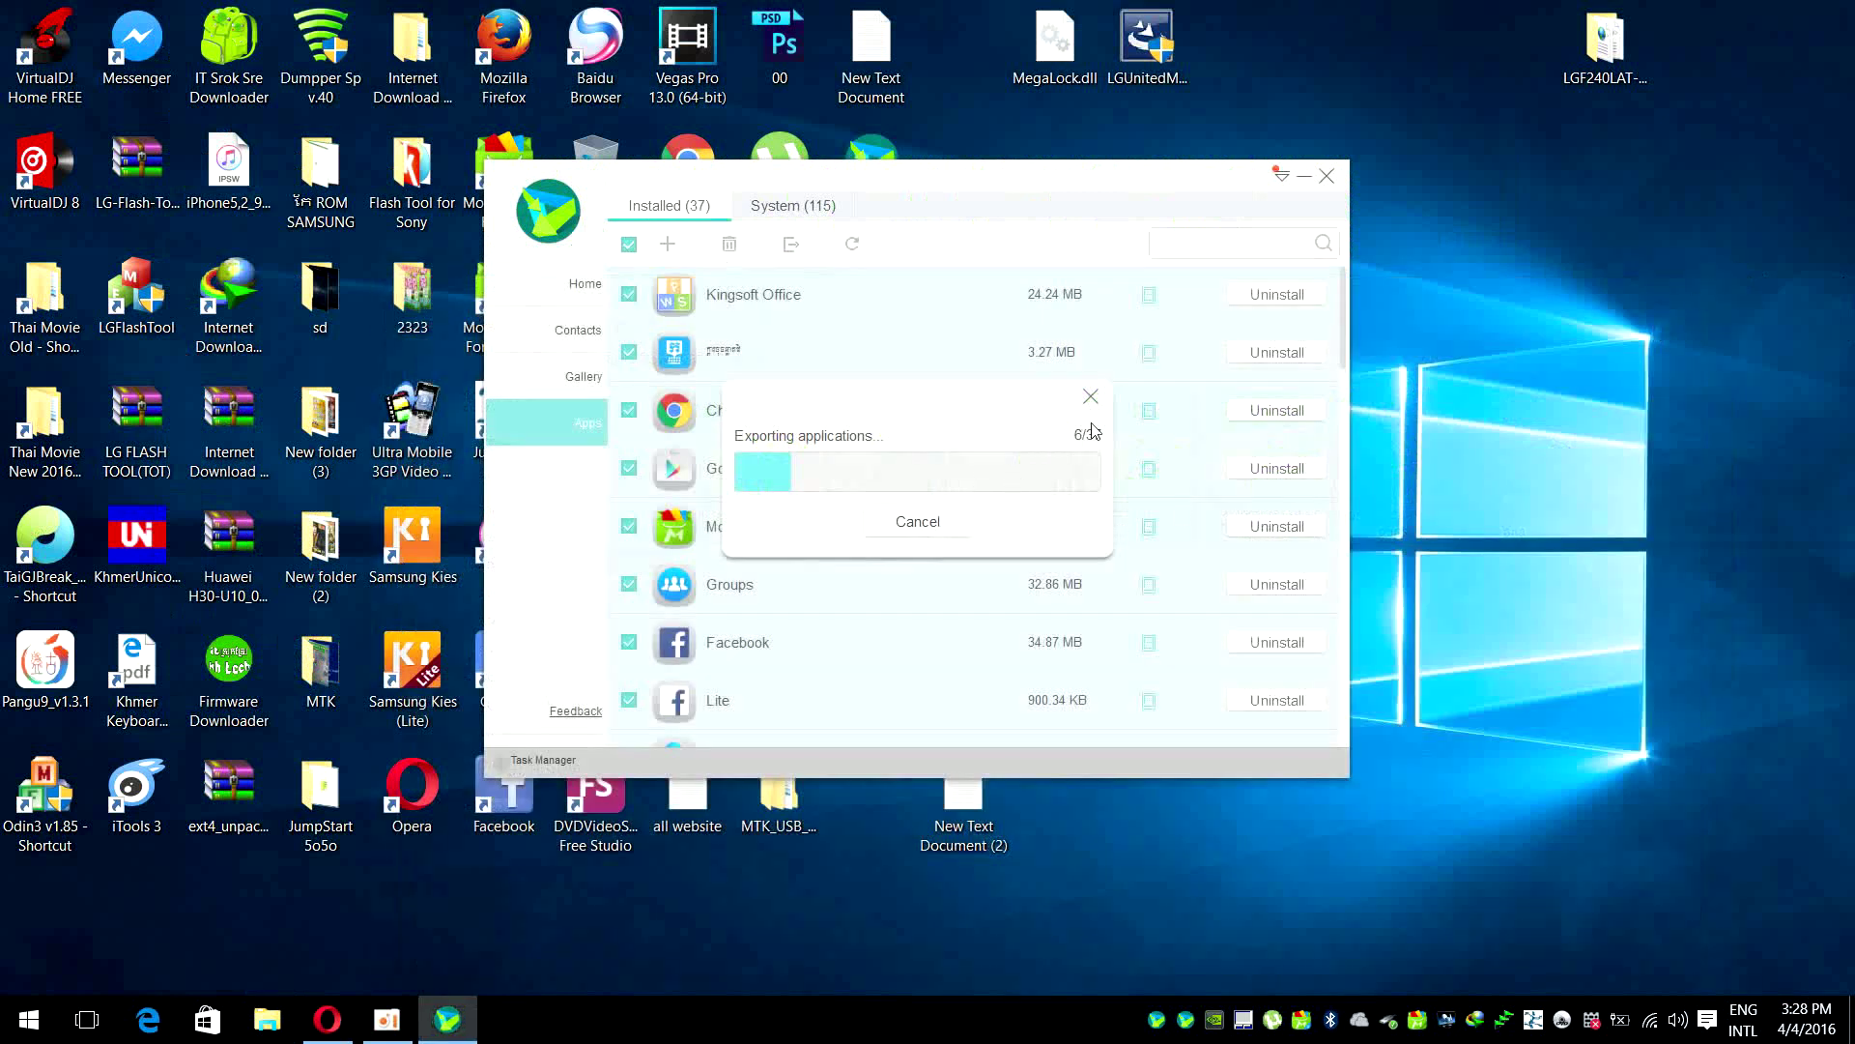
# Cancel the running app export and look through the installed apps
pyautogui.click(1090, 397)
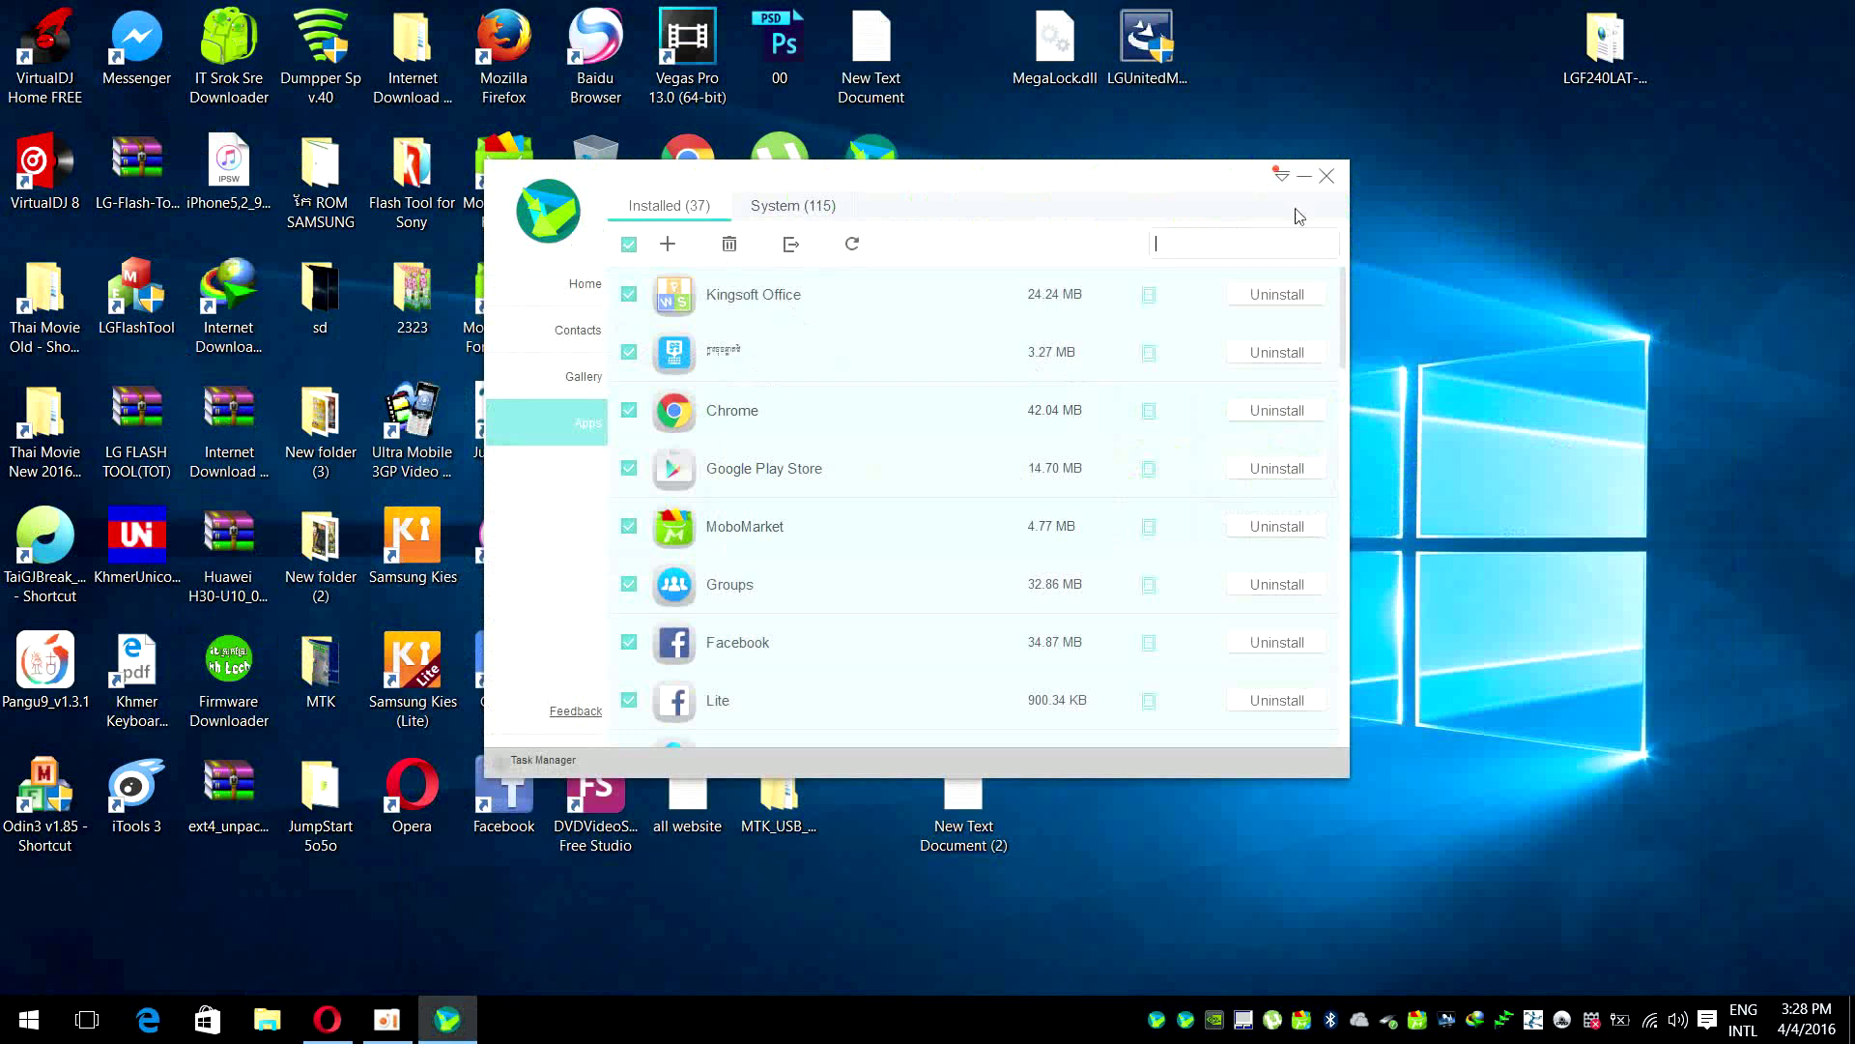
pyautogui.scroll(-10, 1081, 406)
pyautogui.scroll(-3, 1008, 460)
pyautogui.scroll(10, 1008, 460)
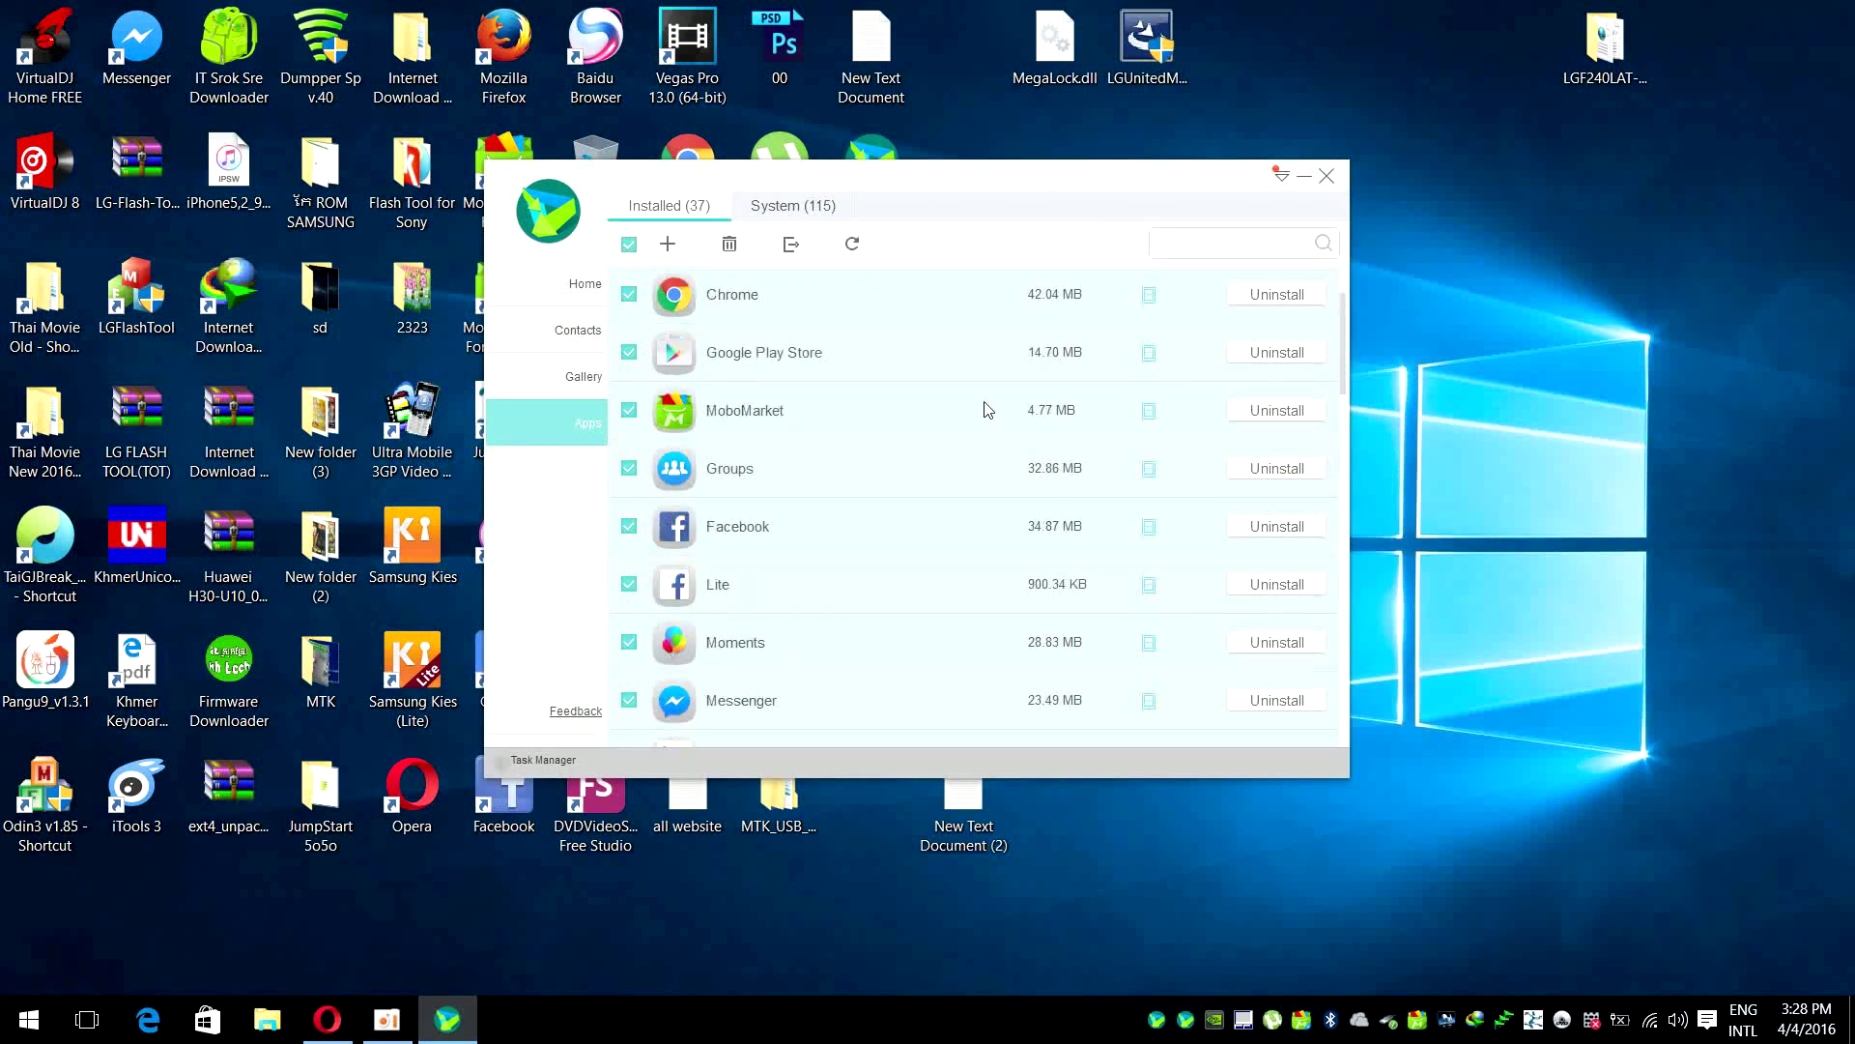
# Look through the phone's system apps, briefly selecting and deselecting Basic Daydreams, and return to the installed apps
pyautogui.click(789, 213)
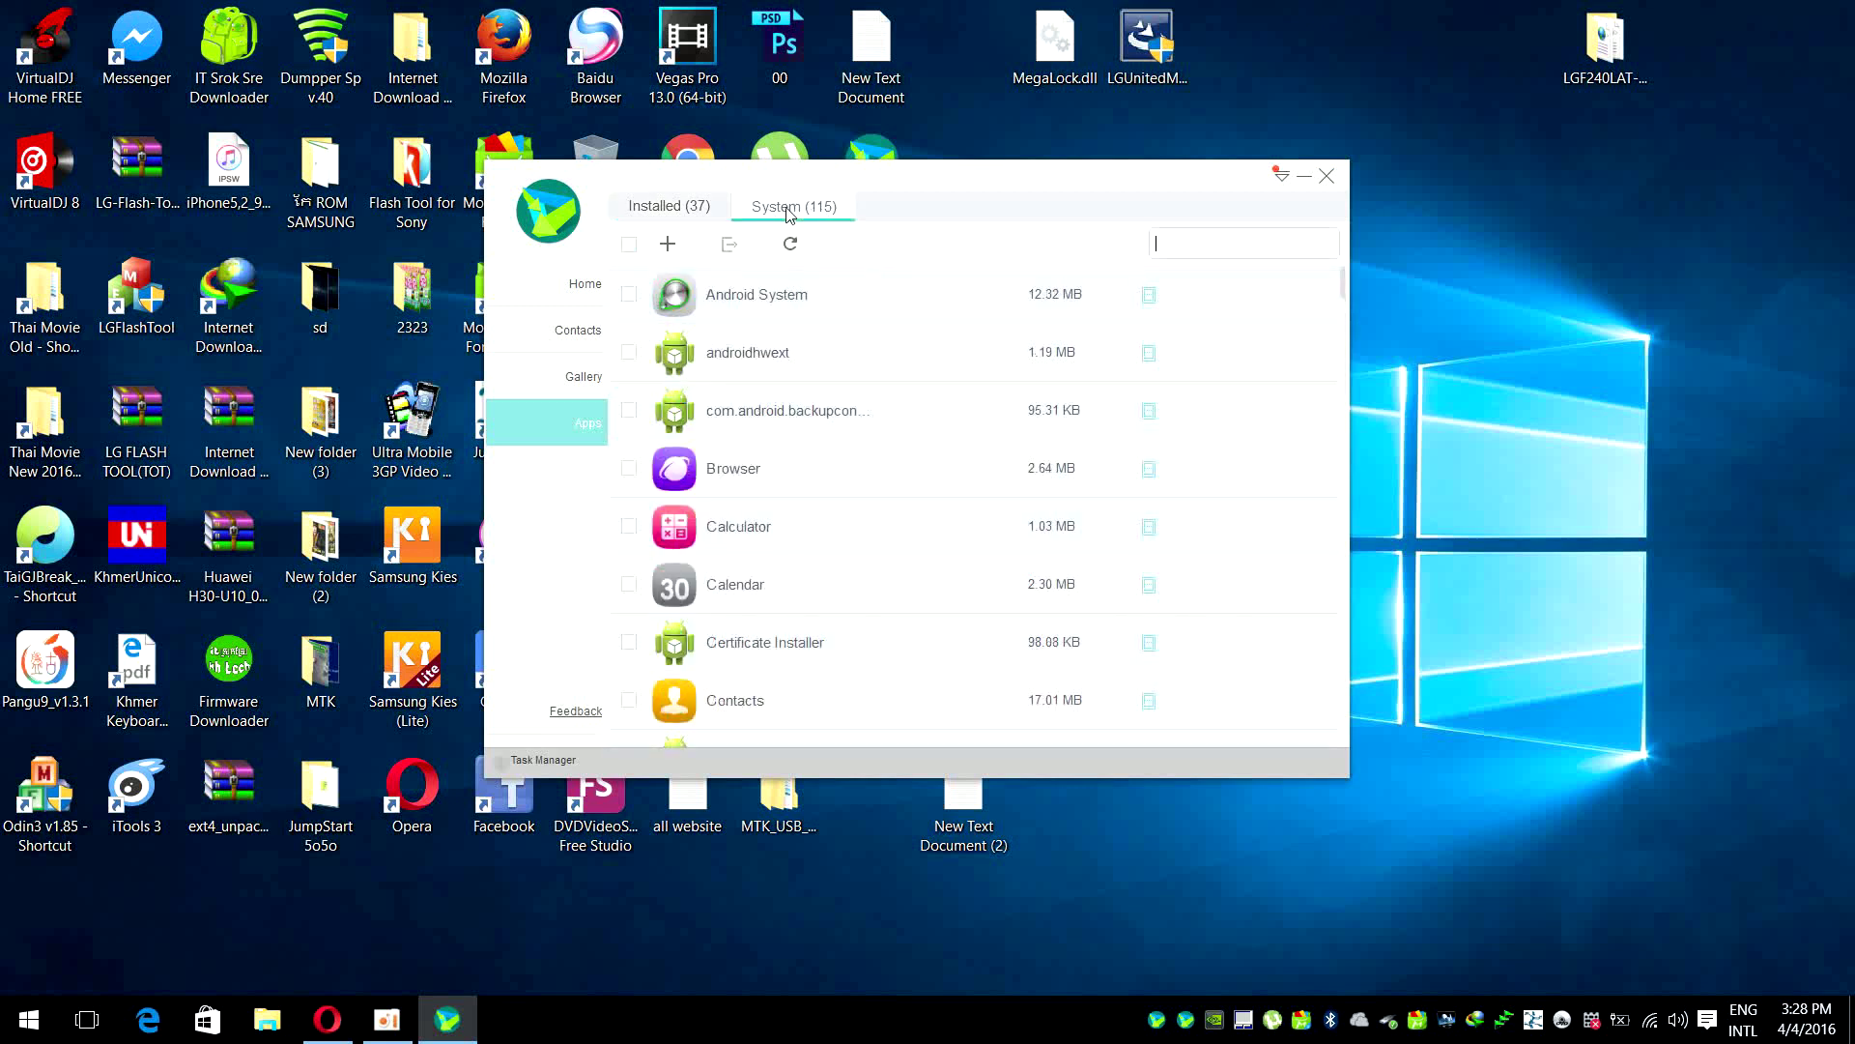
pyautogui.scroll(-5, 865, 397)
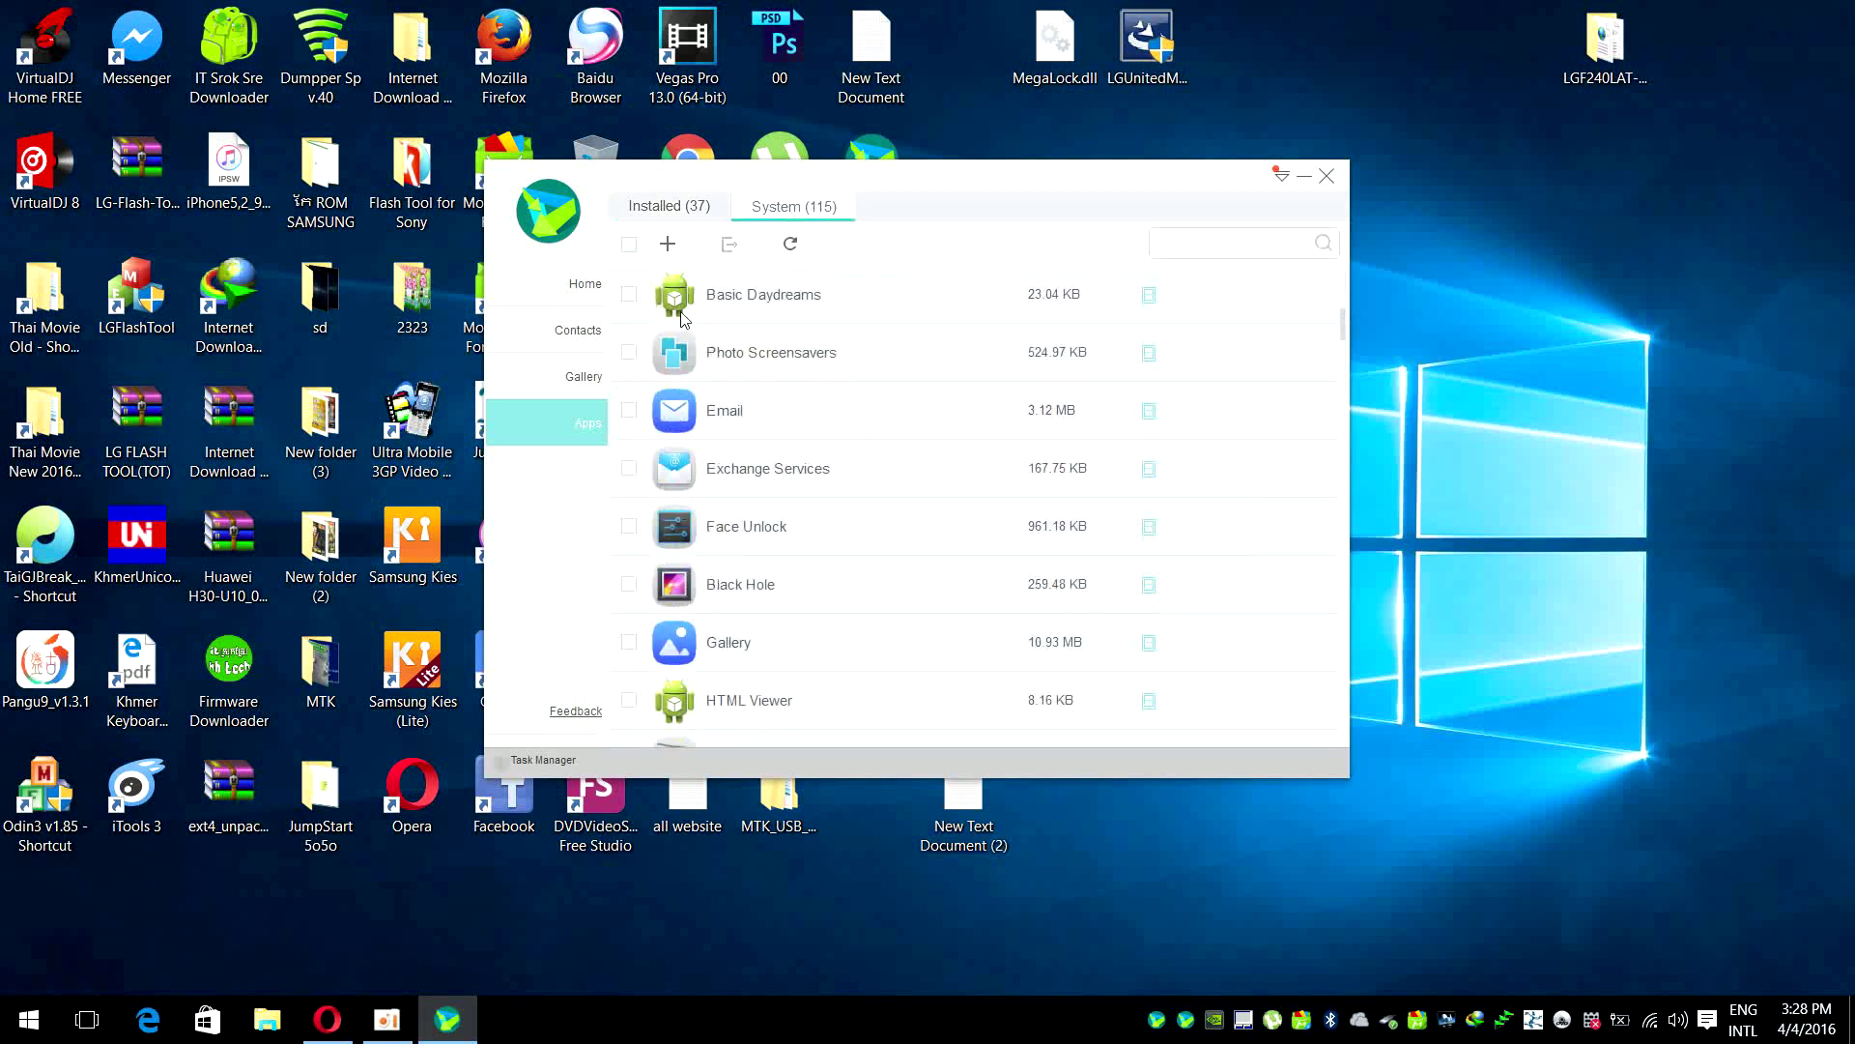
pyautogui.click(629, 296)
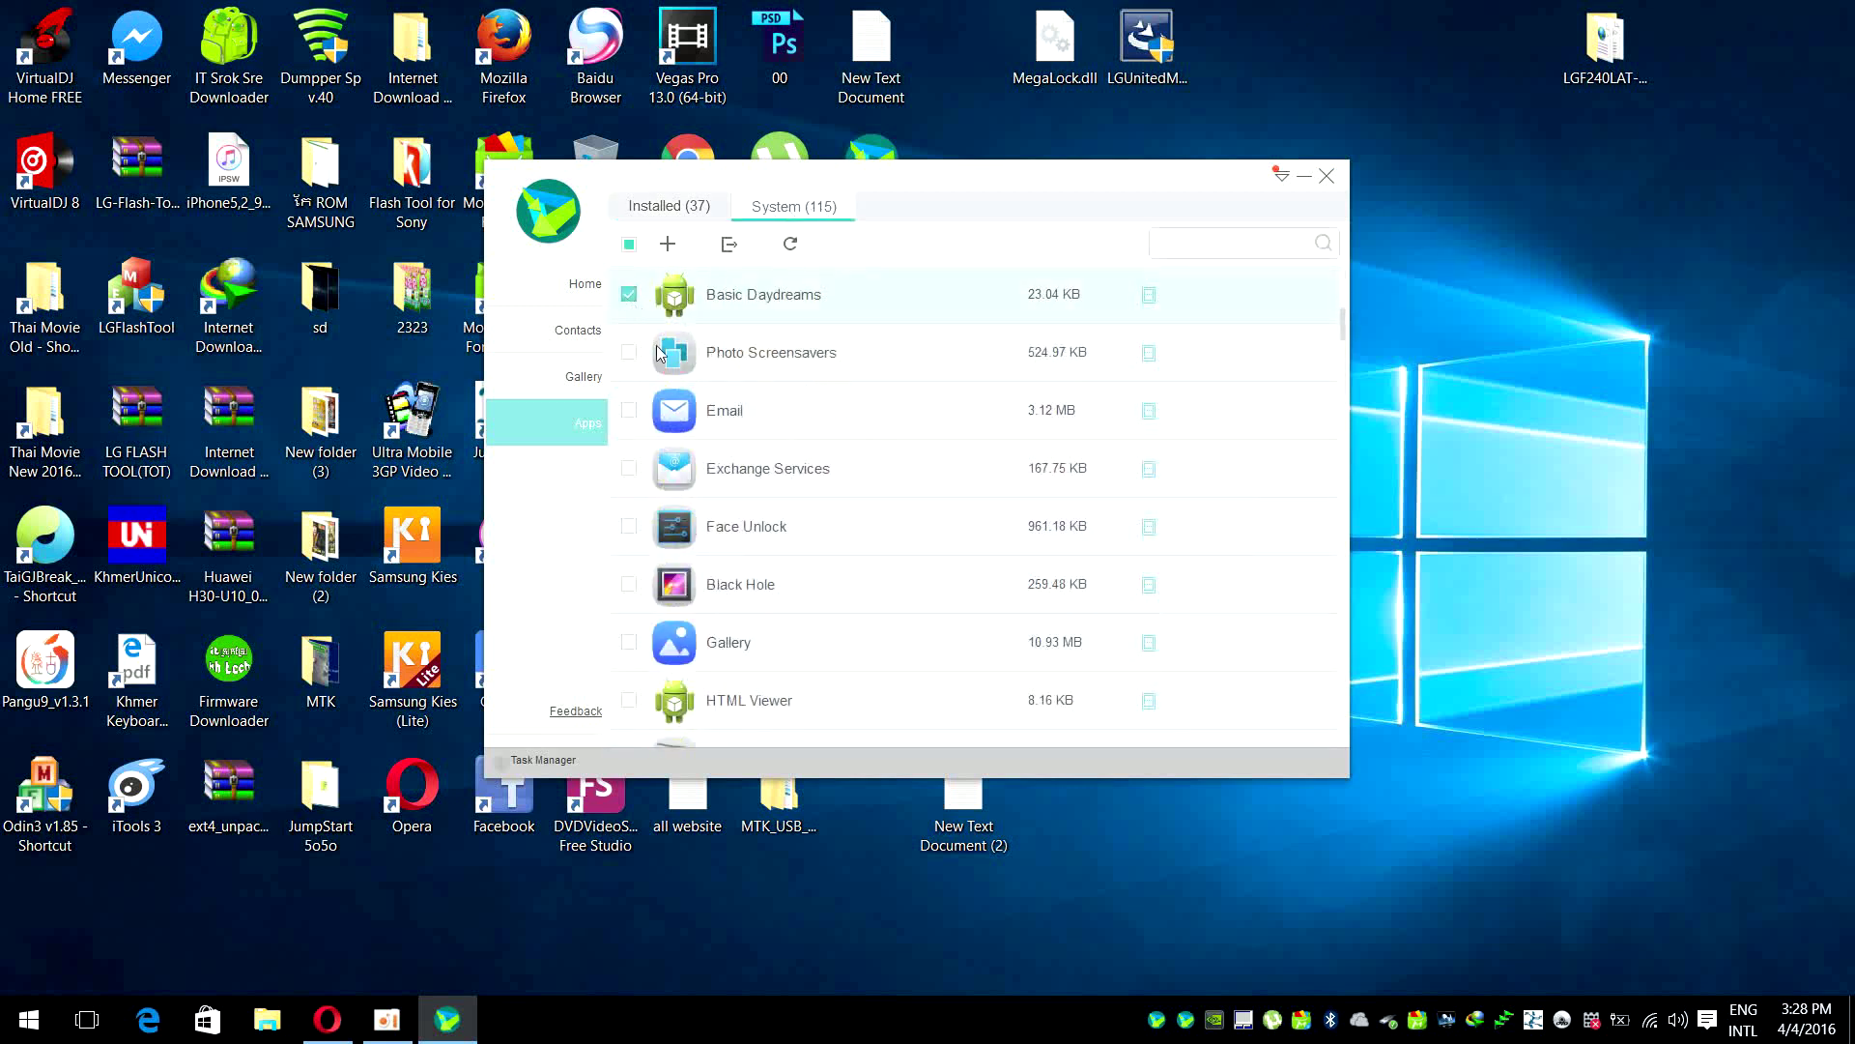
pyautogui.click(629, 298)
pyautogui.scroll(-10, 1101, 556)
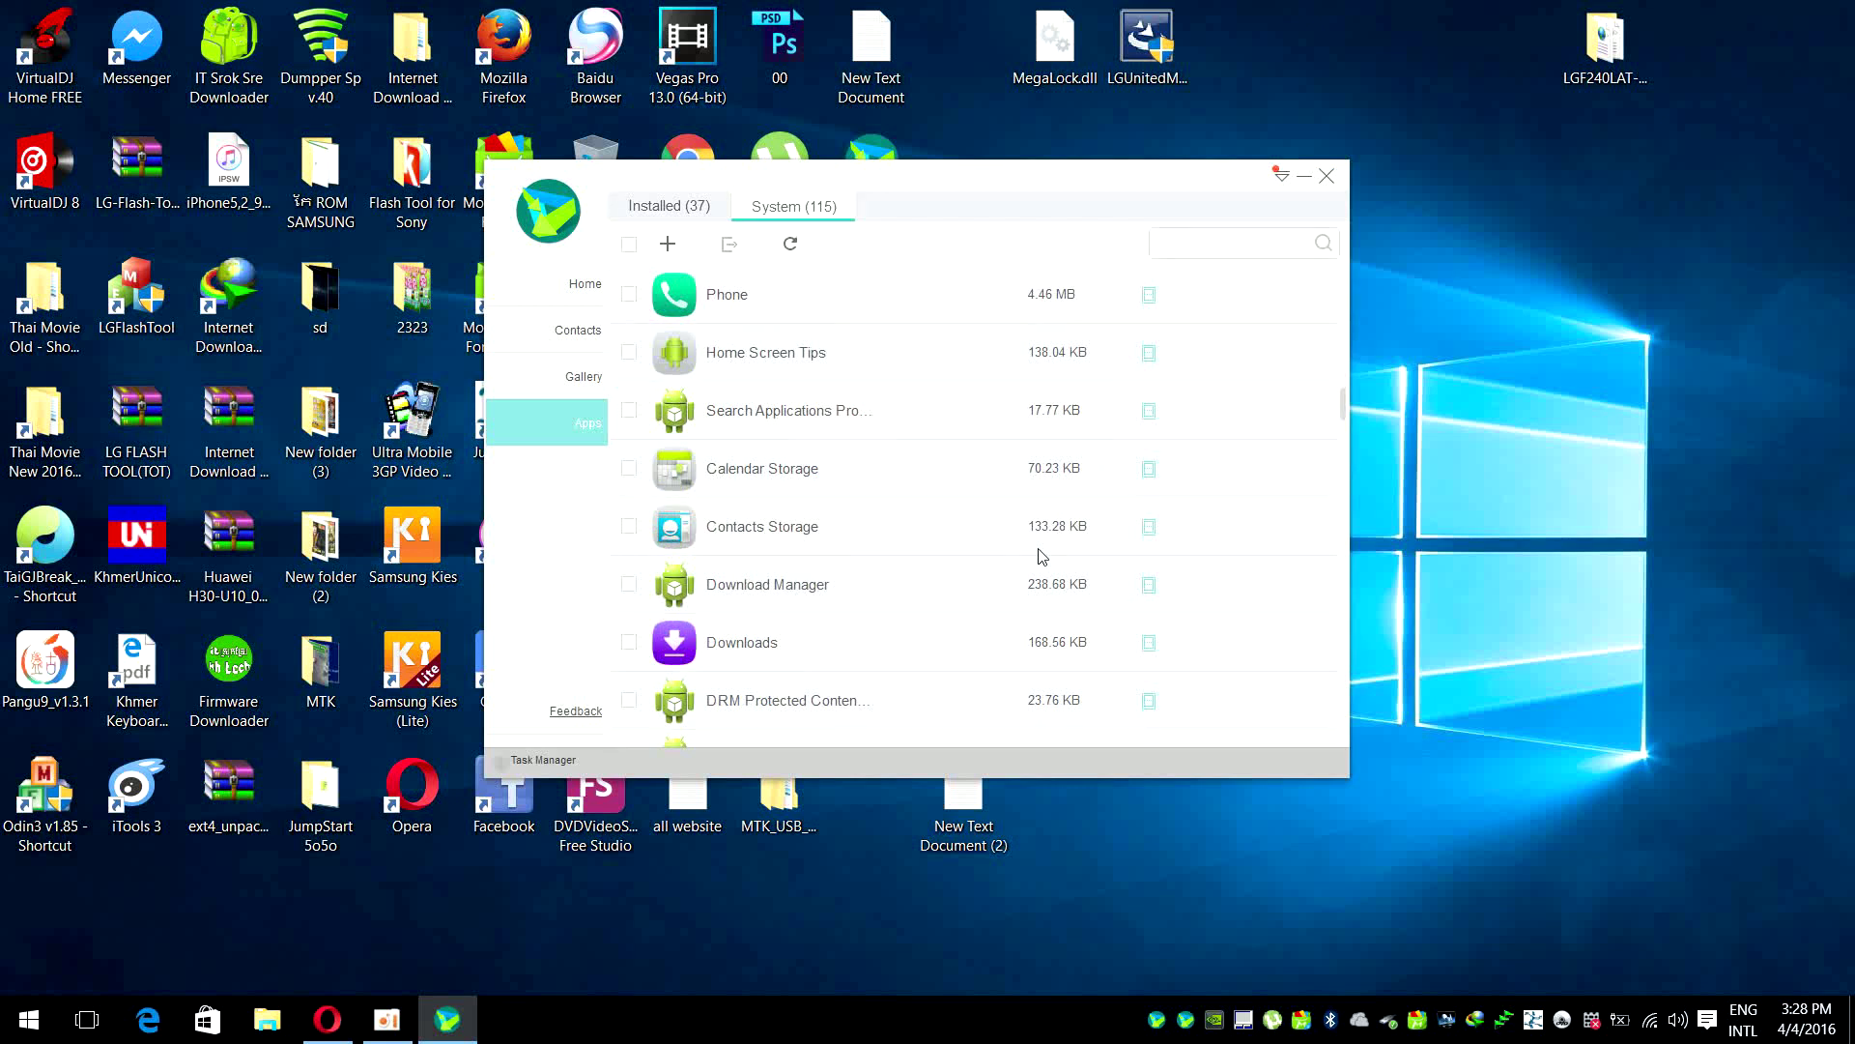
pyautogui.click(652, 216)
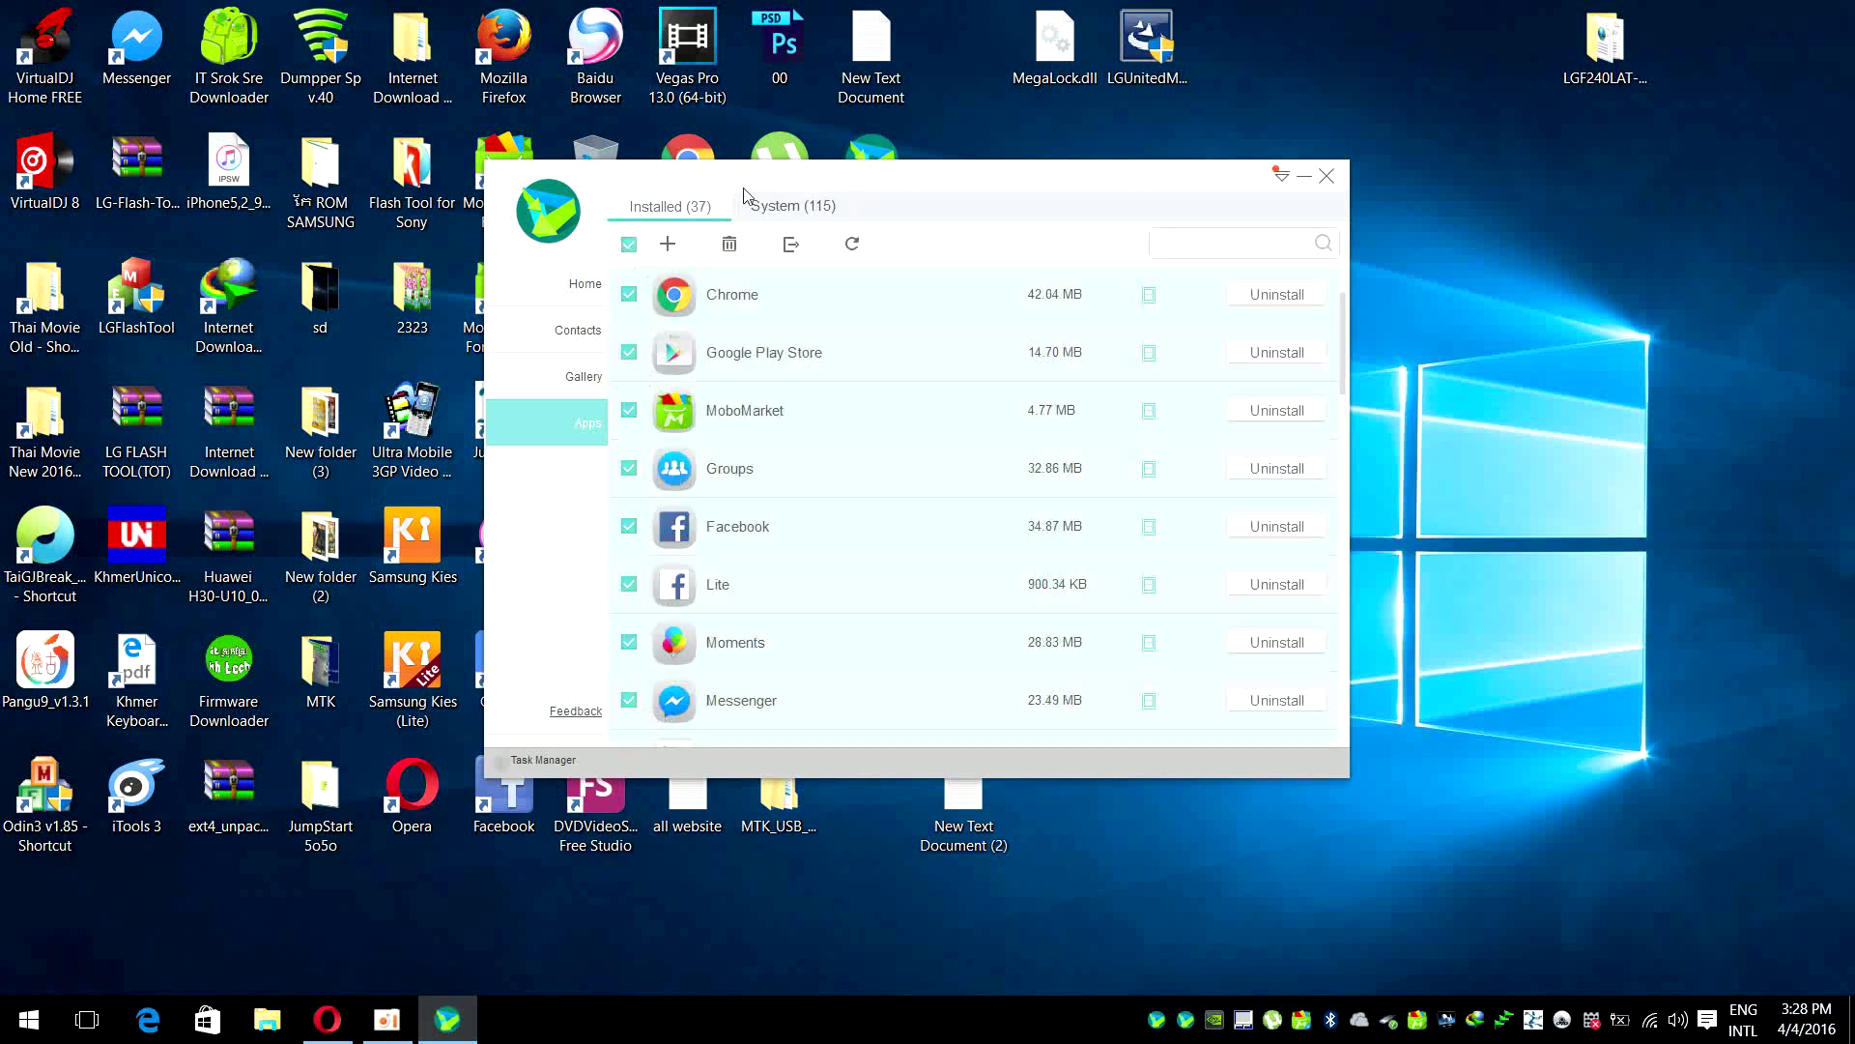
# Review the phone's home overview, contacts, messages and gallery, and return to the installed apps
pyautogui.click(576, 290)
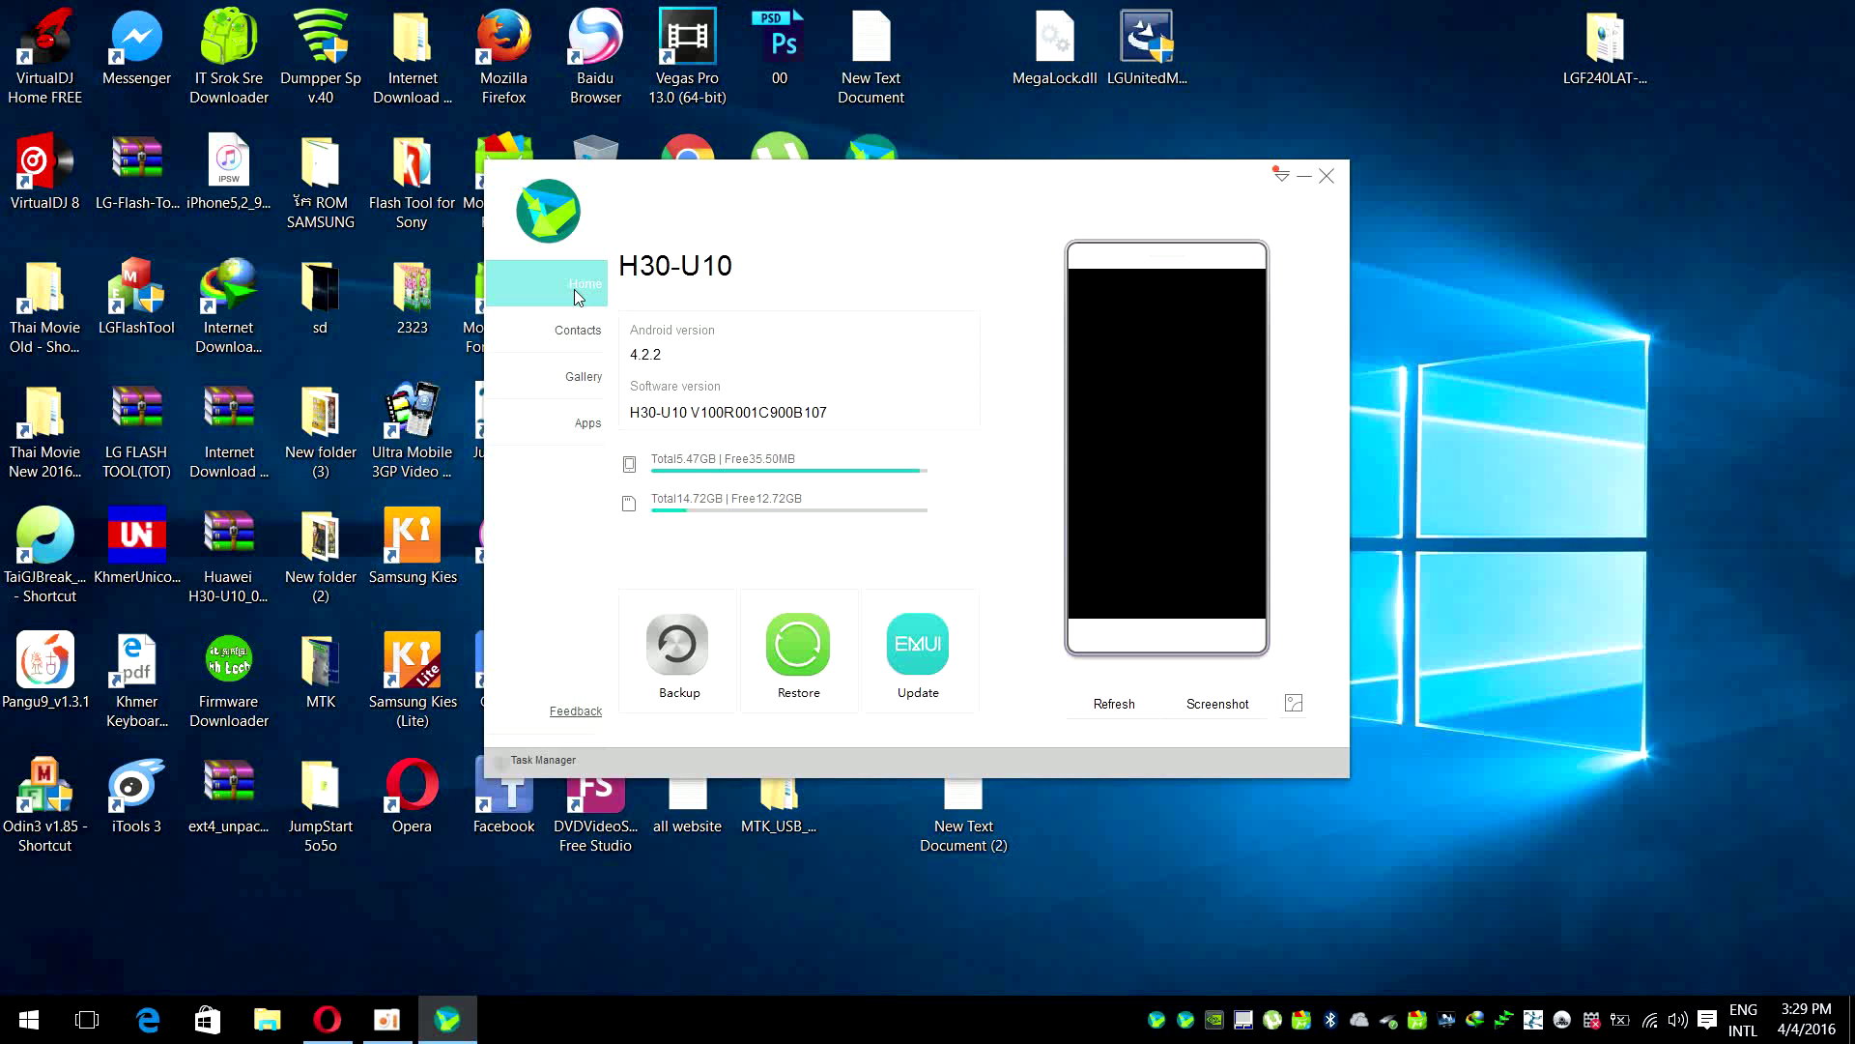
pyautogui.click(590, 330)
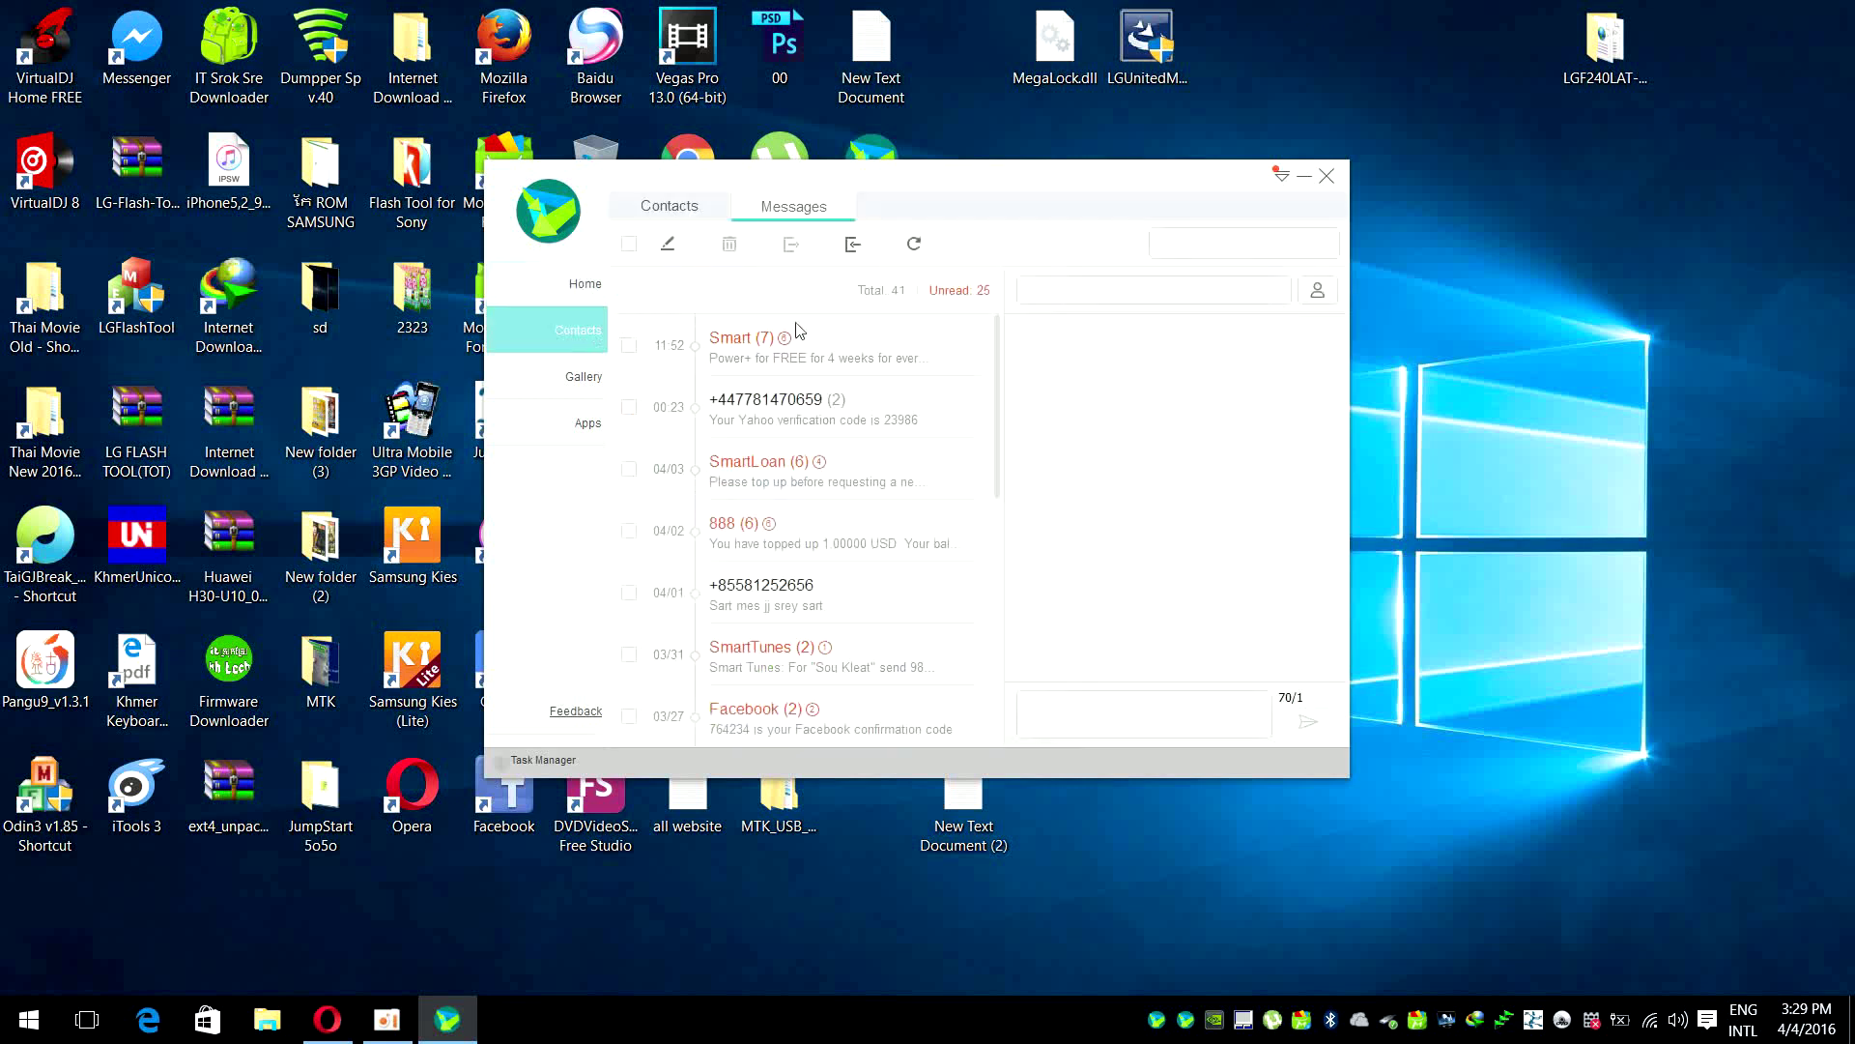
pyautogui.click(667, 209)
pyautogui.click(763, 201)
pyautogui.click(585, 377)
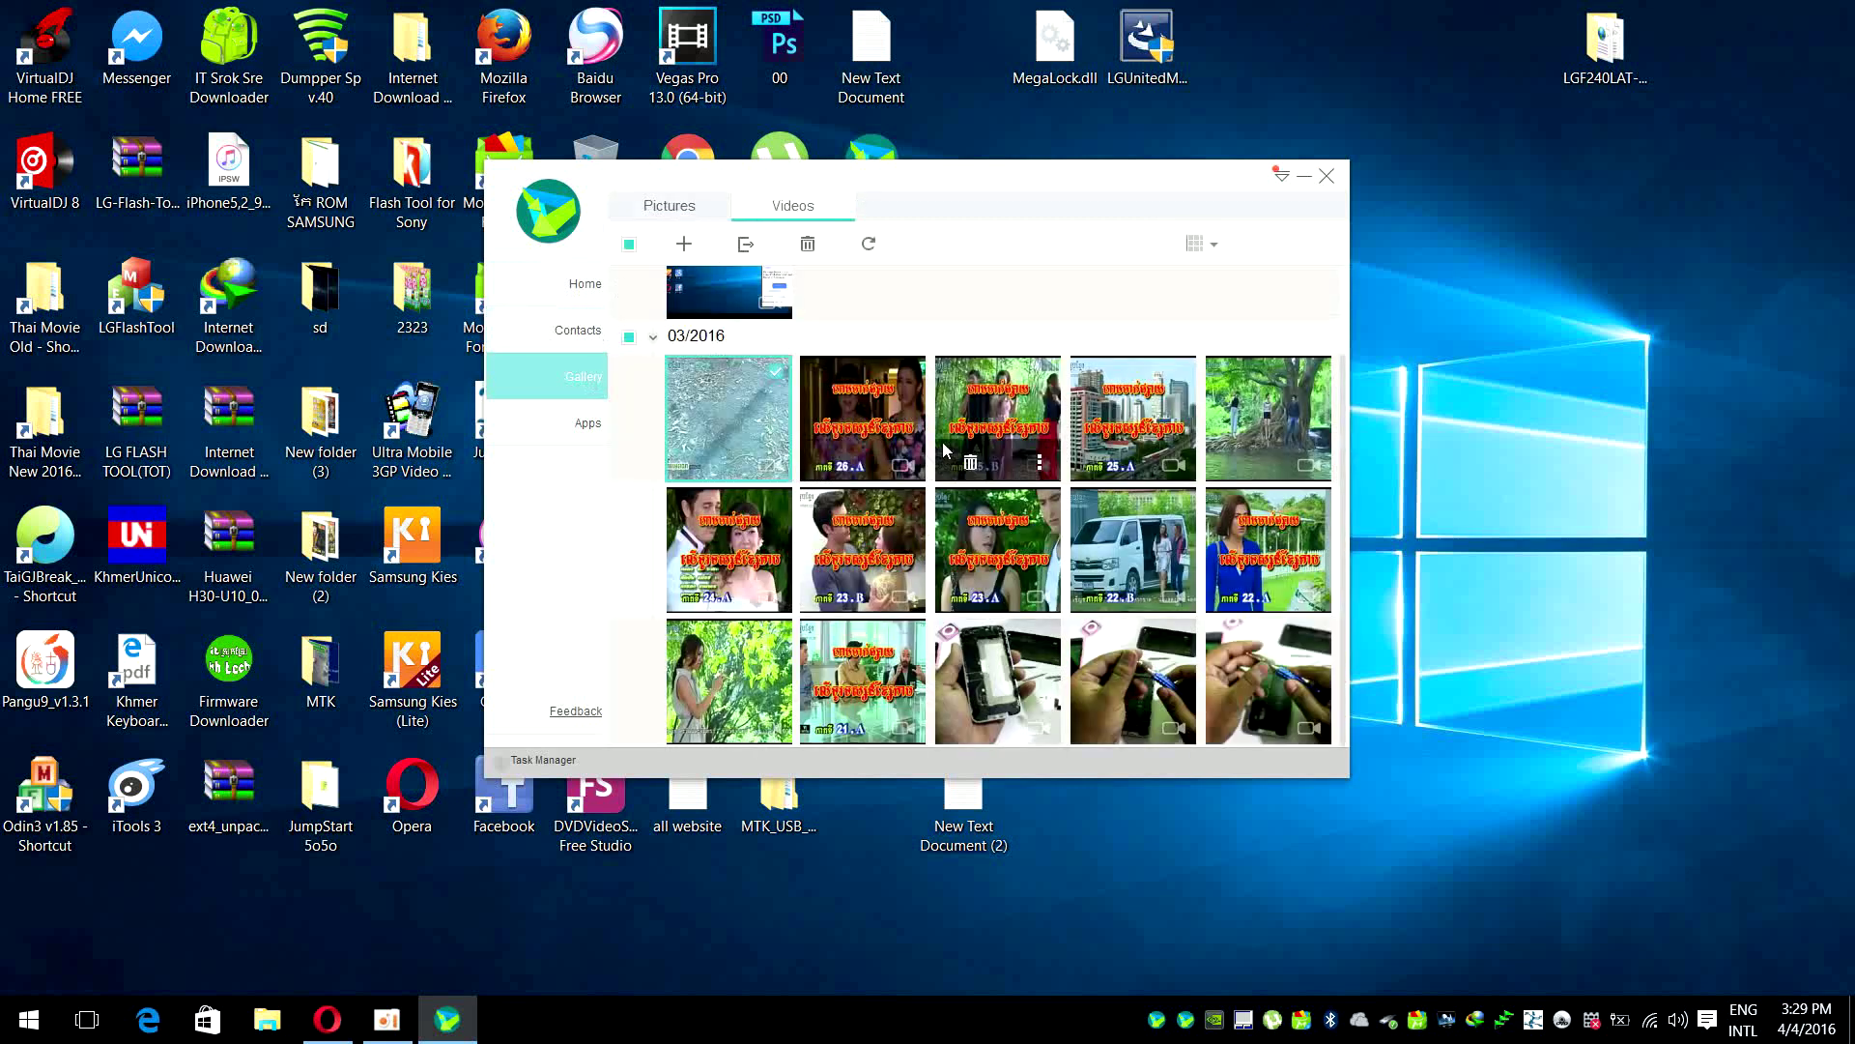
pyautogui.click(580, 432)
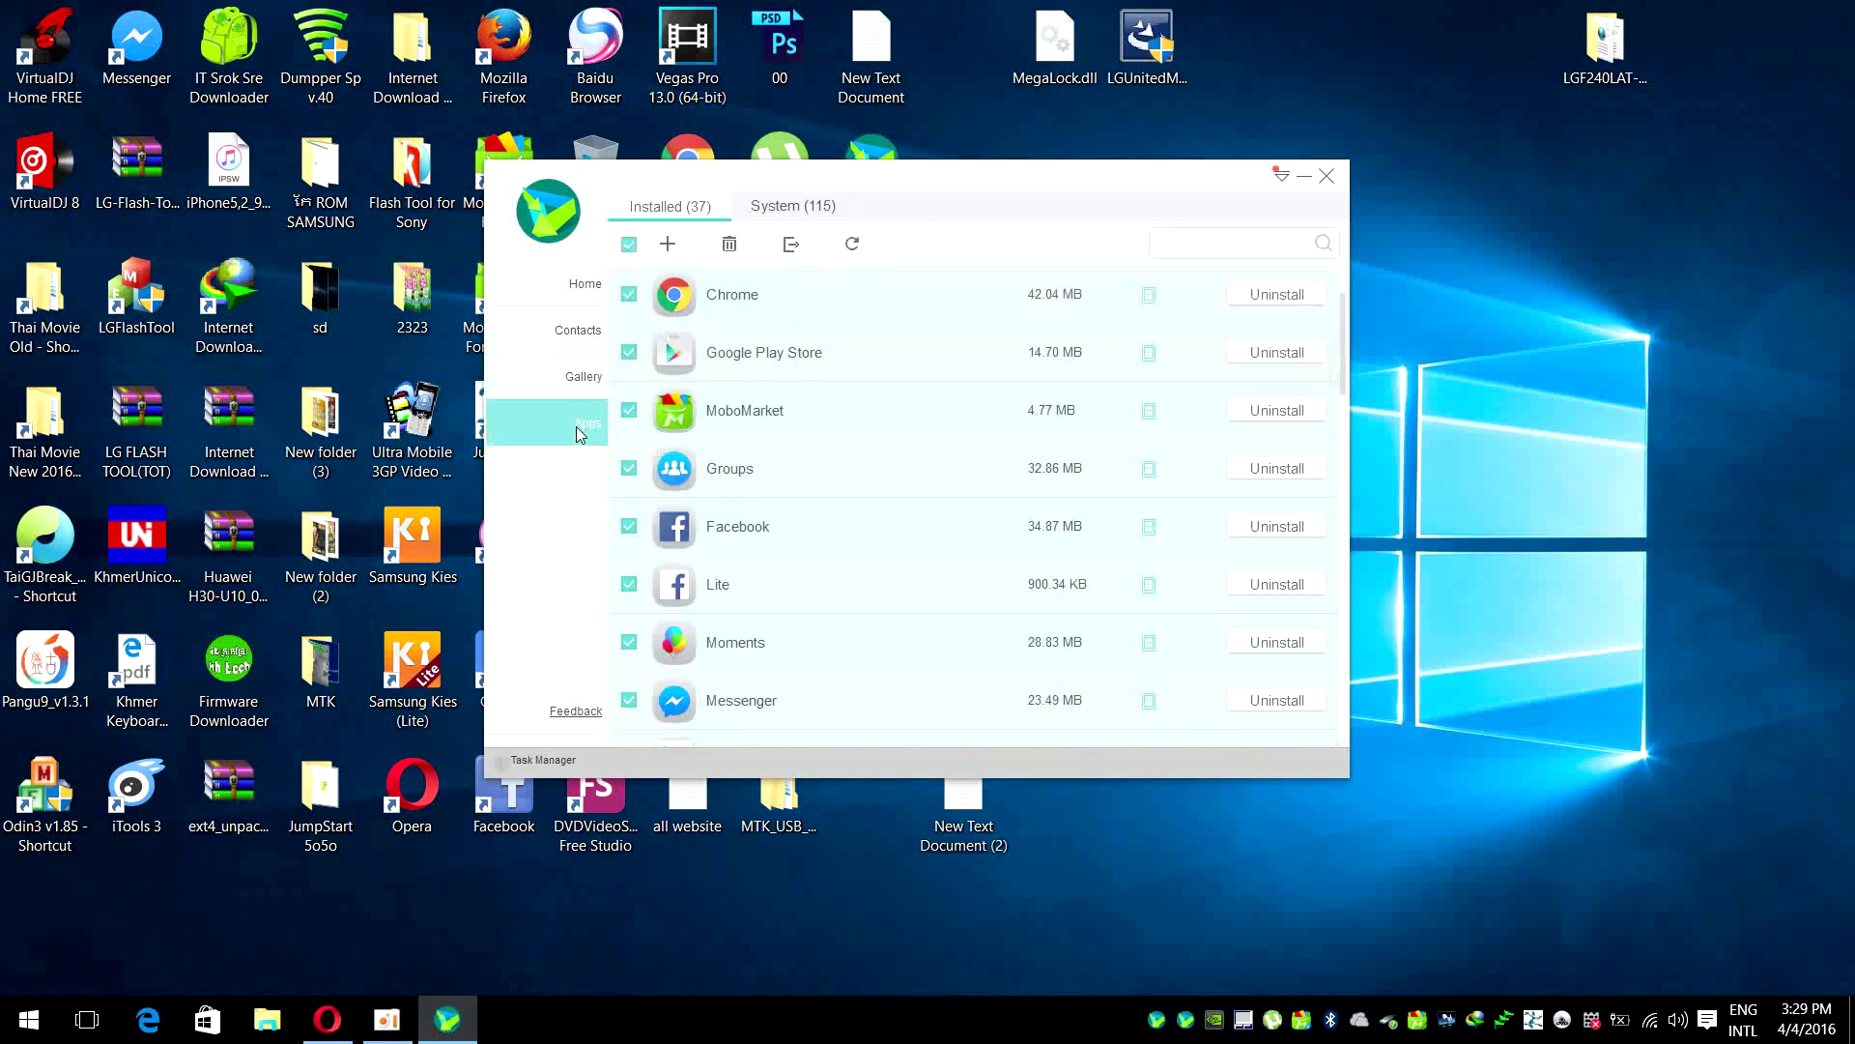
# Deselect all the installed apps, and open and dismiss the dialog for adding an APK file
pyautogui.click(629, 244)
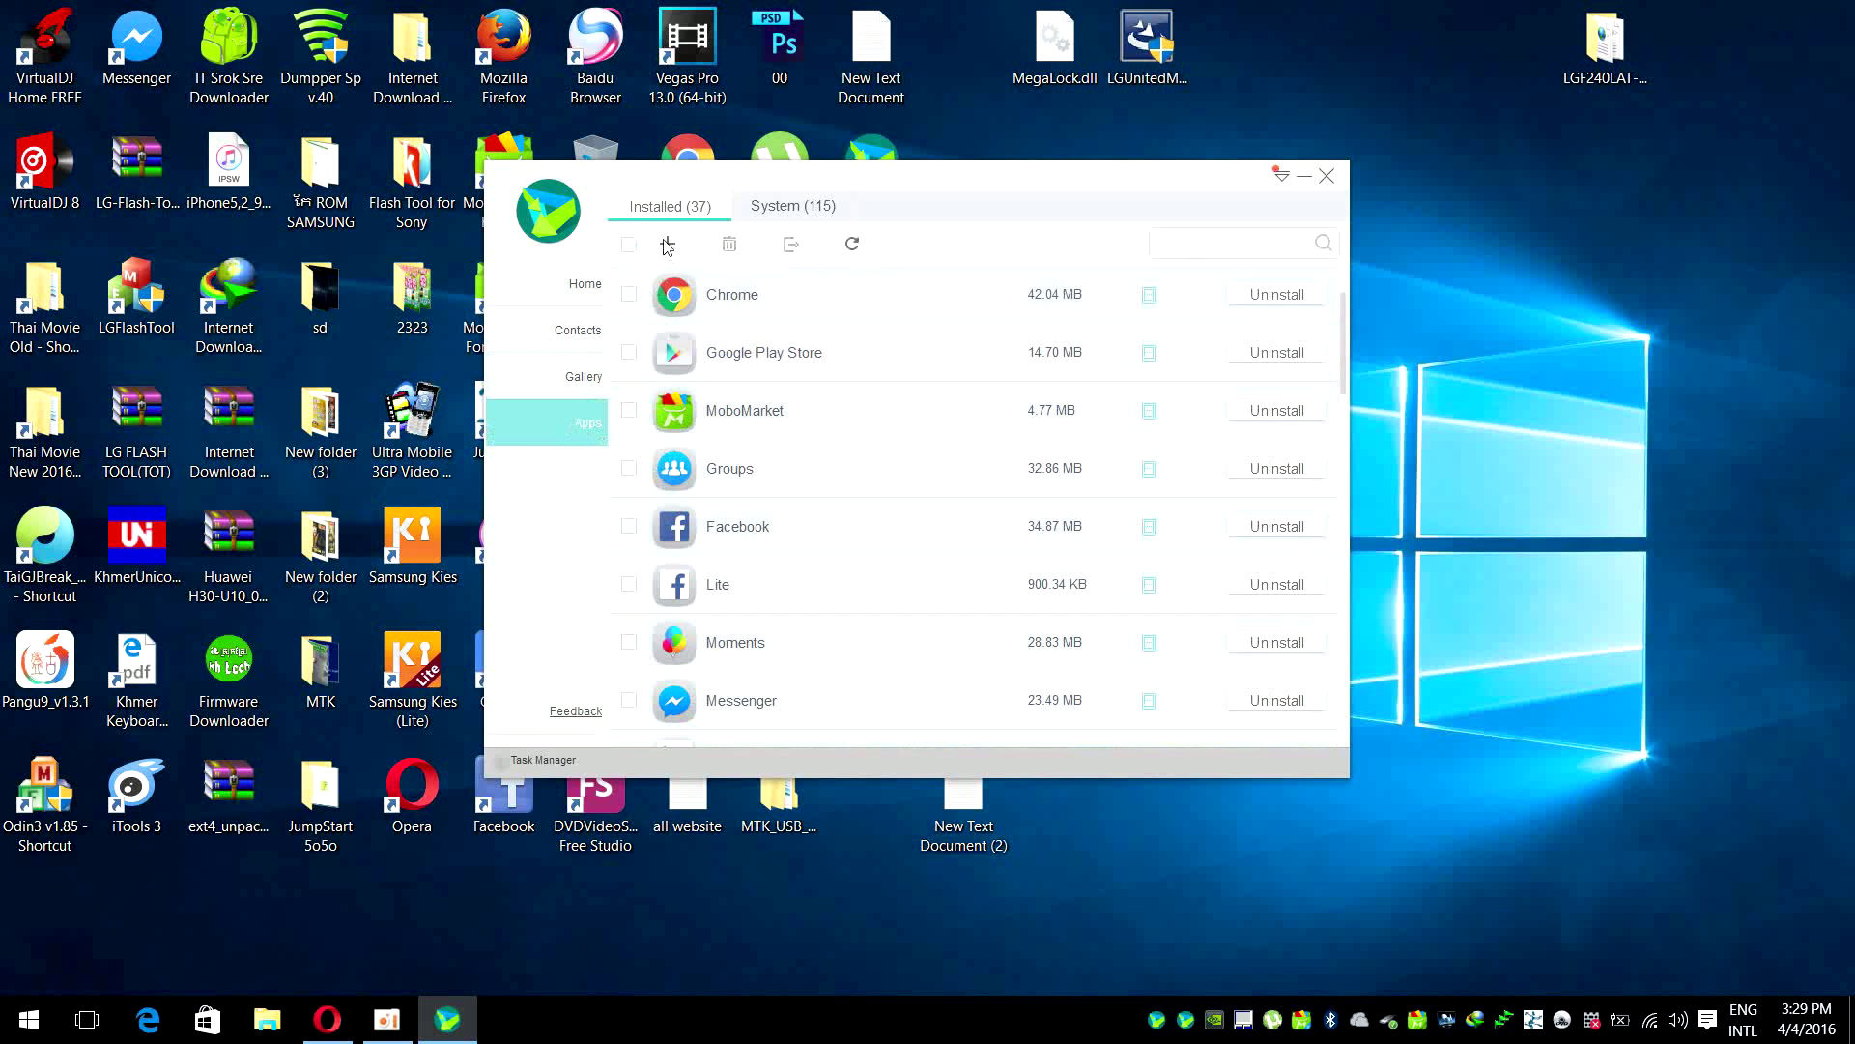
pyautogui.click(667, 244)
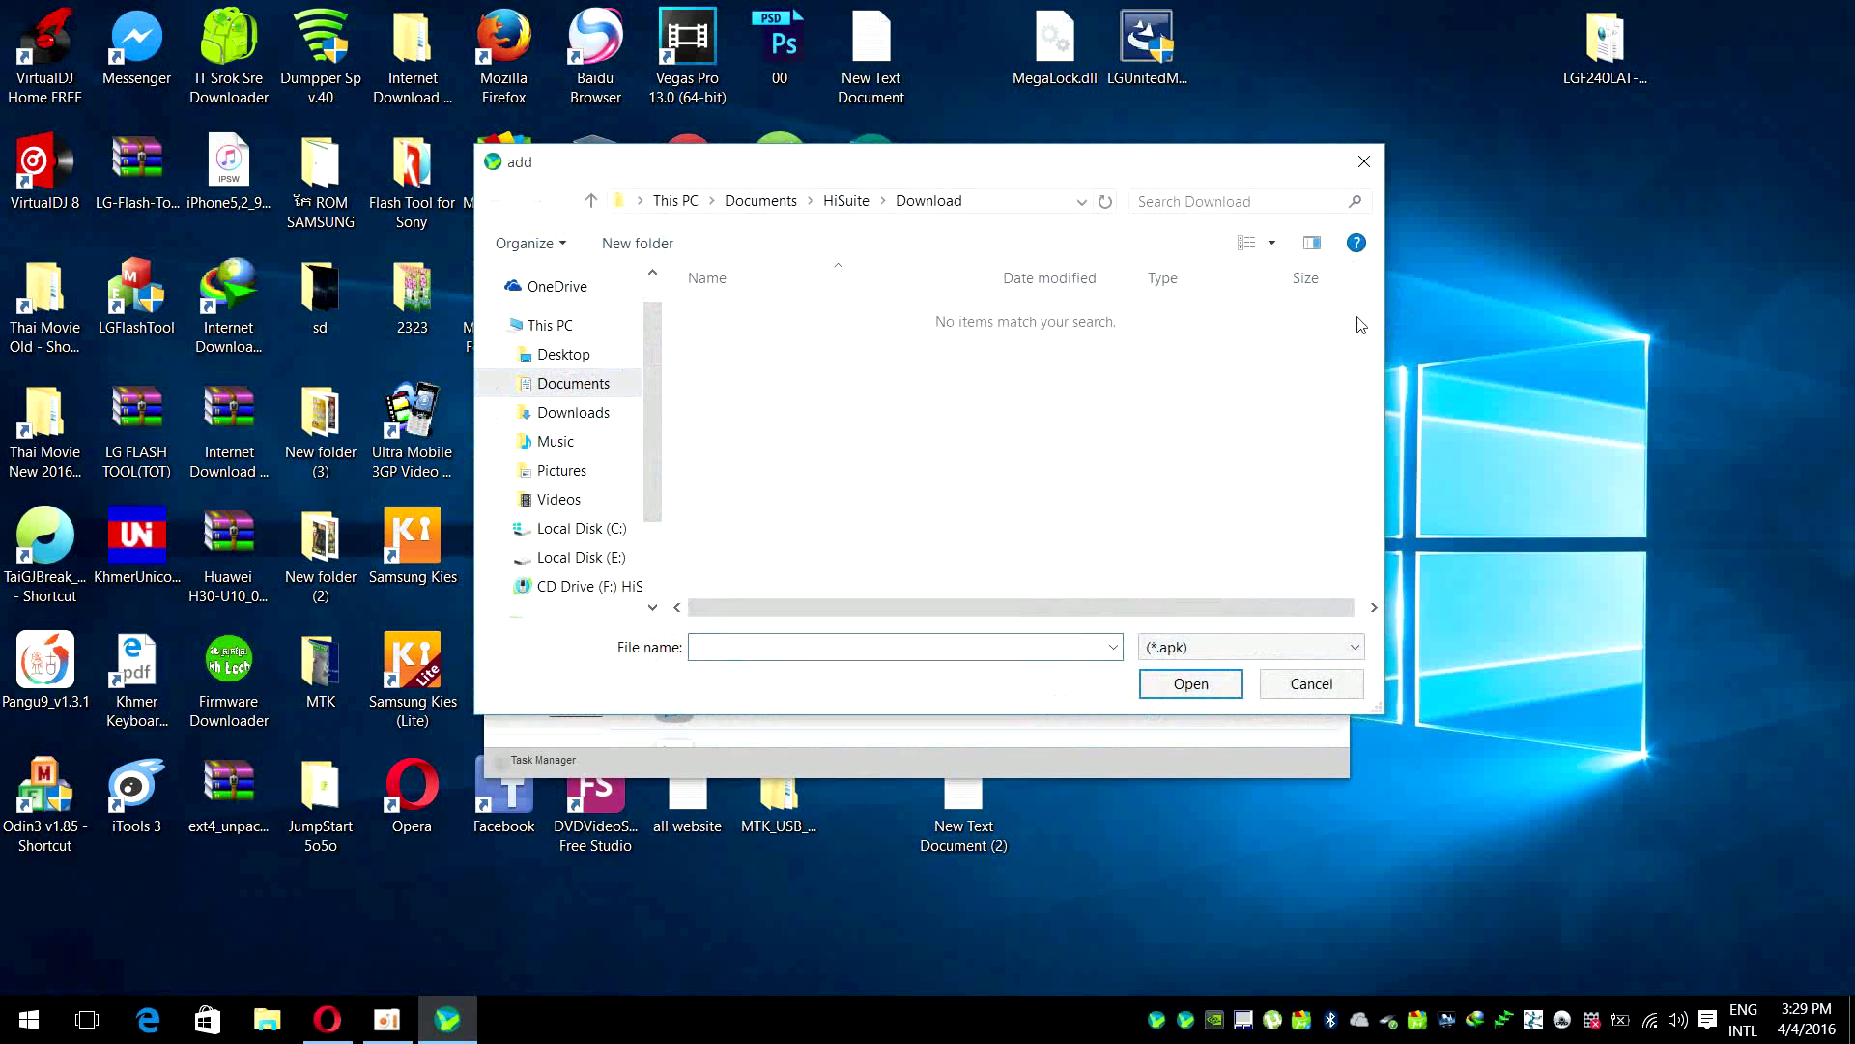
pyautogui.click(1363, 161)
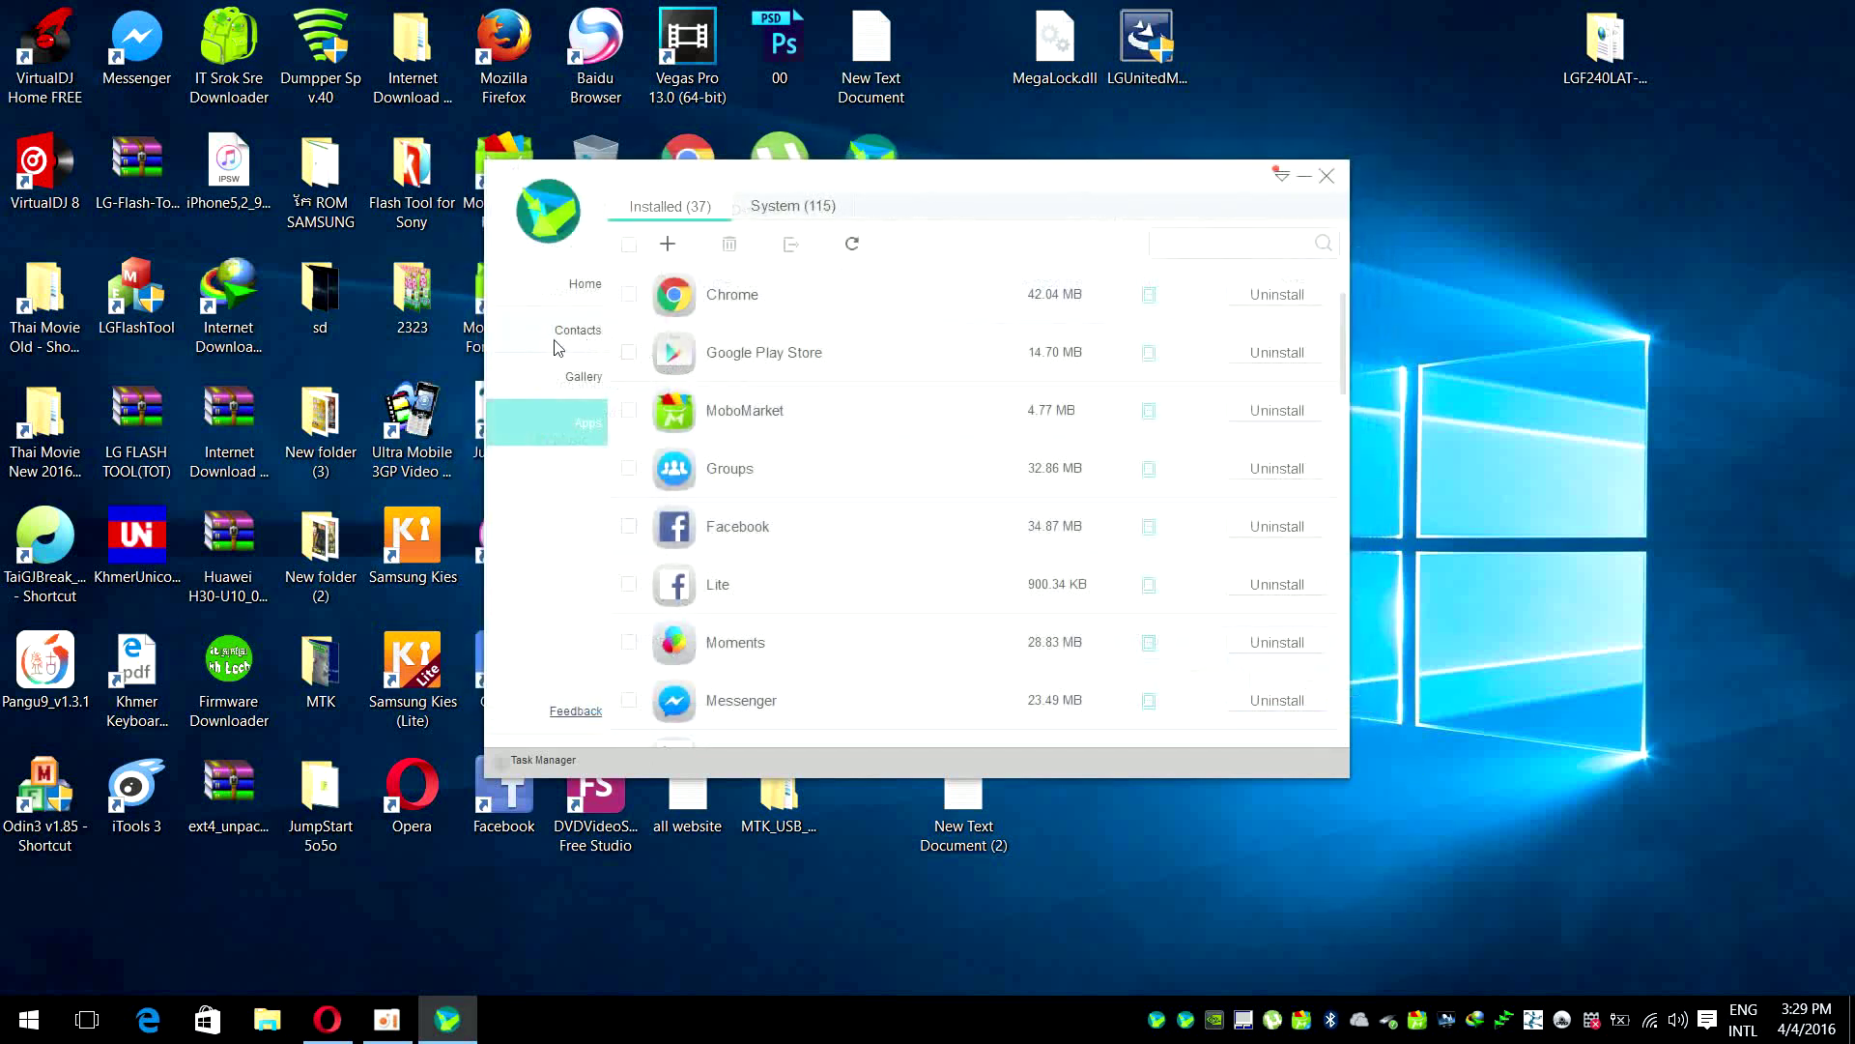
# Show the gallery's videos, check the computer's Videos folder in the dialog for adding videos, and cancel it
pyautogui.click(557, 384)
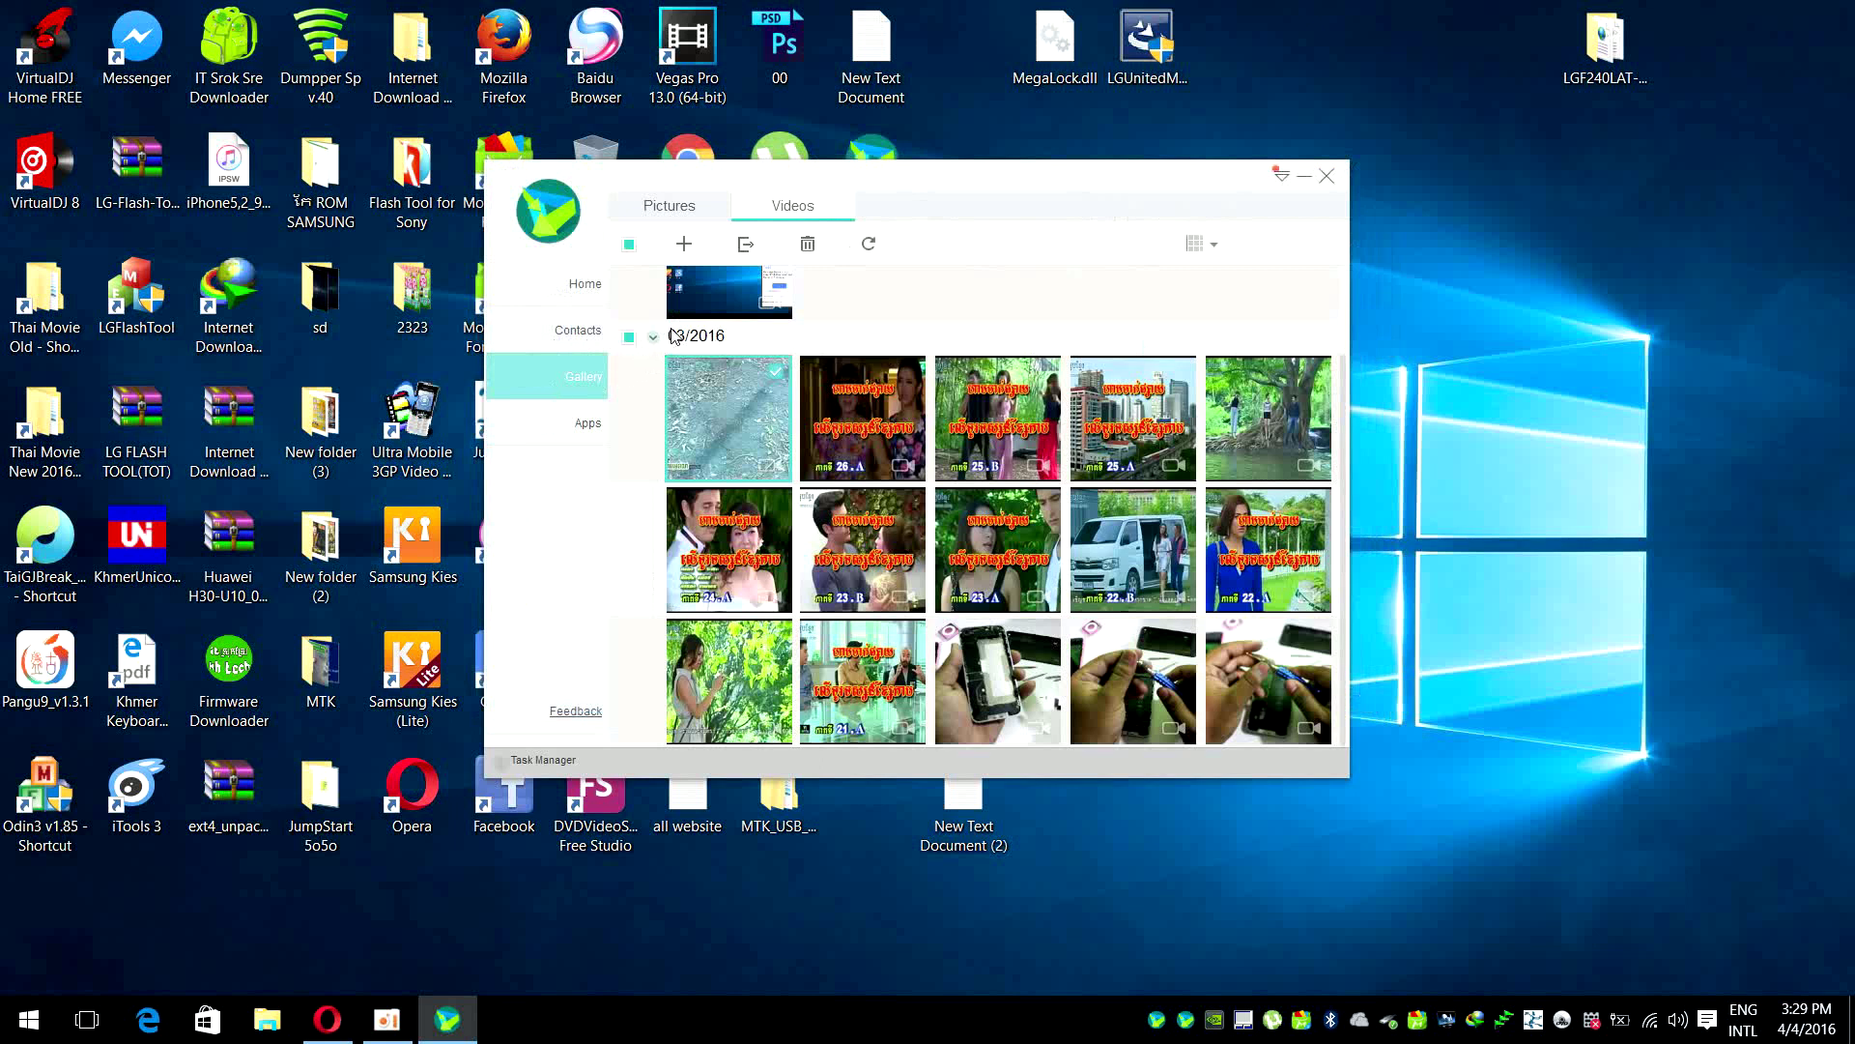
pyautogui.click(673, 206)
pyautogui.click(758, 208)
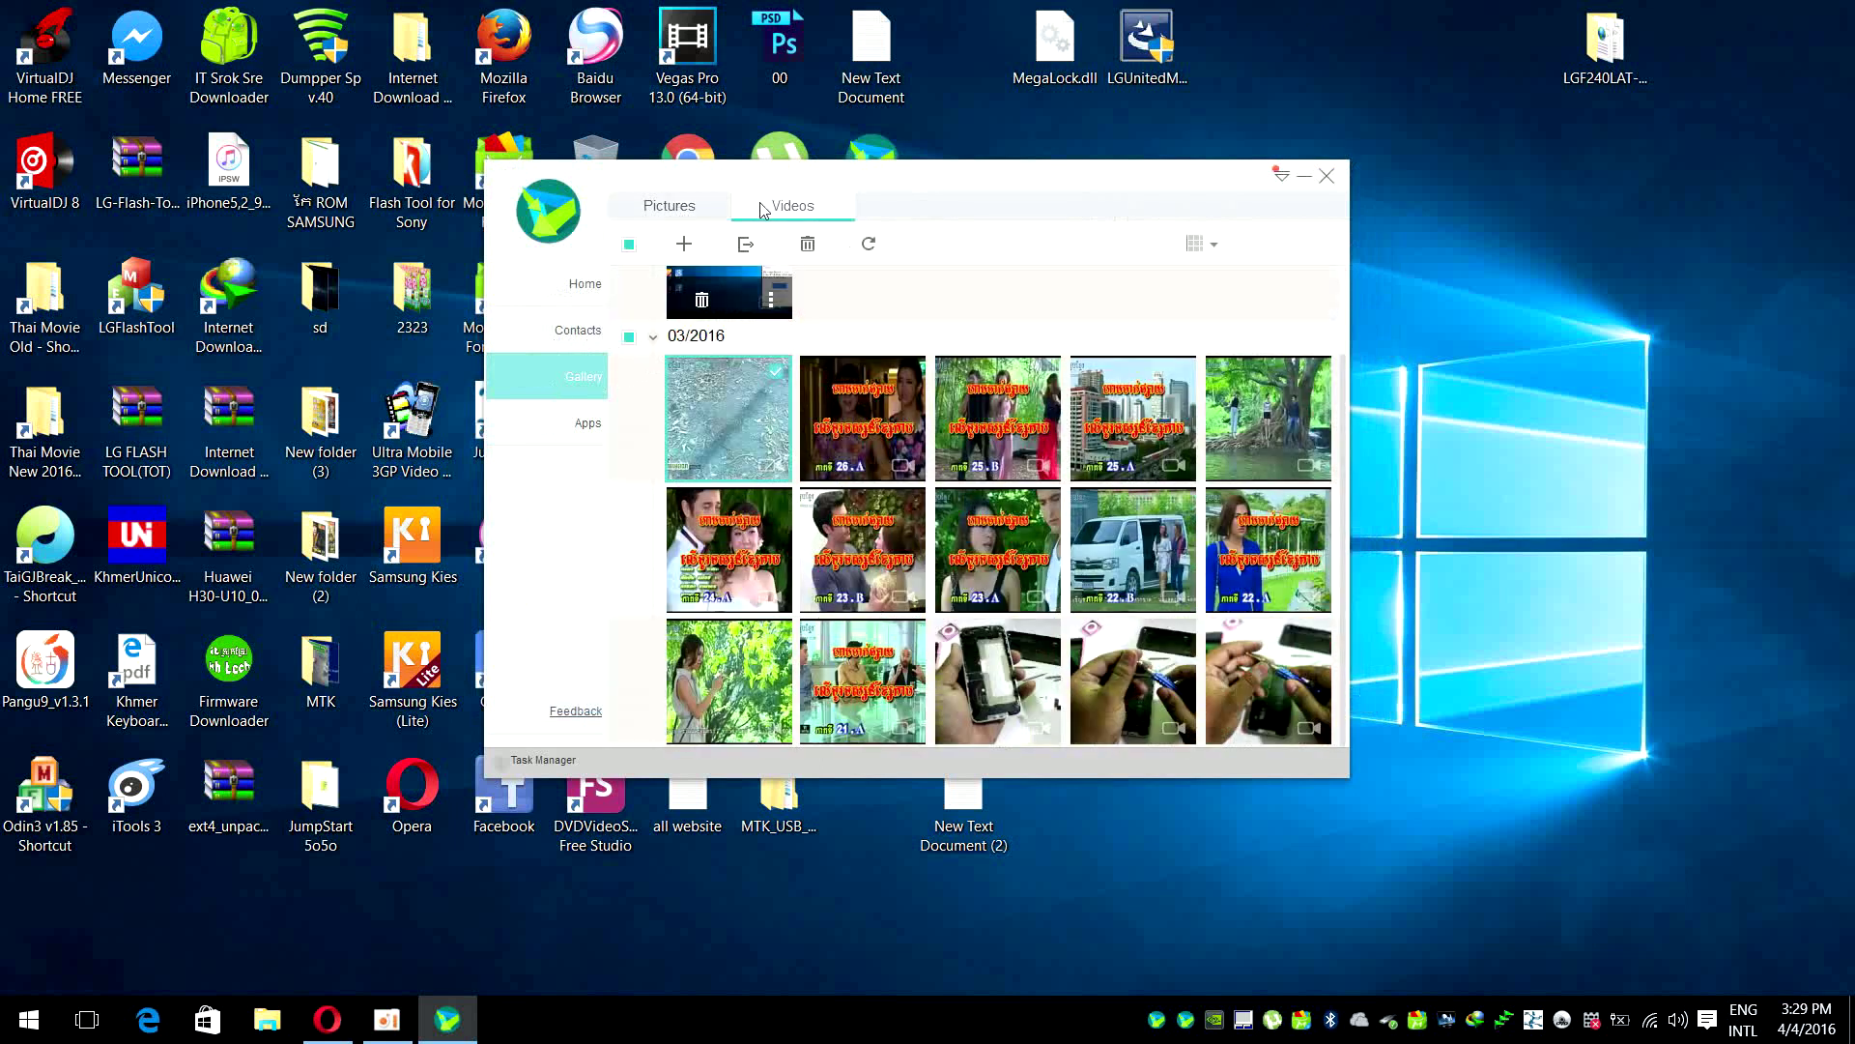
pyautogui.click(686, 244)
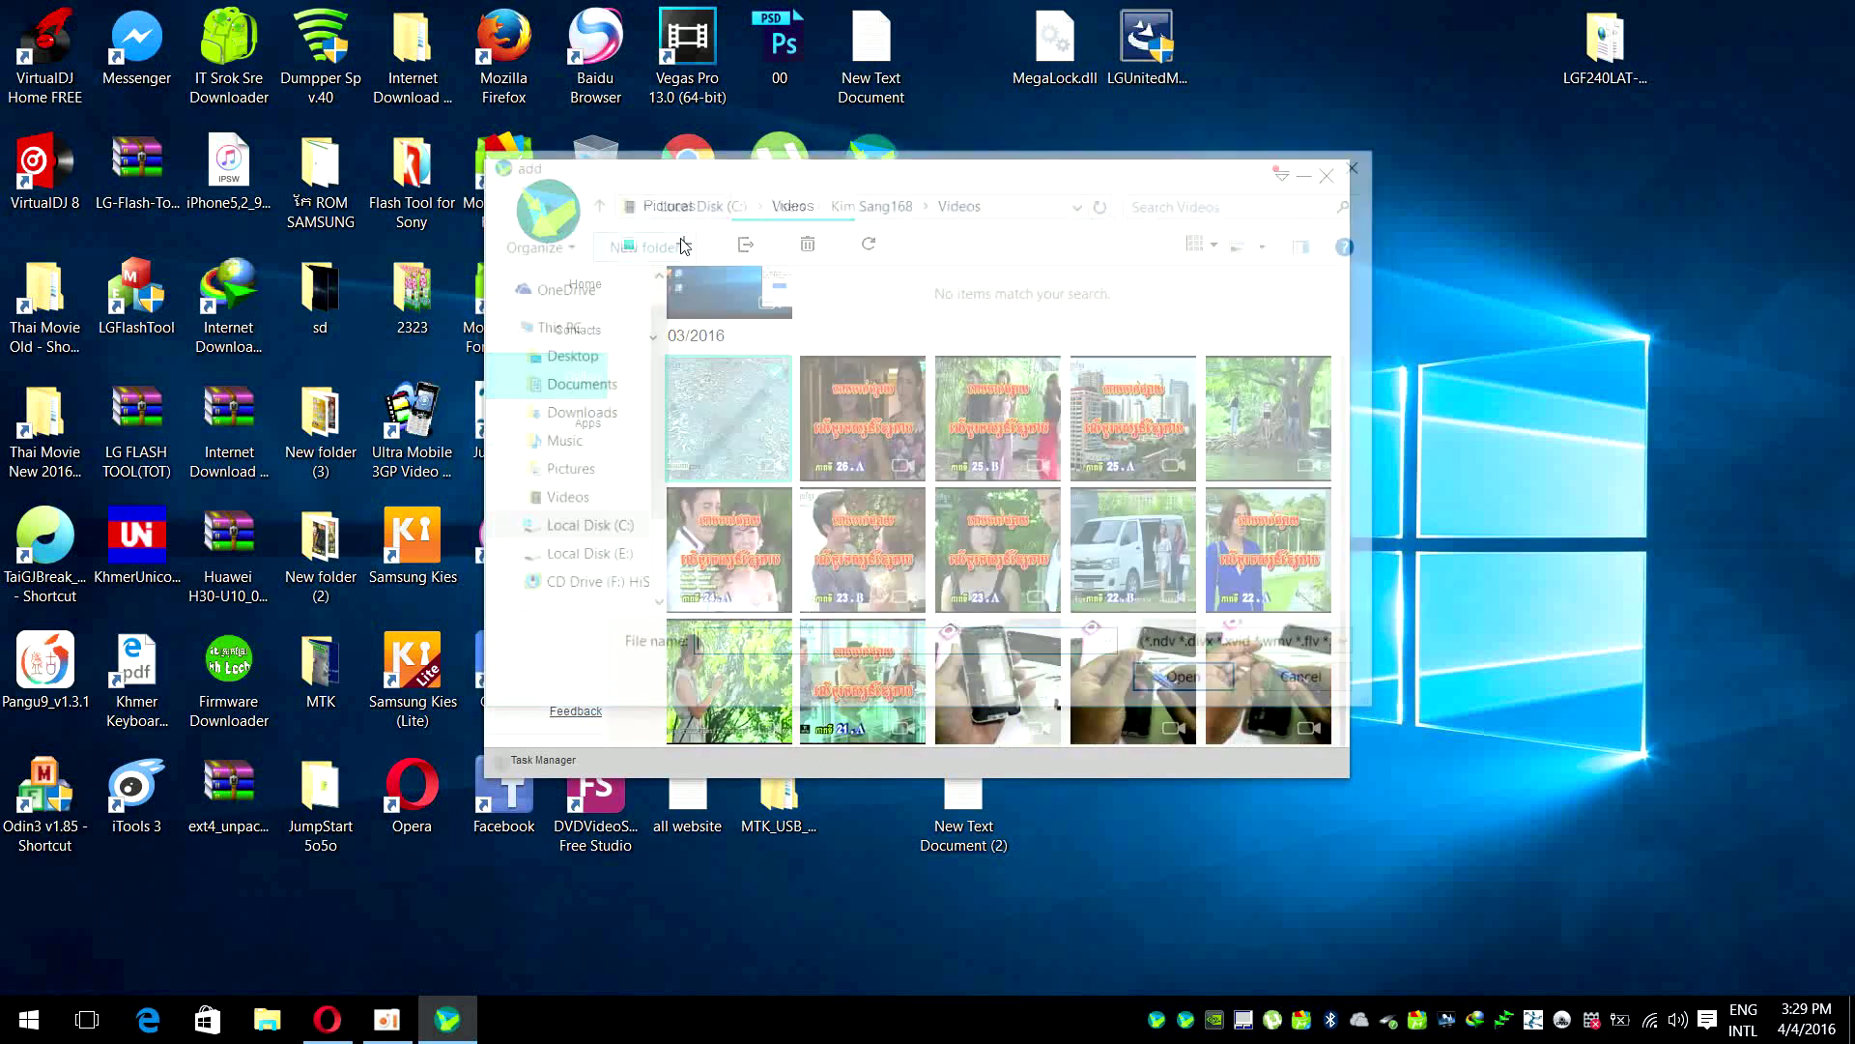
pyautogui.click(594, 500)
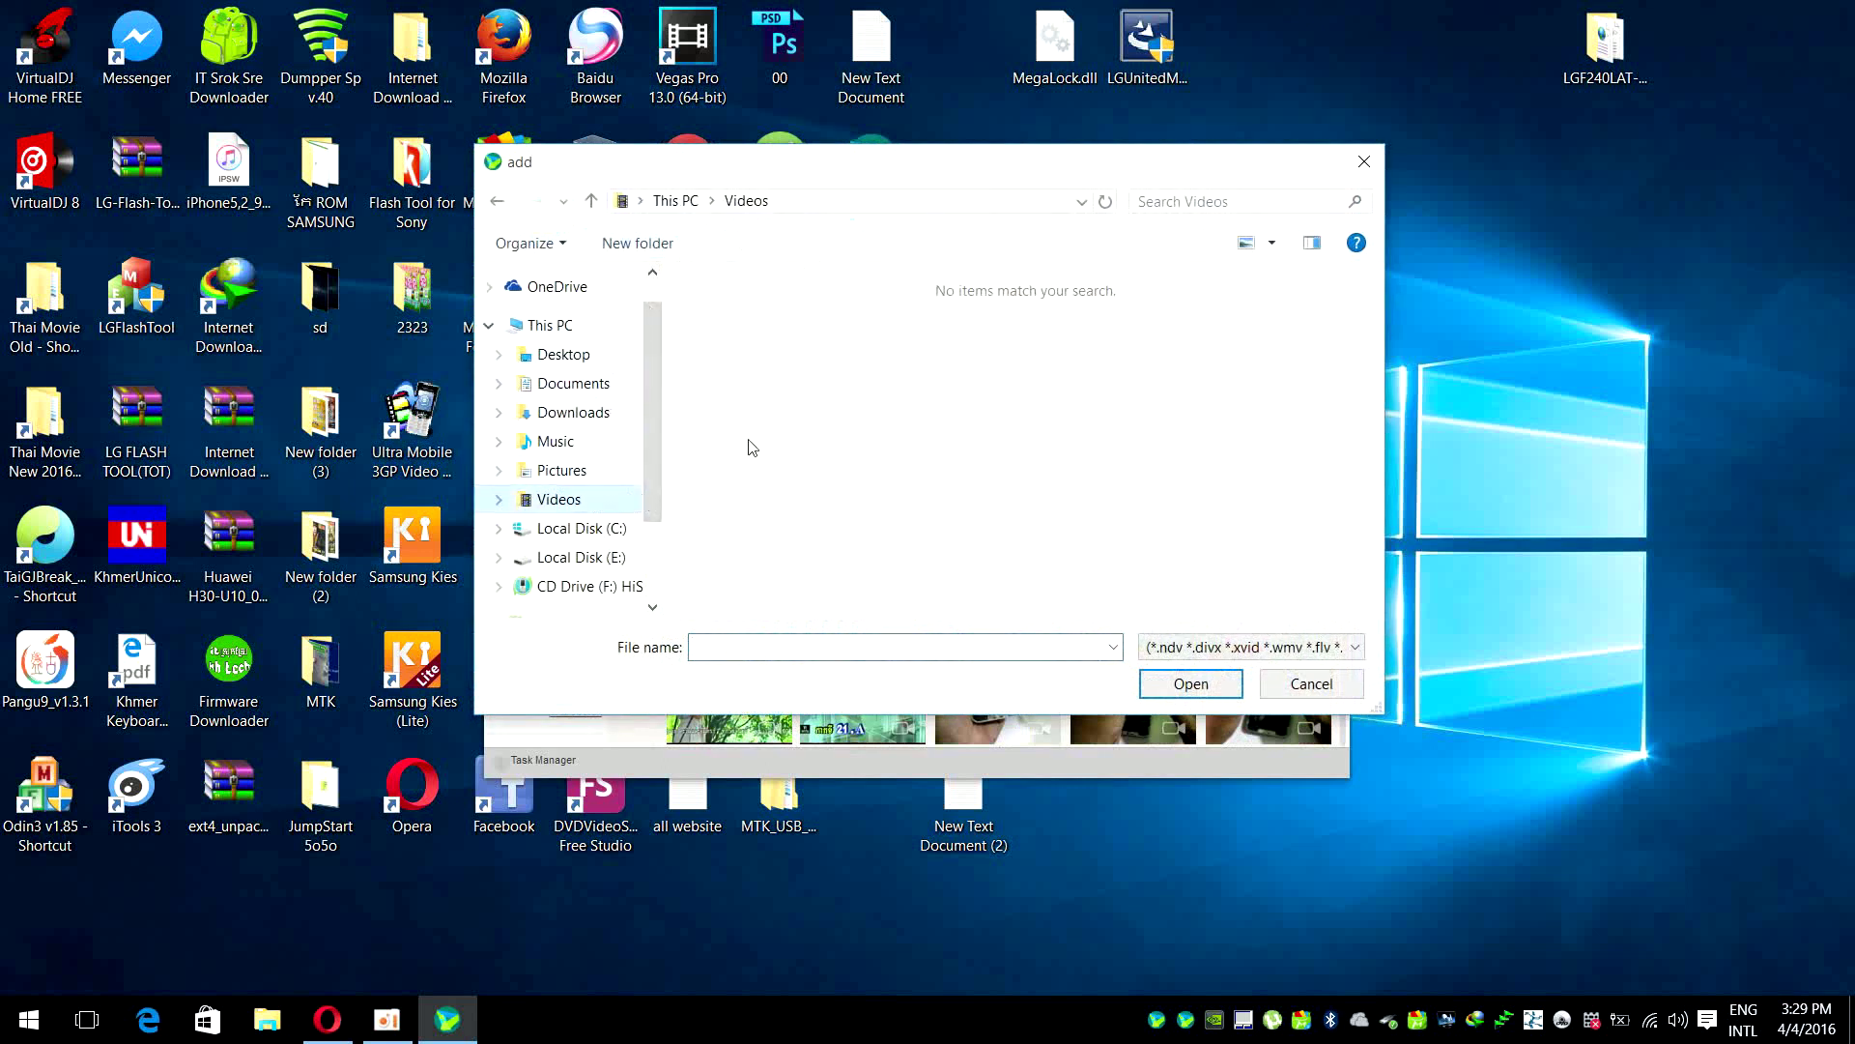
pyautogui.click(1312, 684)
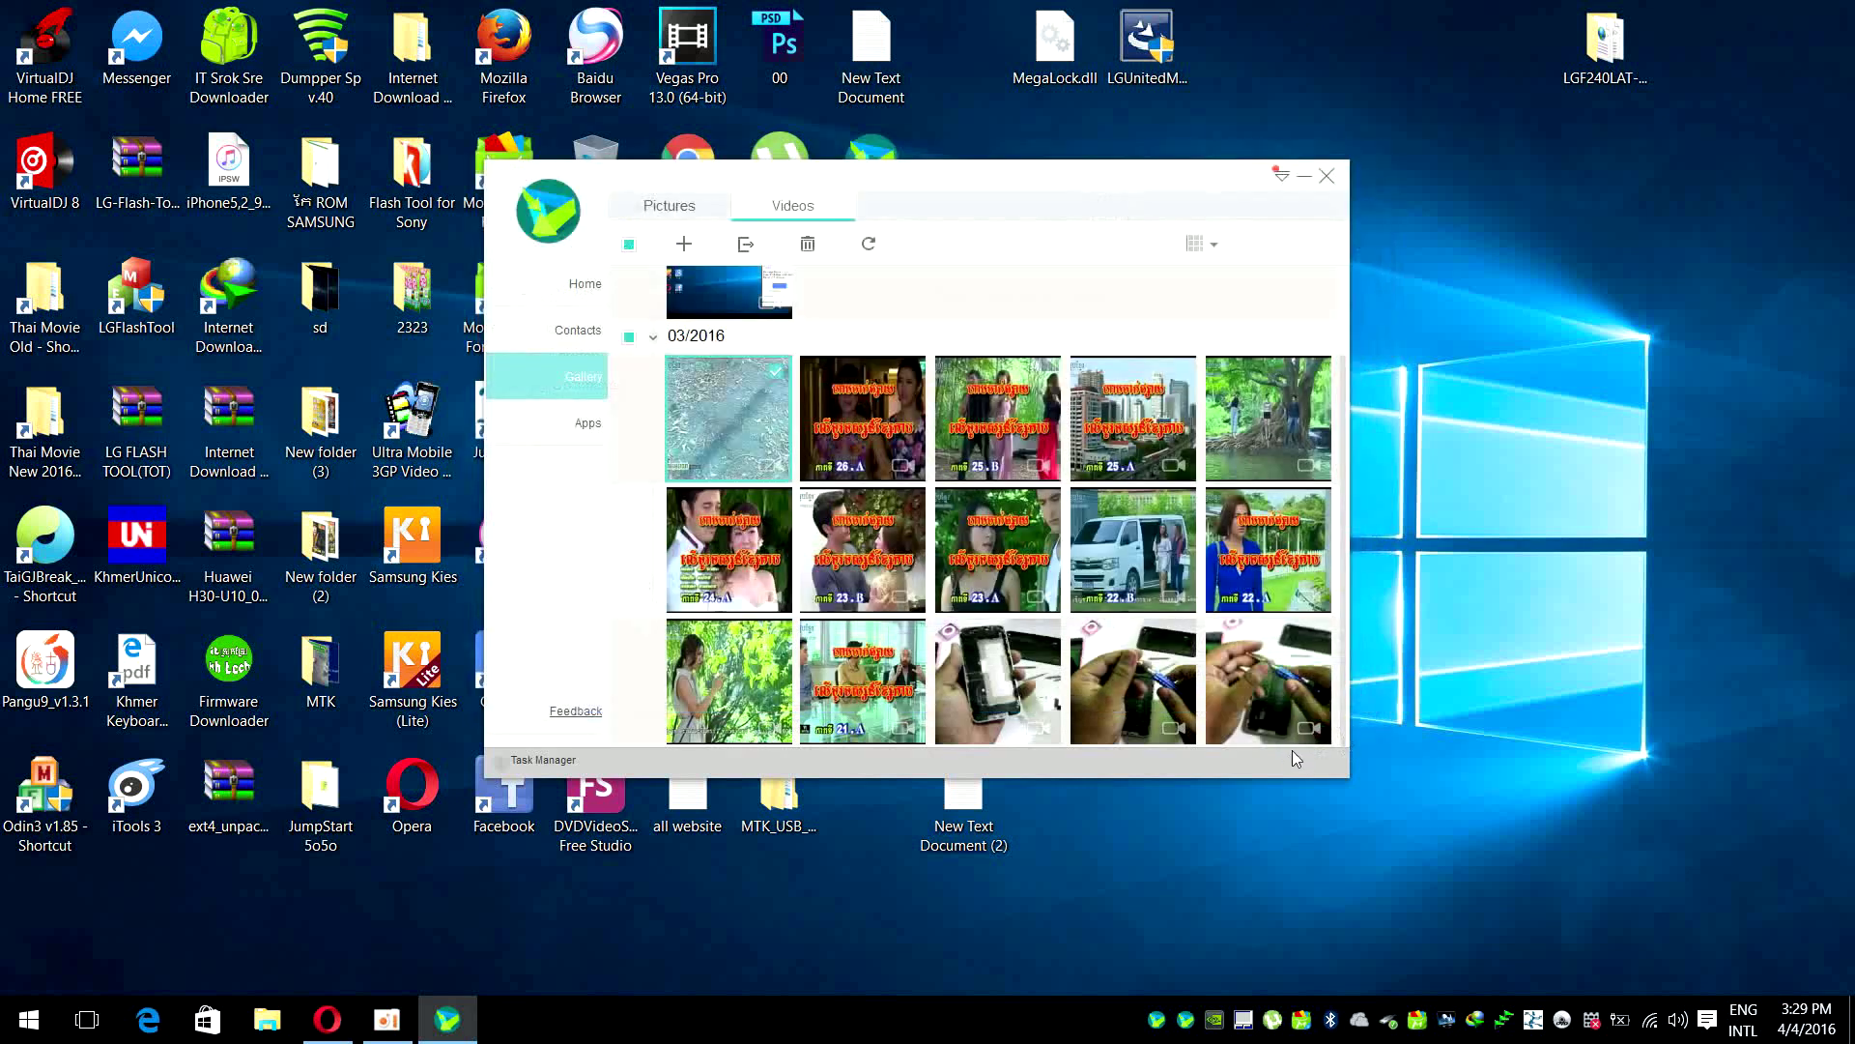